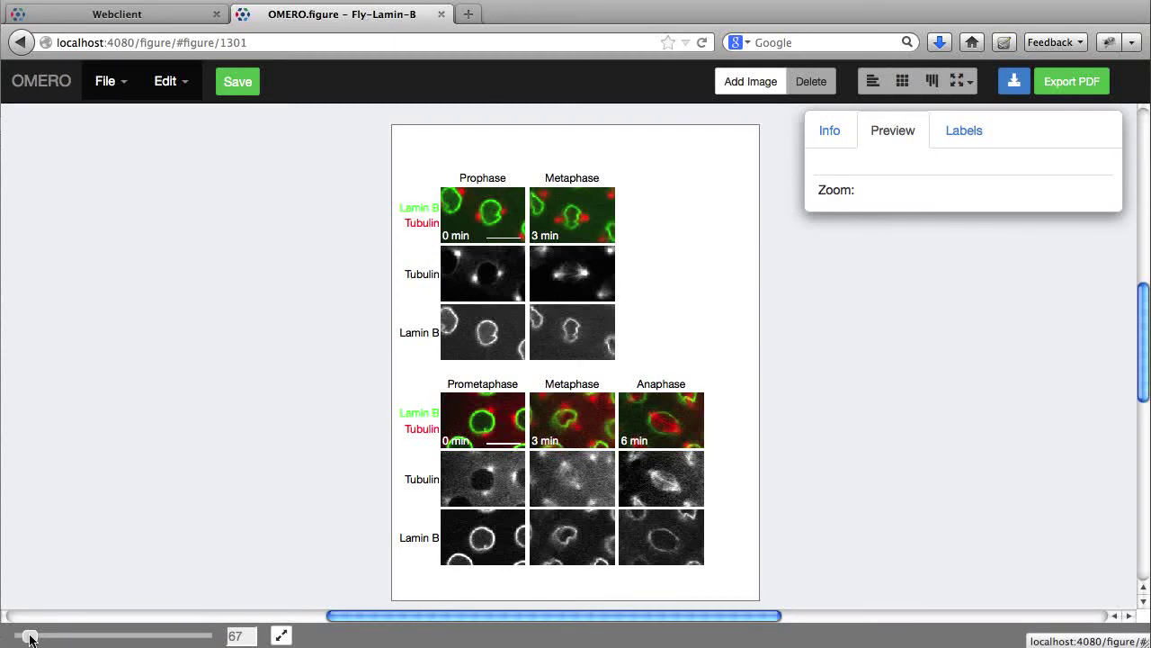
- Select the Prophase and Metaphase merged panels and briefly hide and reshow the Lamin B channel
drag(29, 635, 100, 635)
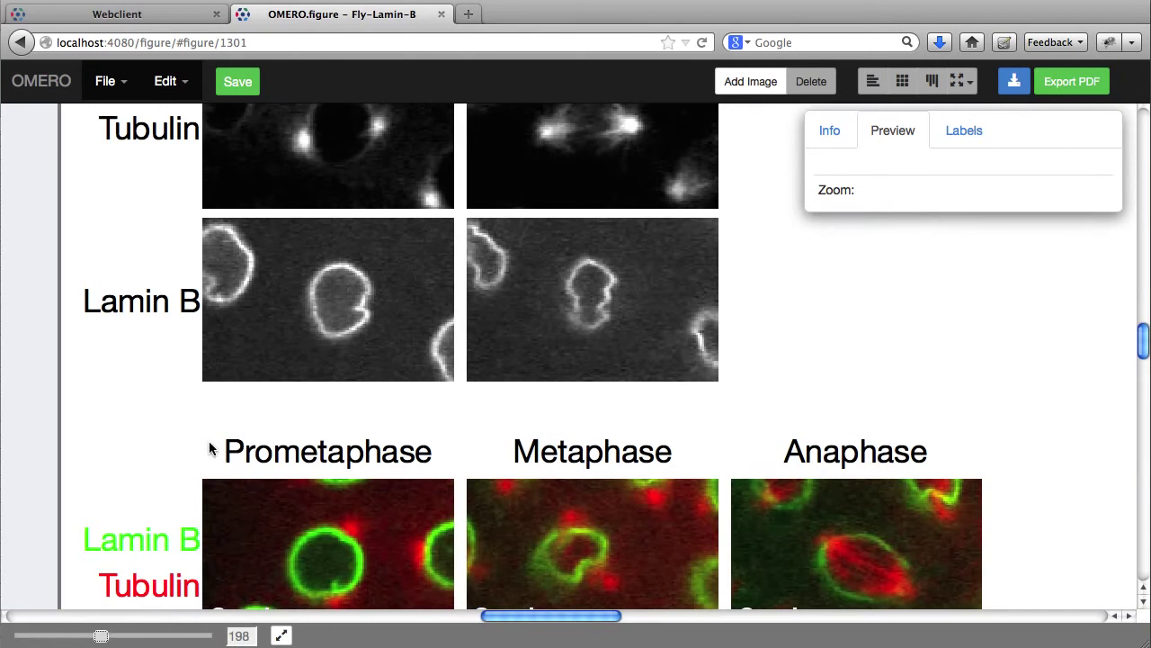
scroll(209, 448, up, 8)
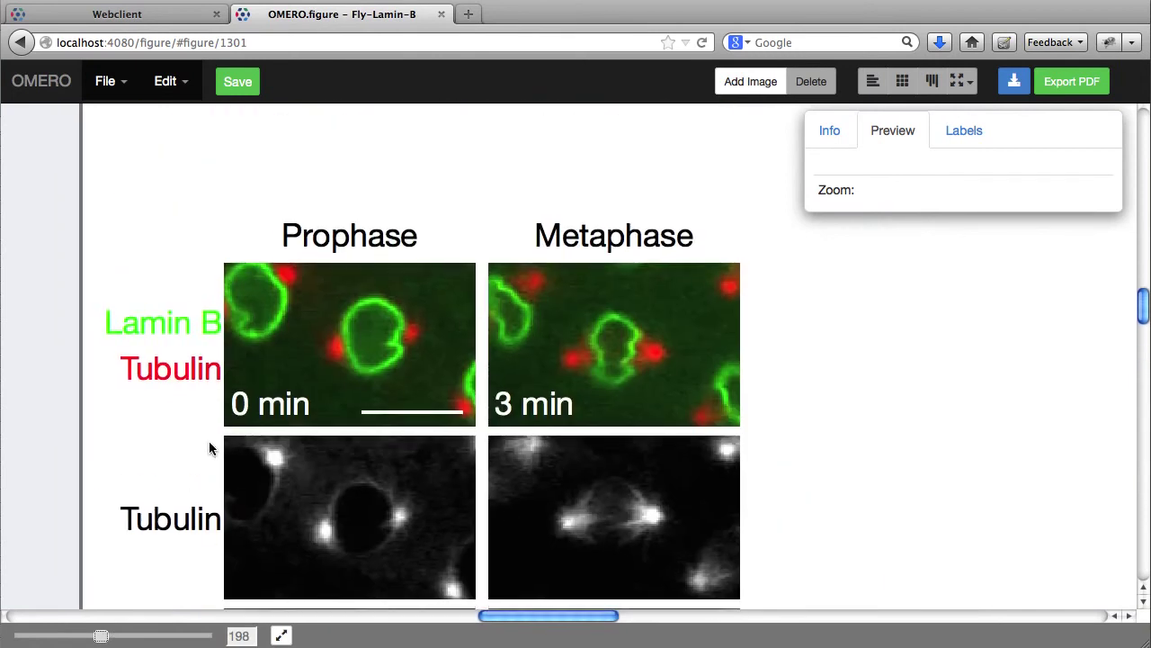
click(358, 329)
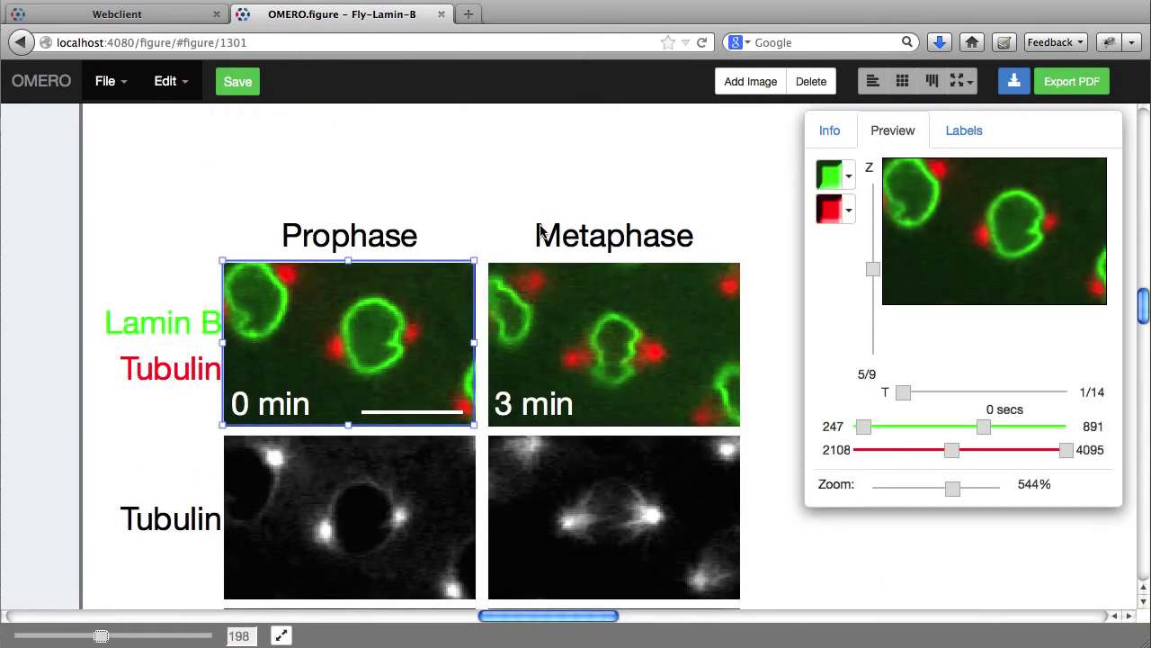
drag(391, 186, 555, 307)
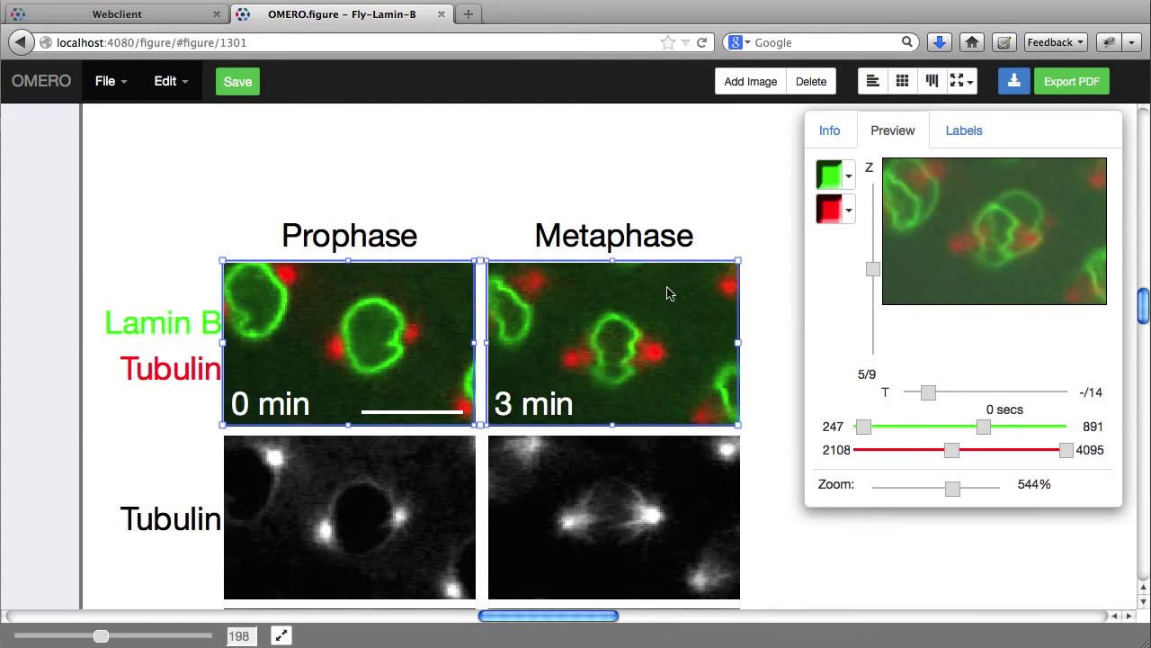
click(838, 180)
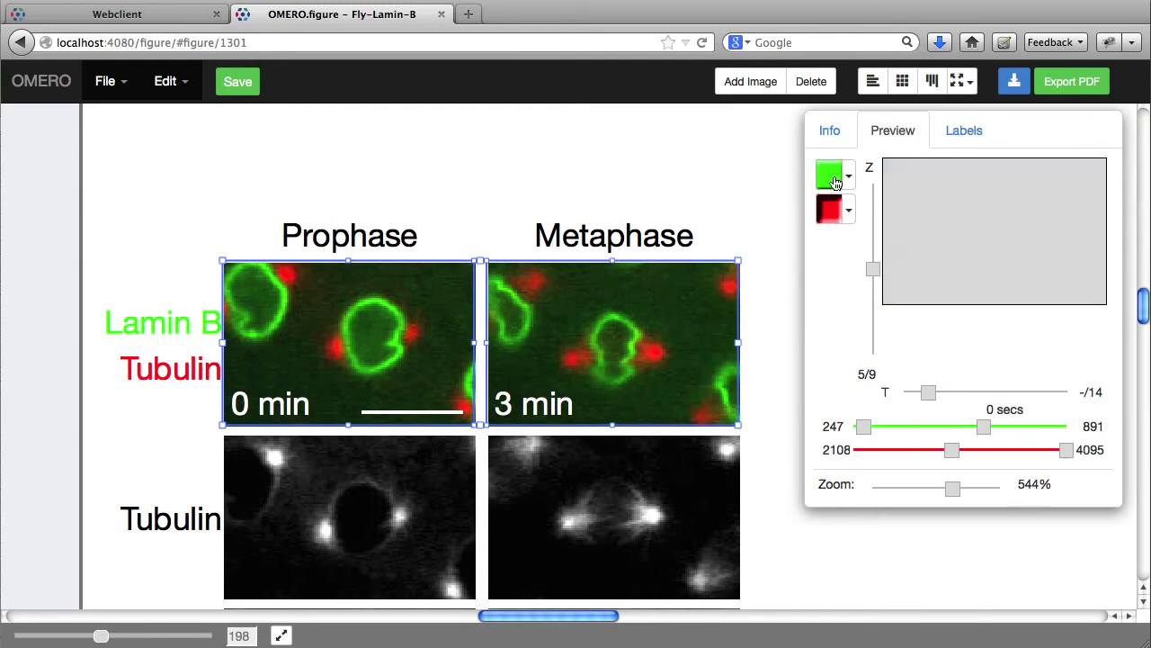
click(836, 183)
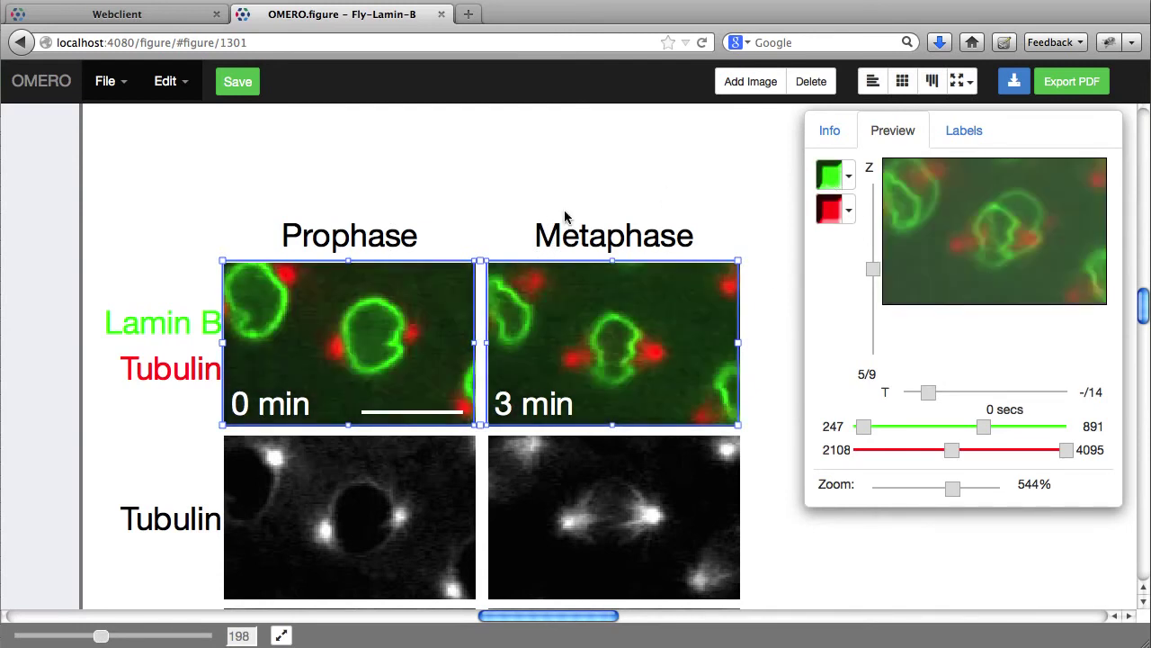
- Zoom out and pan the image within all Prophase and Metaphase column panels
scroll(565, 216, down, 2)
drag(423, 135, 540, 577)
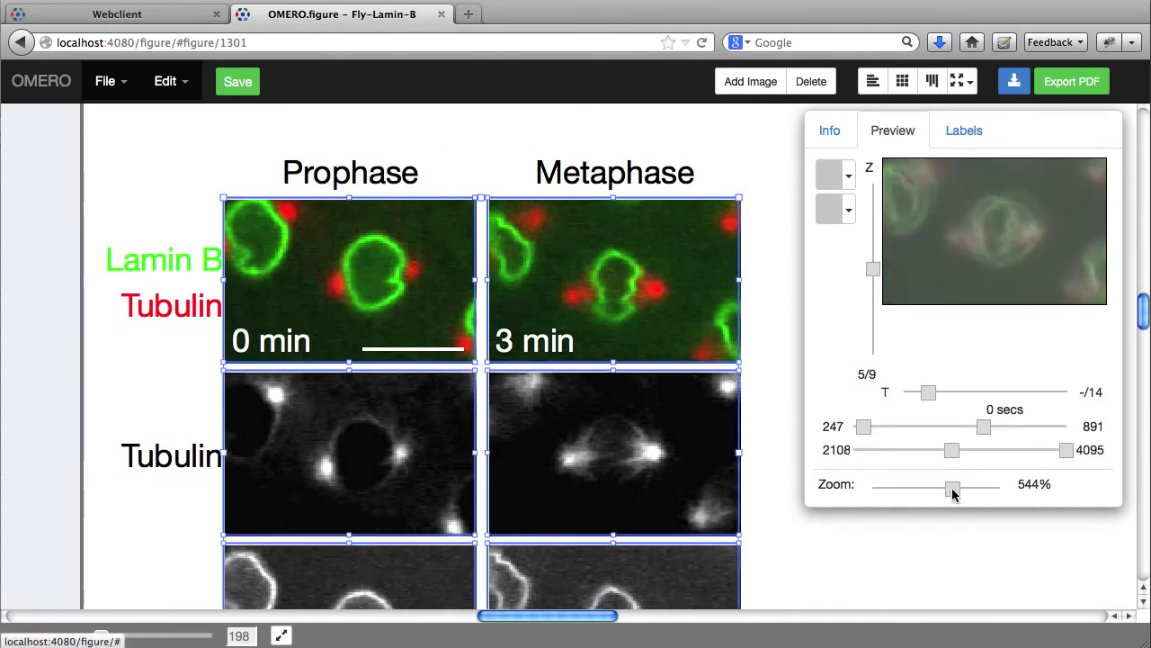
drag(953, 488, 921, 489)
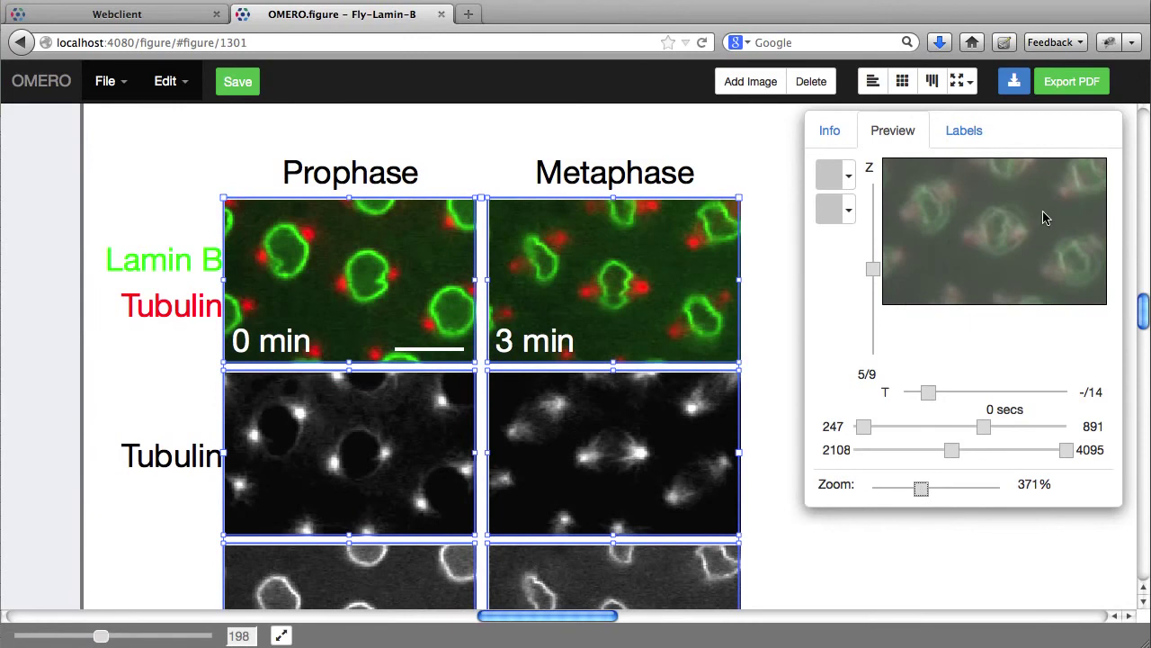
drag(1043, 218, 999, 231)
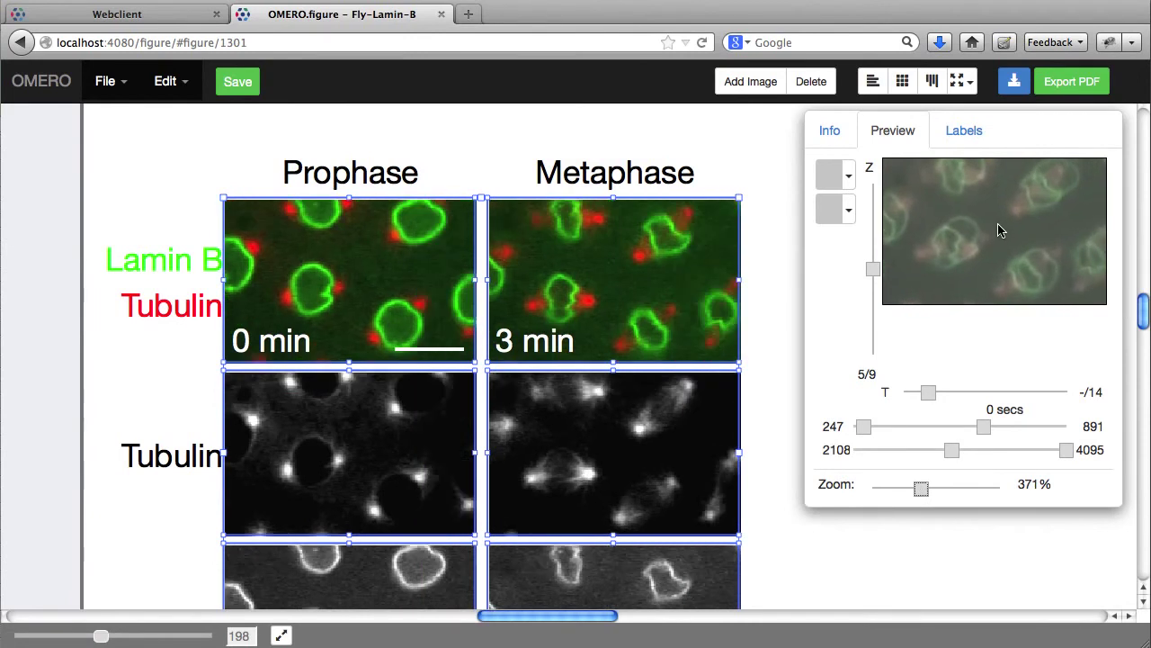
scroll(998, 231, up, 3)
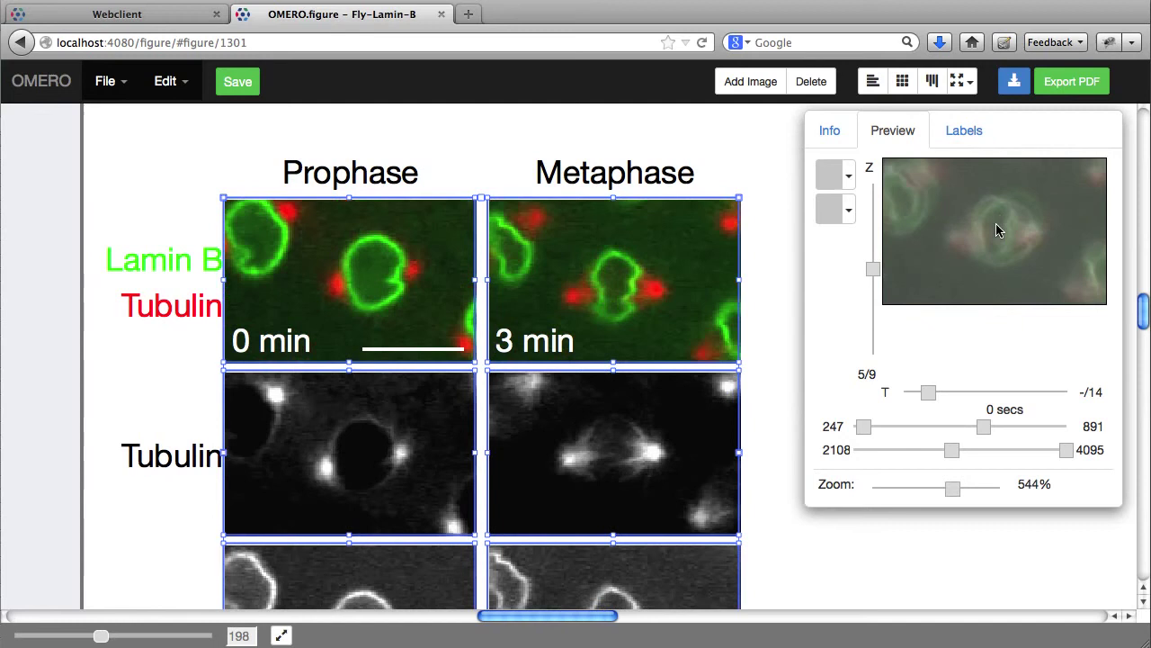
- Duplicate the three-panel Metaphase column by copying and pasting it
click(667, 149)
drag(667, 150, 706, 574)
key(super+c)
key(super+v)
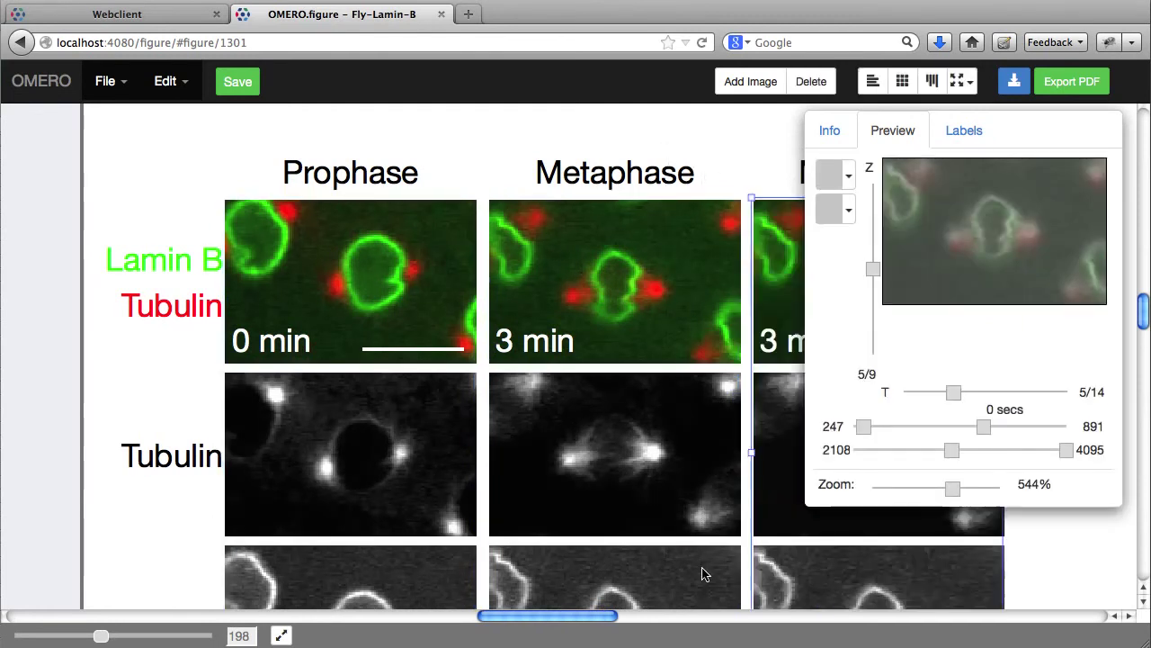
scroll(594, 471, right, 5)
scroll(593, 471, down, 2)
scroll(595, 471, down, 1)
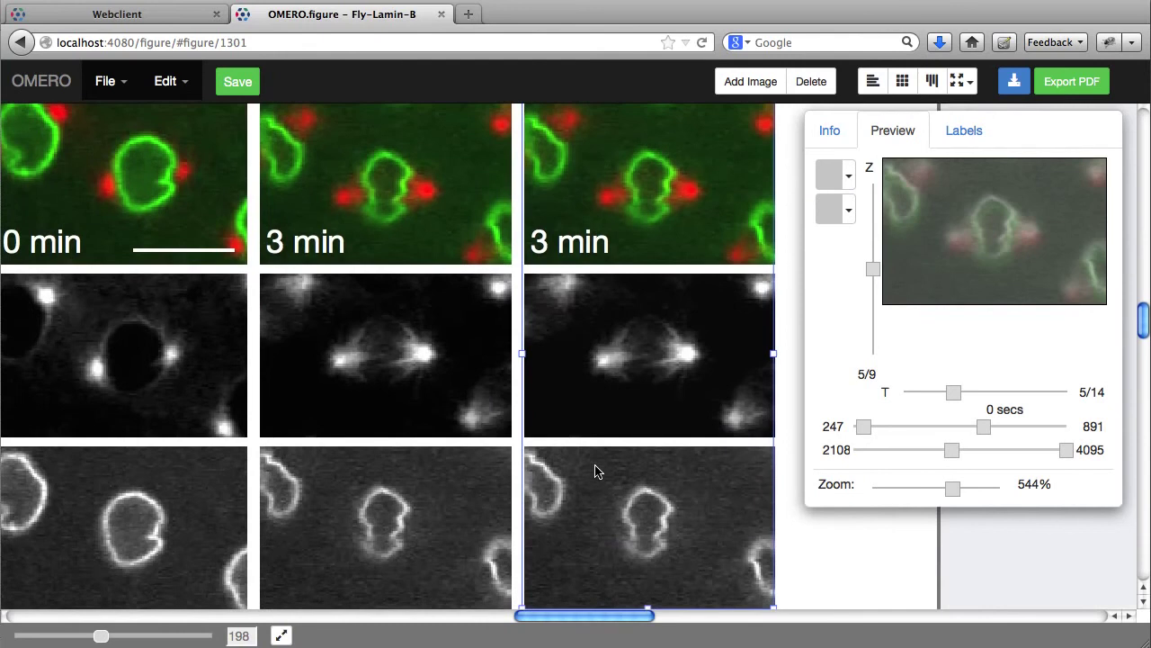
scroll(594, 470, up, 2)
scroll(595, 470, right, 3)
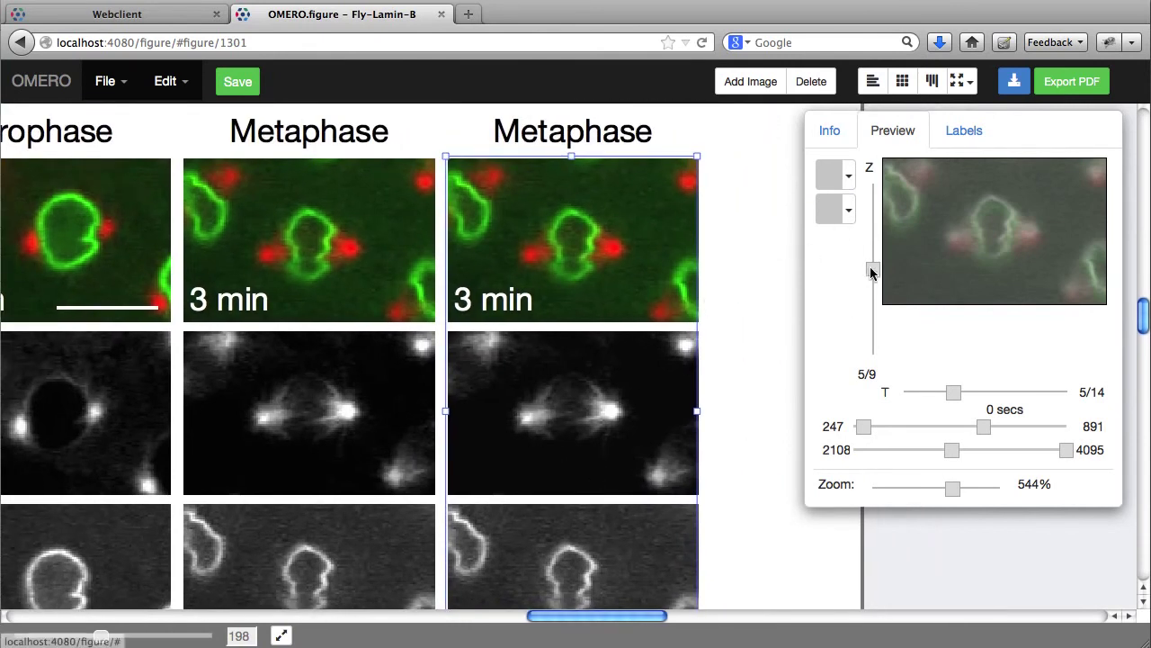
- Set the copied column to Z plane 3 and timepoint 9
drag(872, 286, 873, 304)
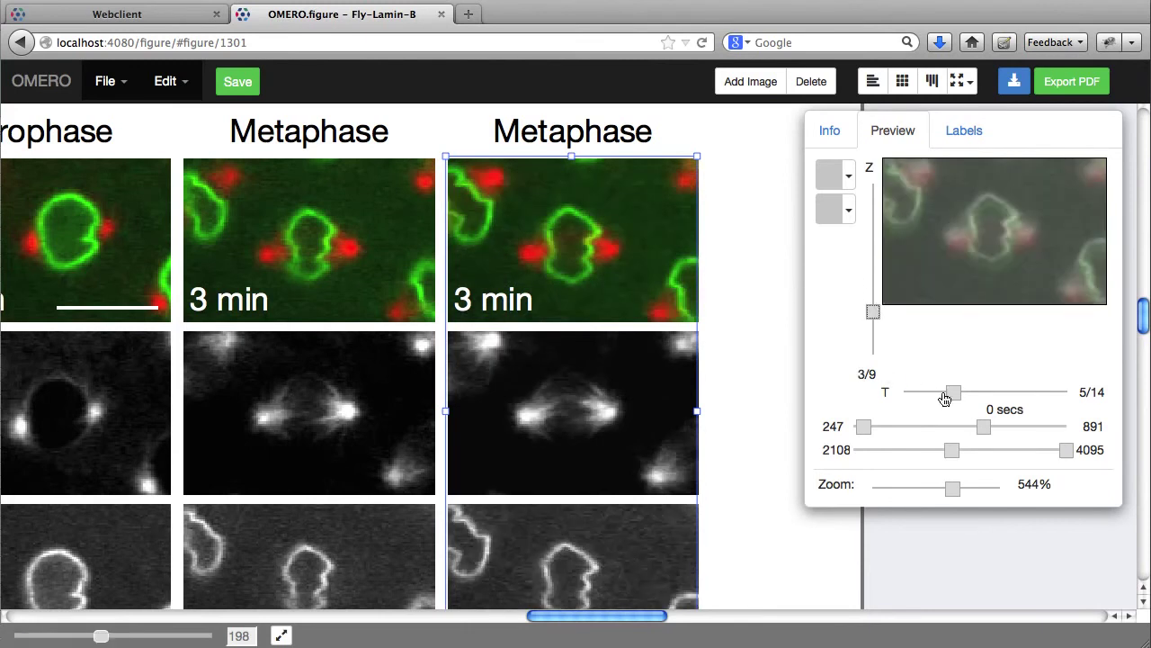
drag(979, 393, 1000, 392)
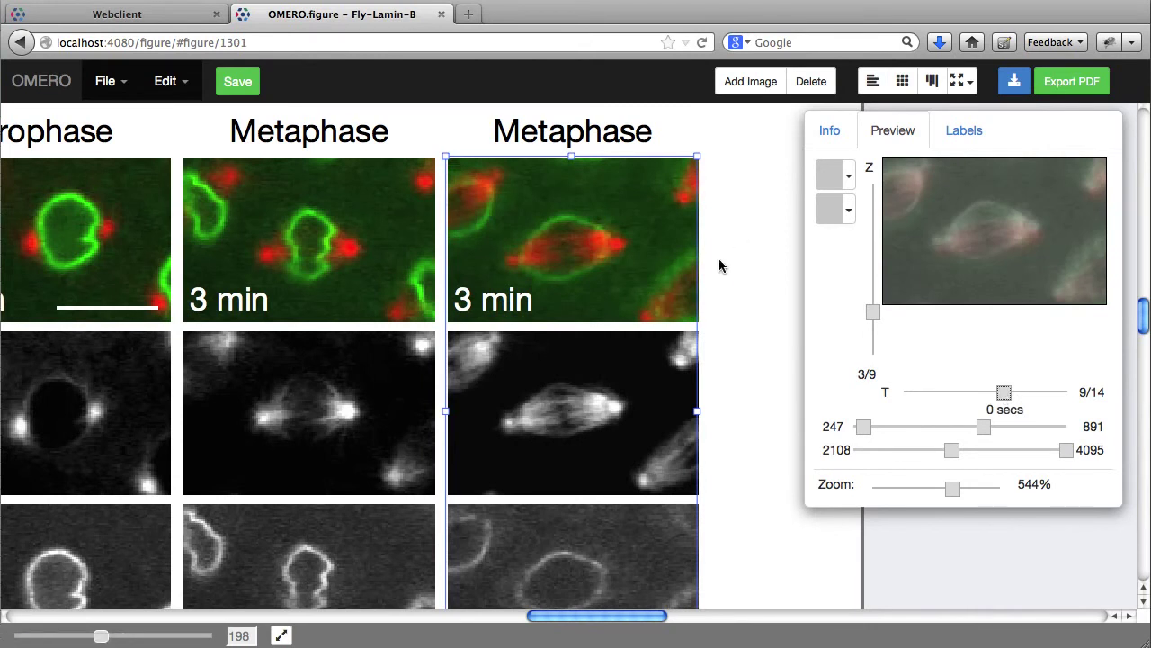
click(964, 128)
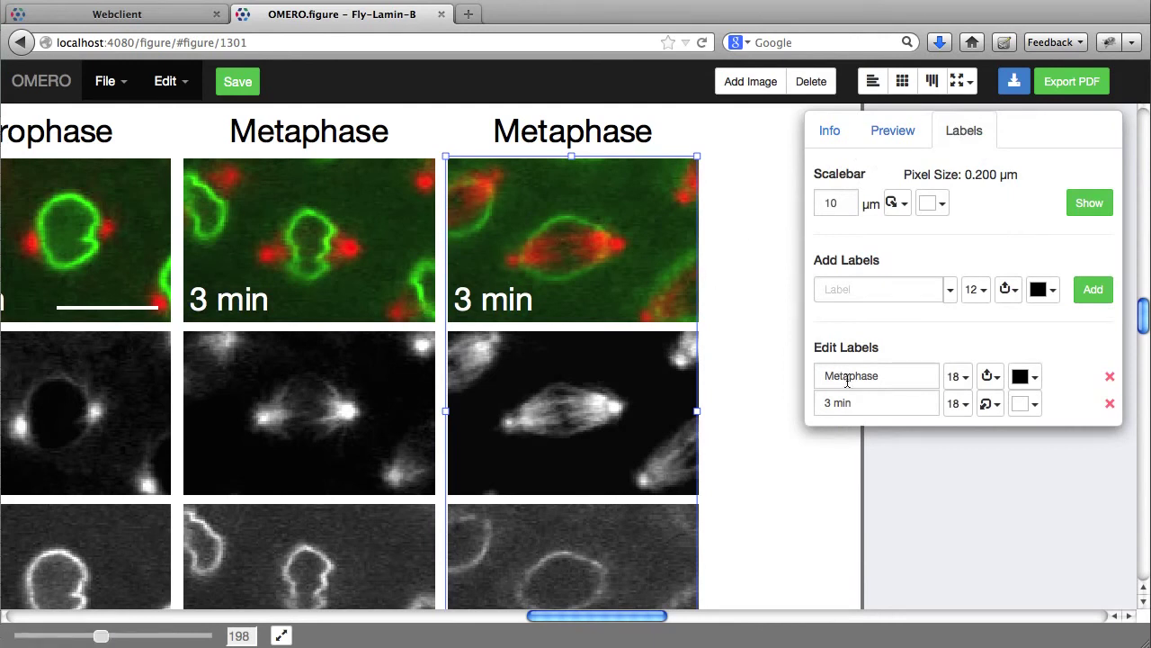
- Change the column header from Metaphase to Anaphase and the time label to 6 min
drag(846, 382, 798, 379)
text(Ana)
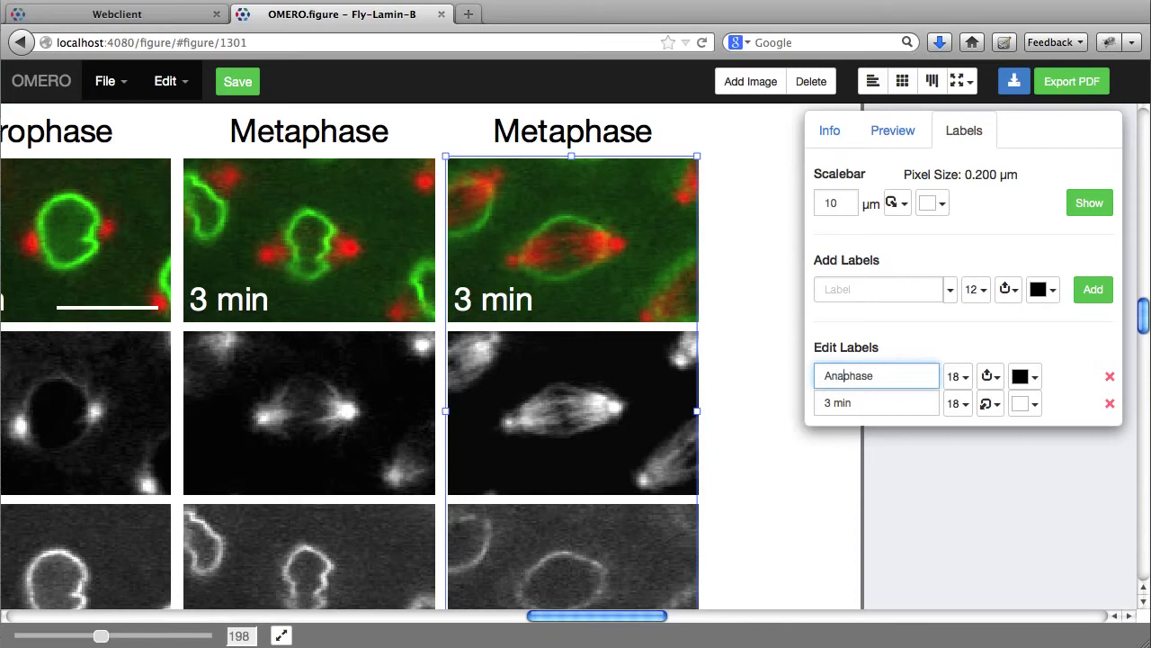
key(Return)
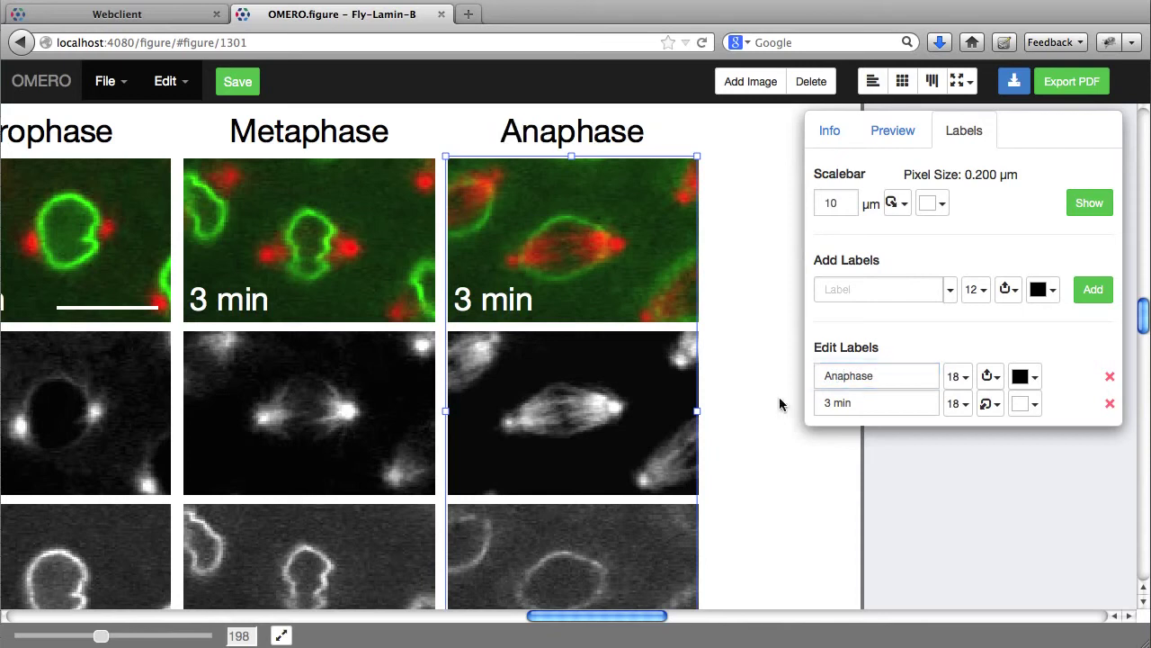
drag(831, 407, 819, 407)
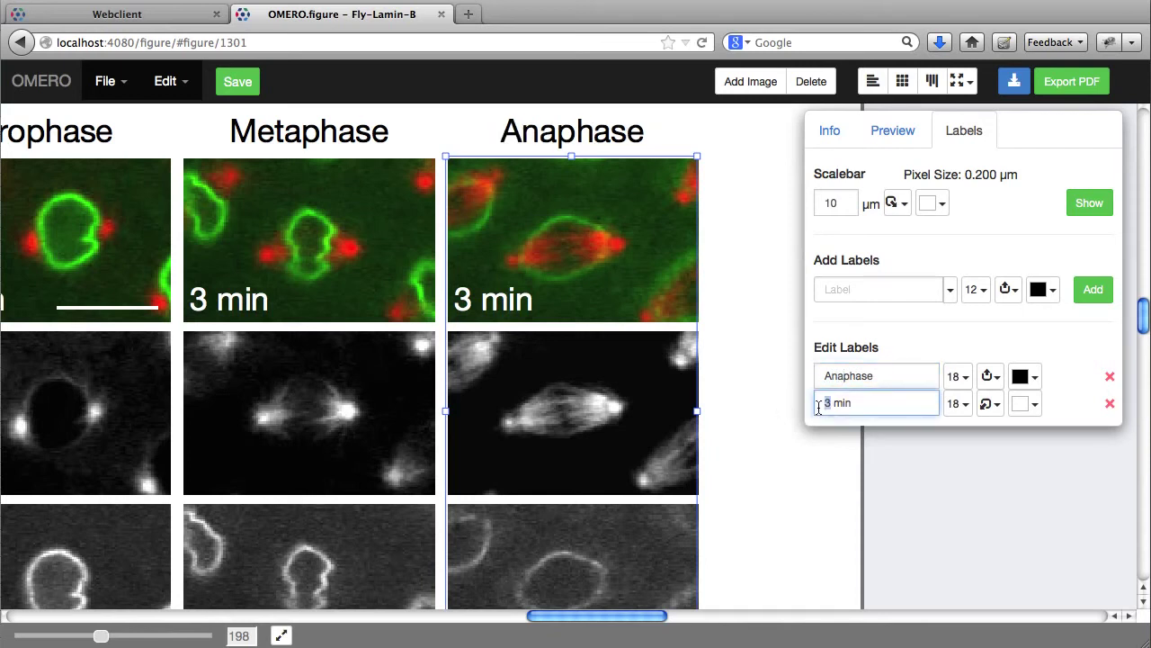
text(6)
key(Return)
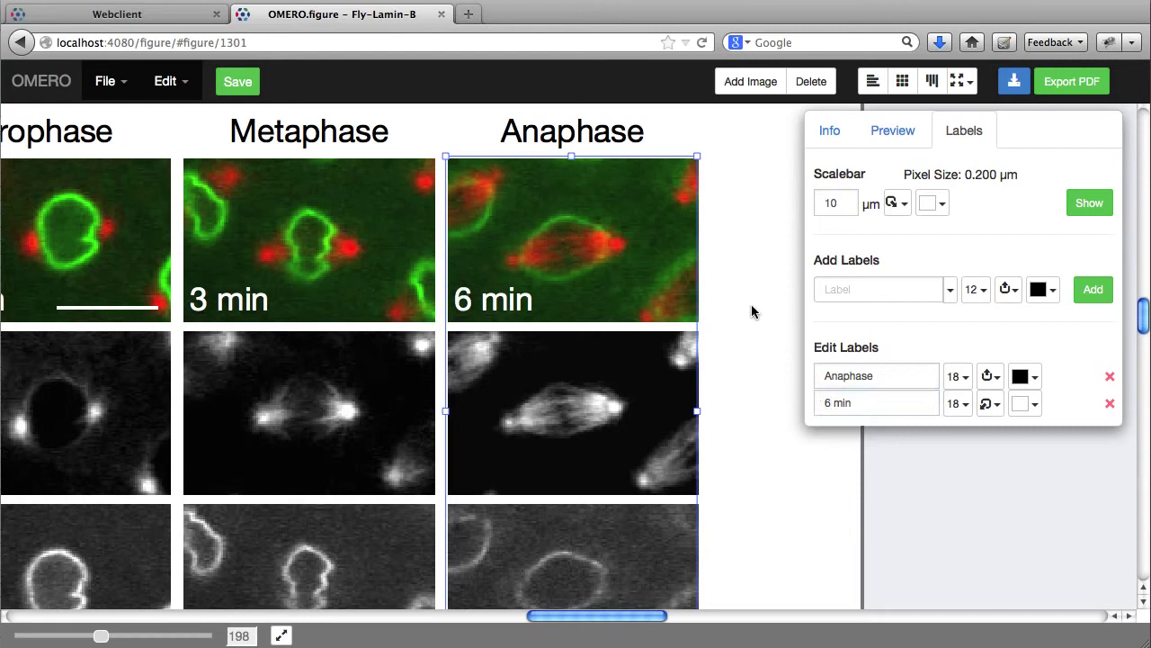
- Add and then remove scalebars on the Anaphase panels, and fit the whole page in view
click(1088, 205)
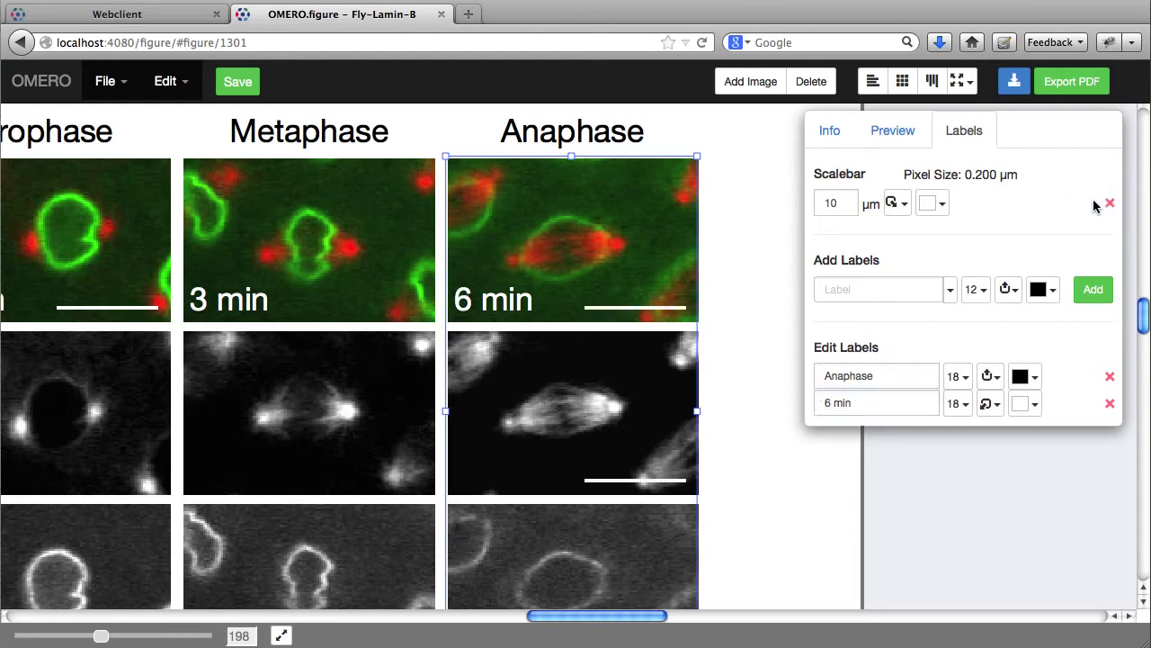
click(1110, 203)
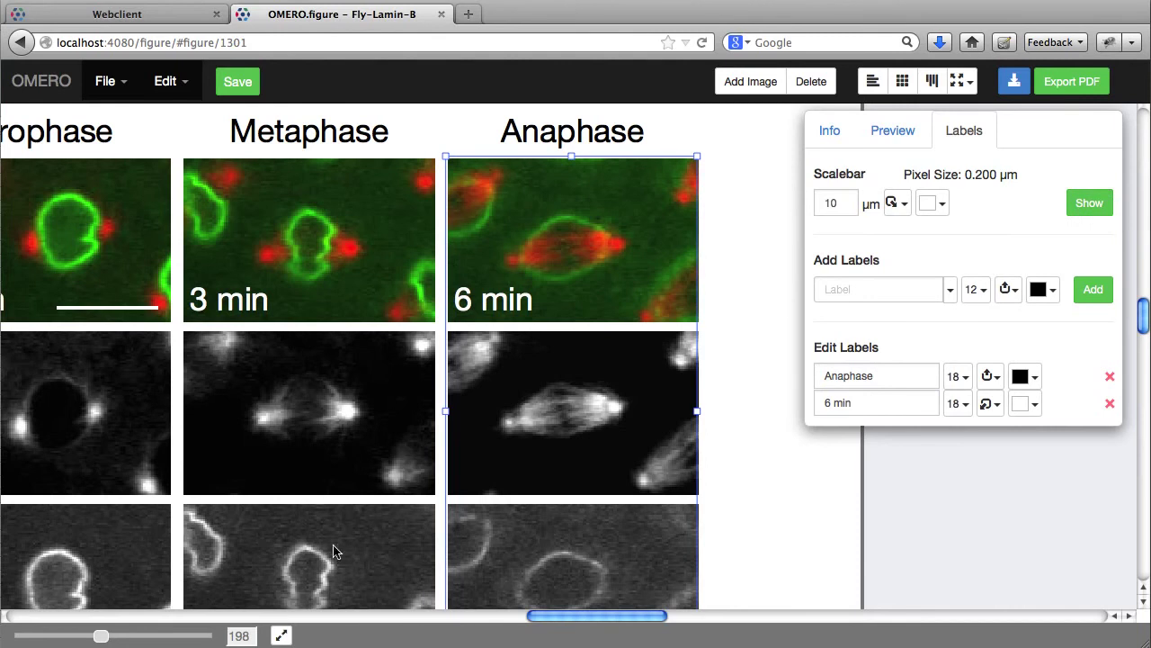
click(281, 635)
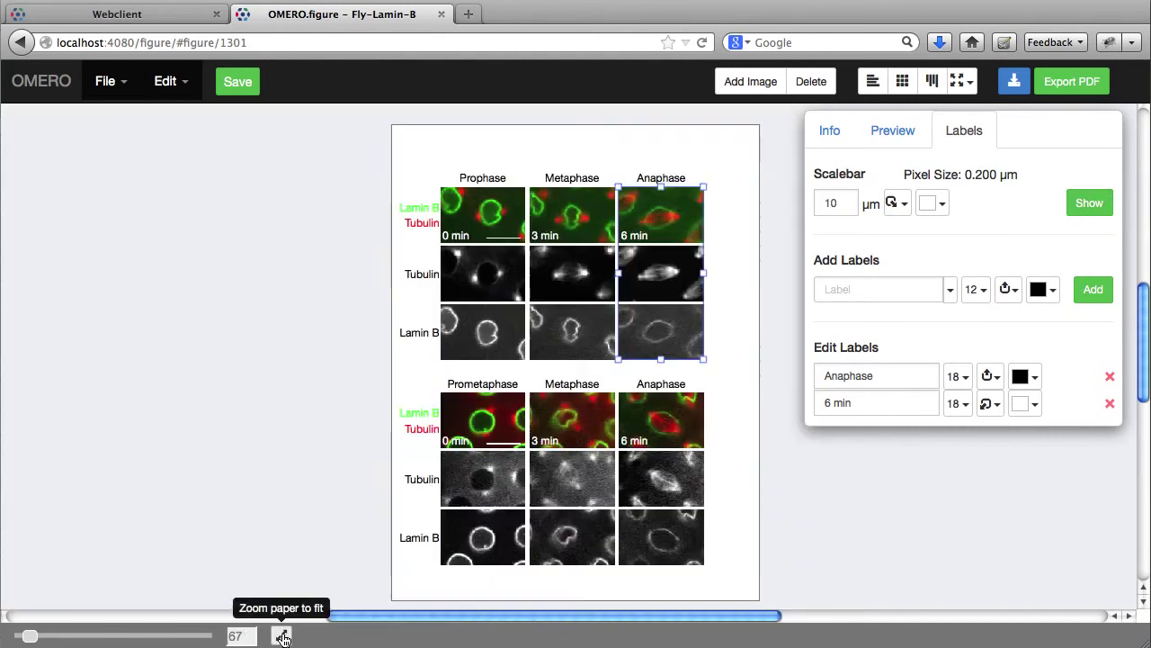
- Save the figure to OMERO and switch to its exported PDF in Adobe Illustrator
click(241, 90)
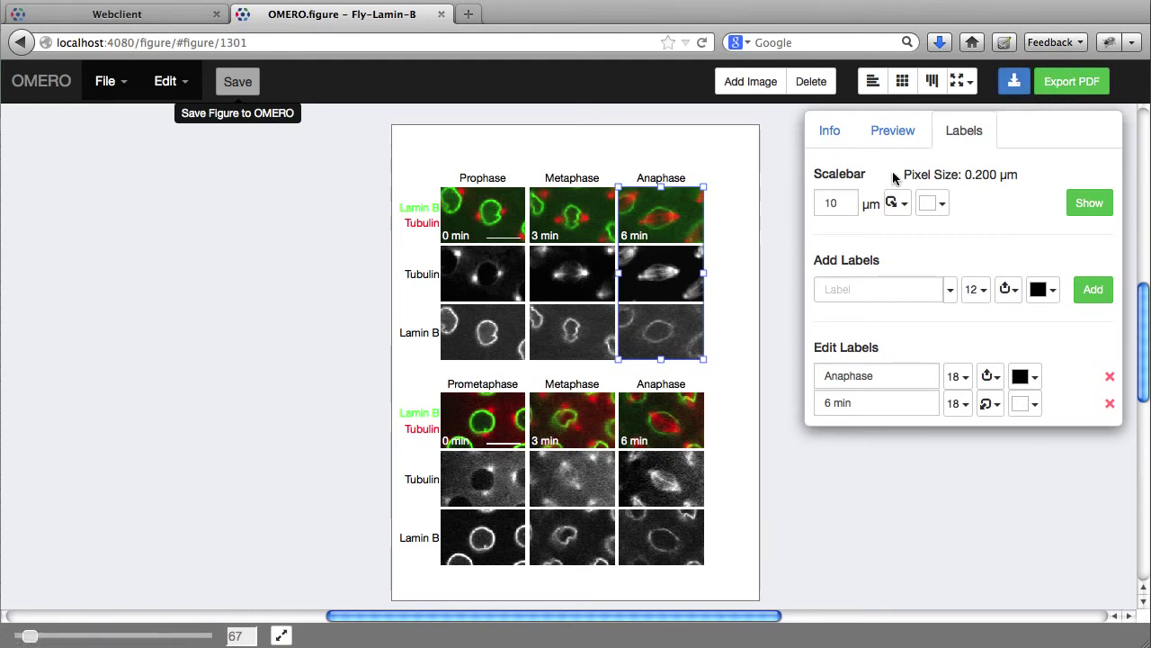
key(super+Tab)
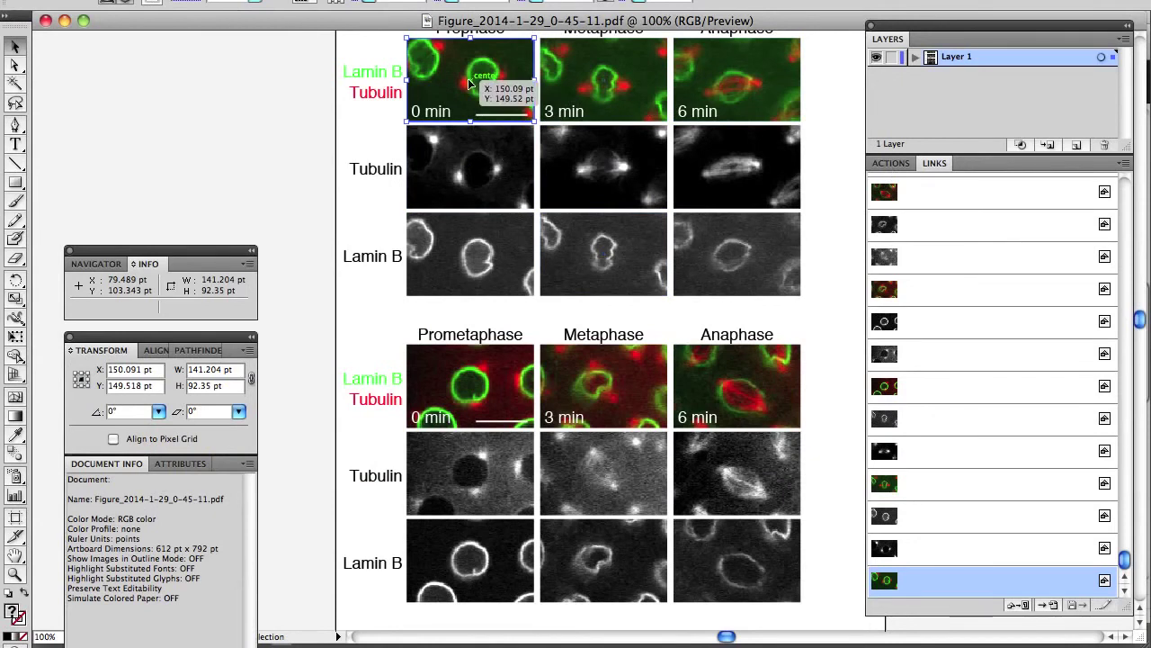
- Move the Prophase image to X 60, Y 200.31 over the labels, then return to the browser
drag(469, 84, 389, 129)
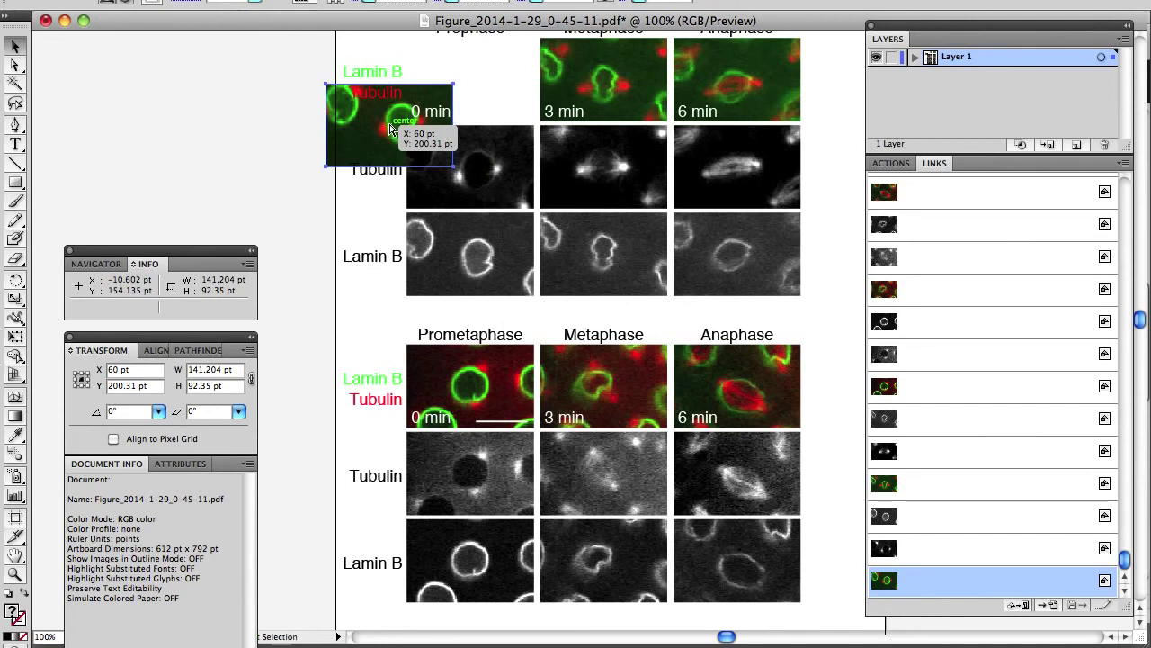
key(super+Tab)
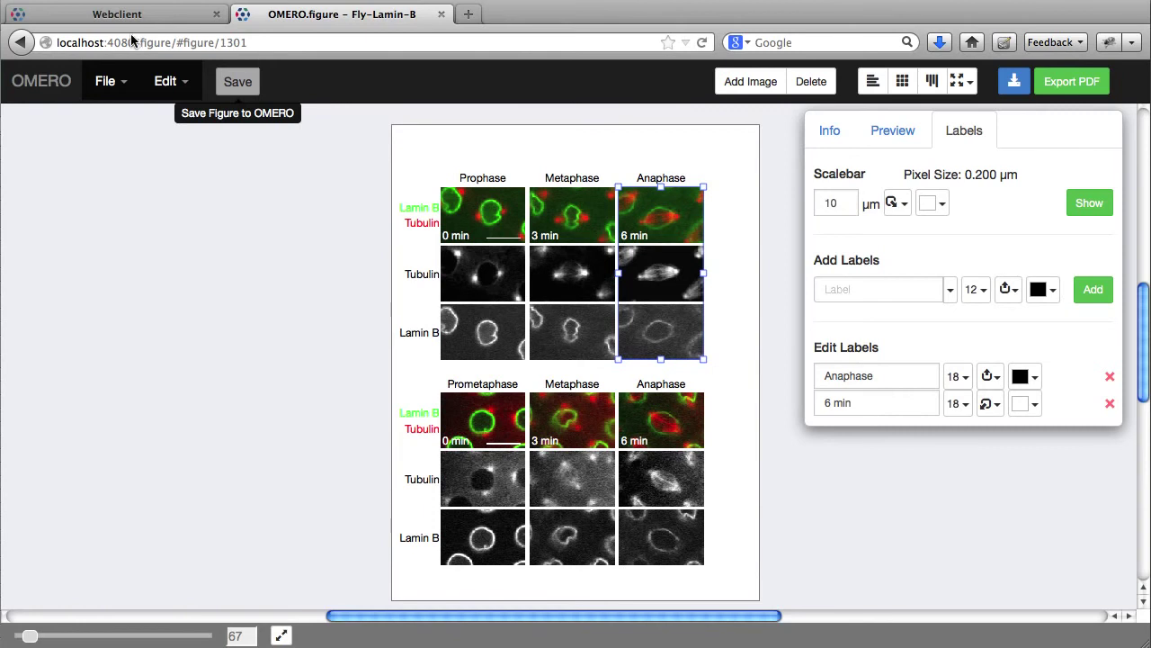
- Create a new blank figure, checking the image ID in the Webclient tab
click(112, 80)
click(115, 117)
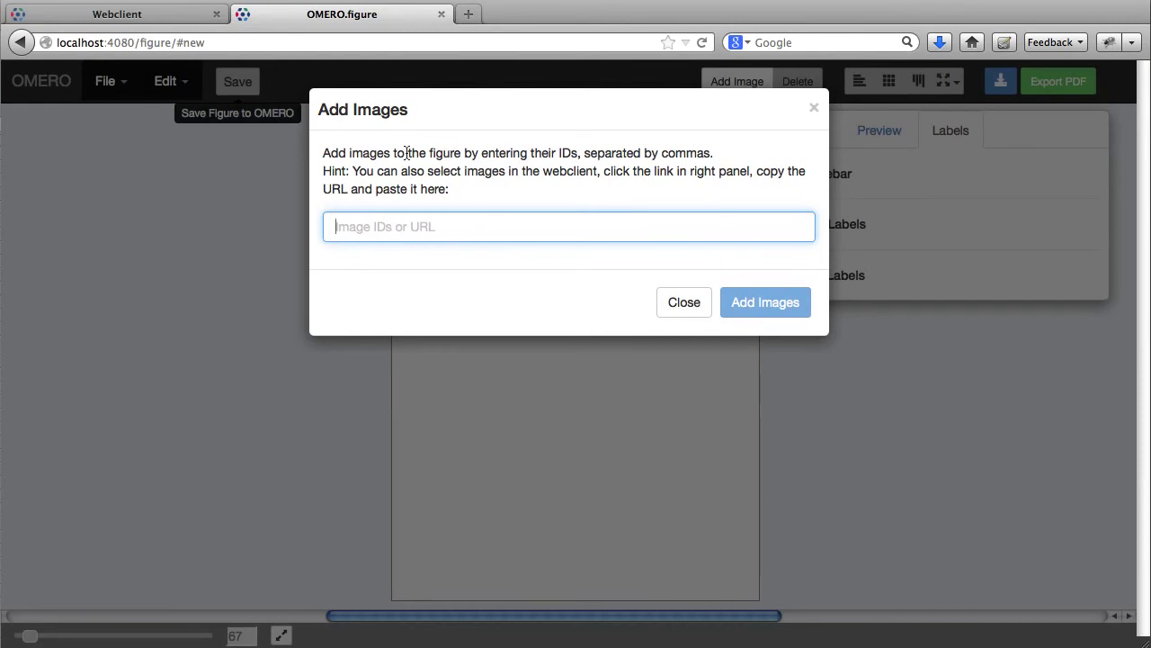
click(165, 15)
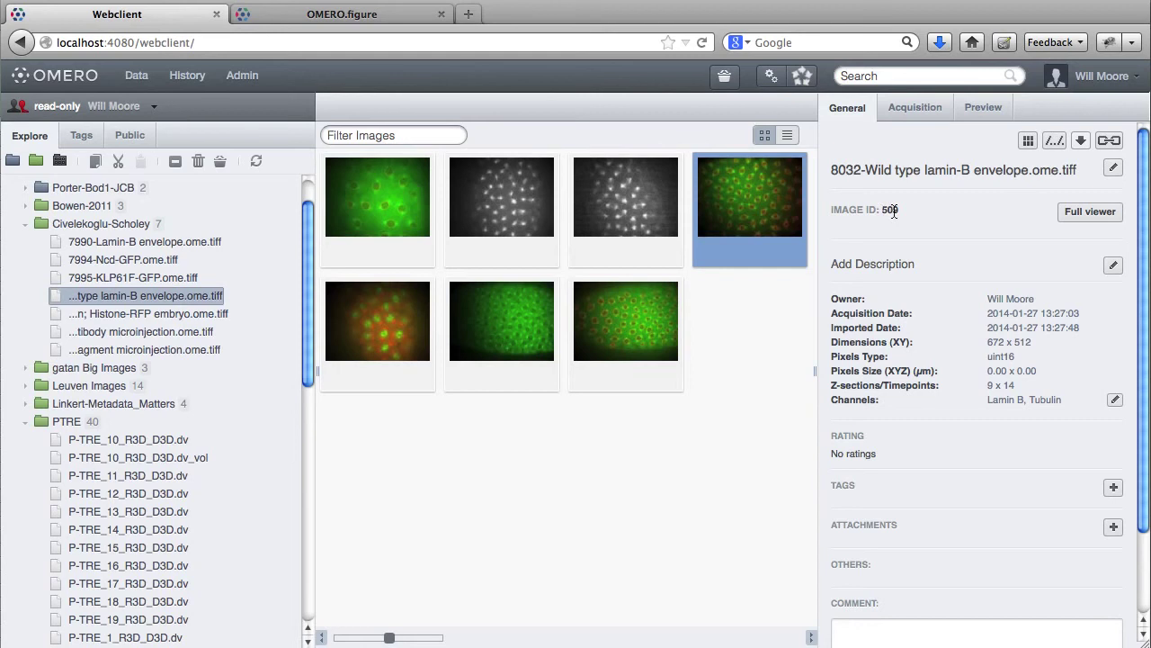
click(375, 15)
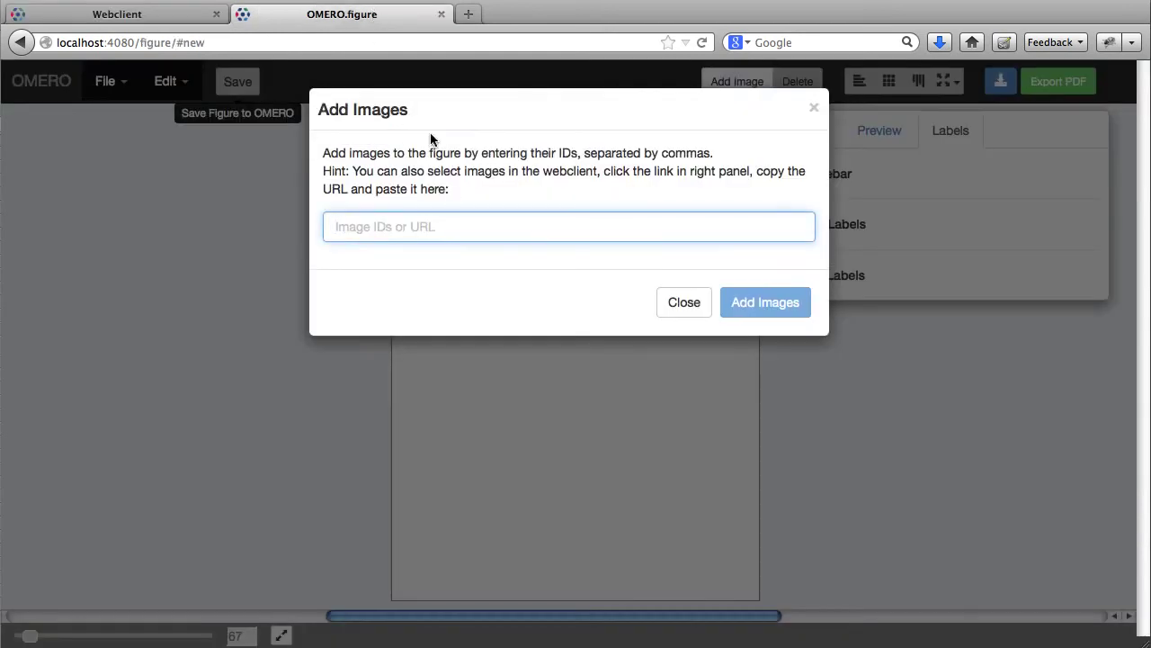
- Add image 509 to the figure, shrink its panel and move it higher on the page
text(509)
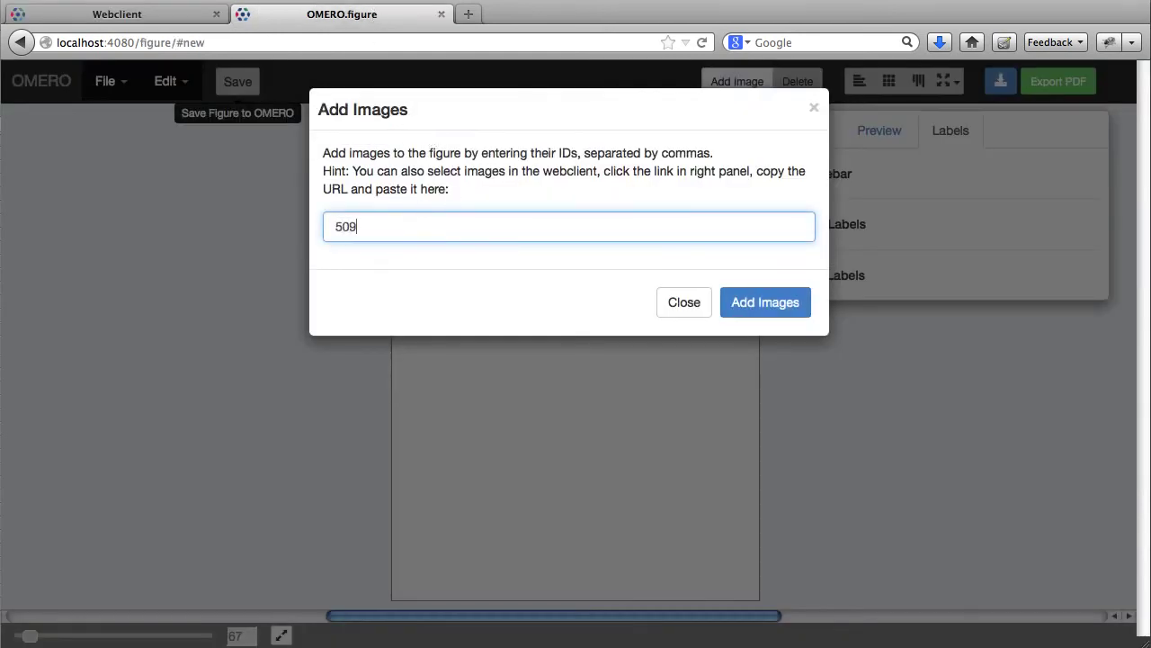
key(Return)
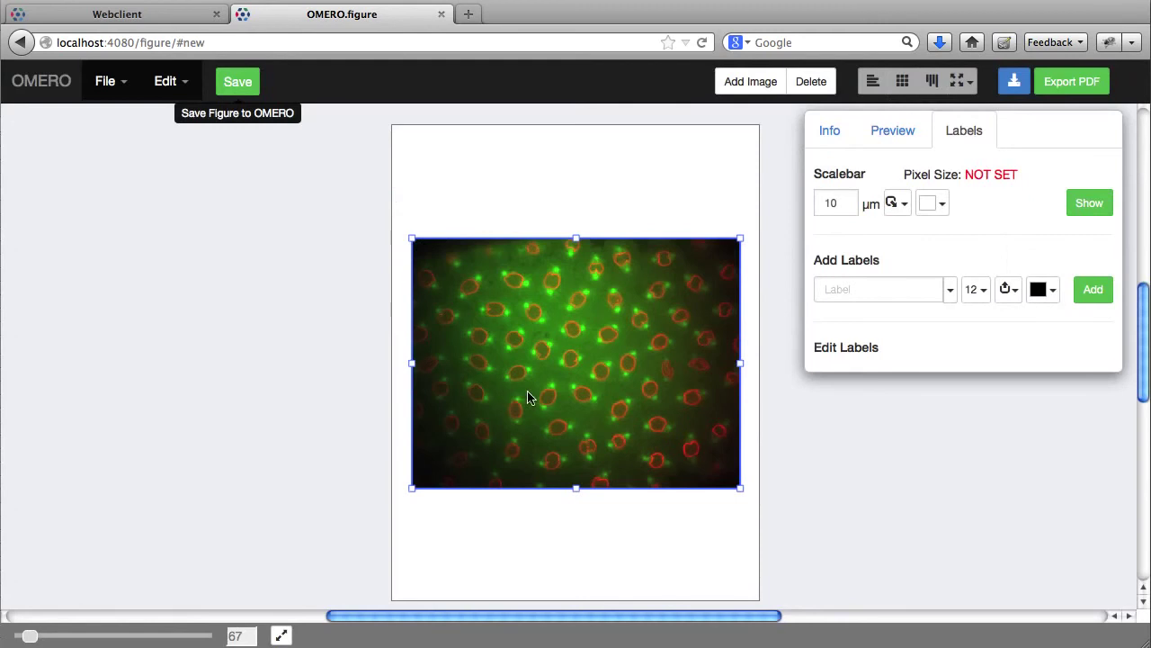
drag(742, 488, 644, 413)
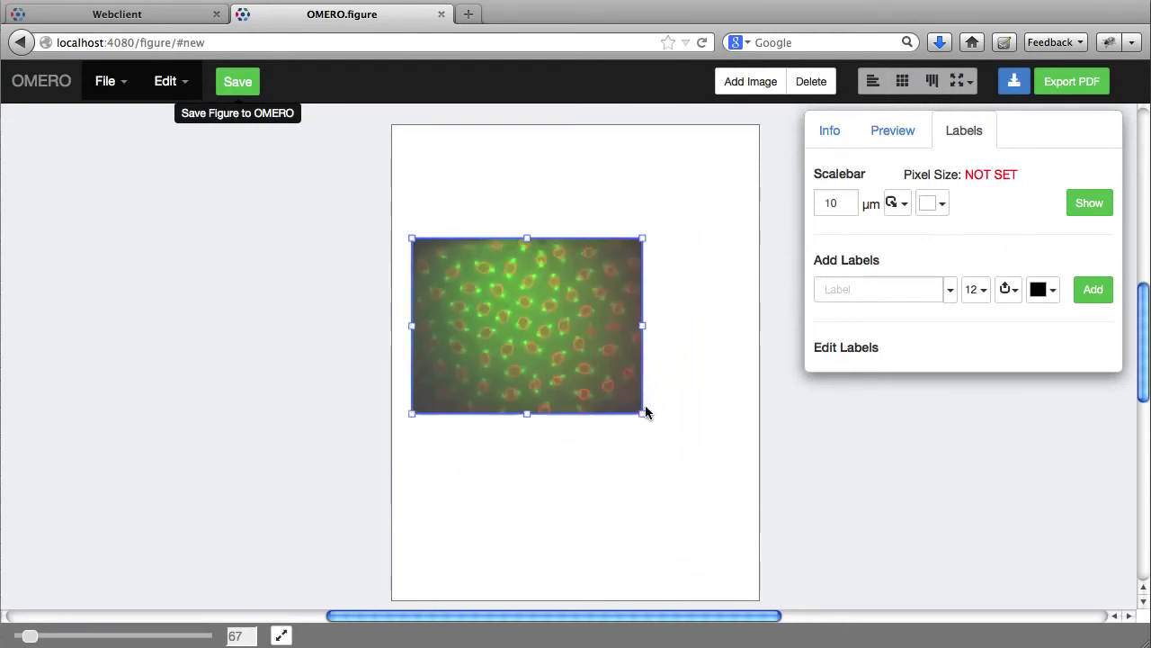
click(893, 142)
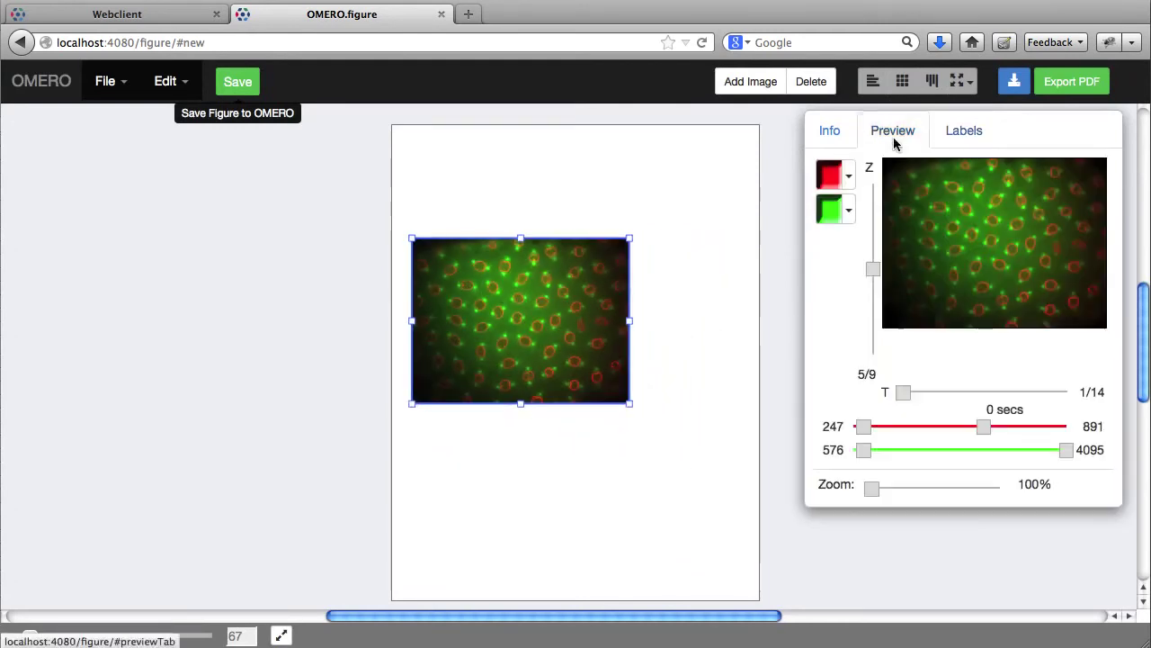
drag(541, 307, 559, 267)
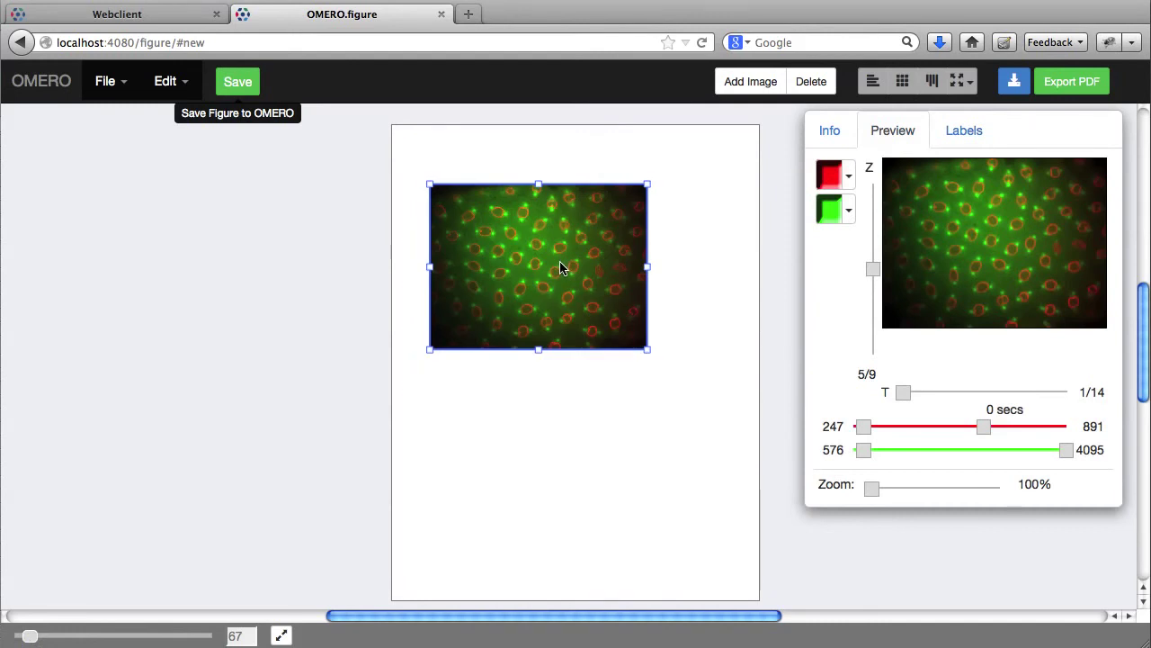
- Paste two more copies of the panel and shrink all three together near the page top
key(super+v)
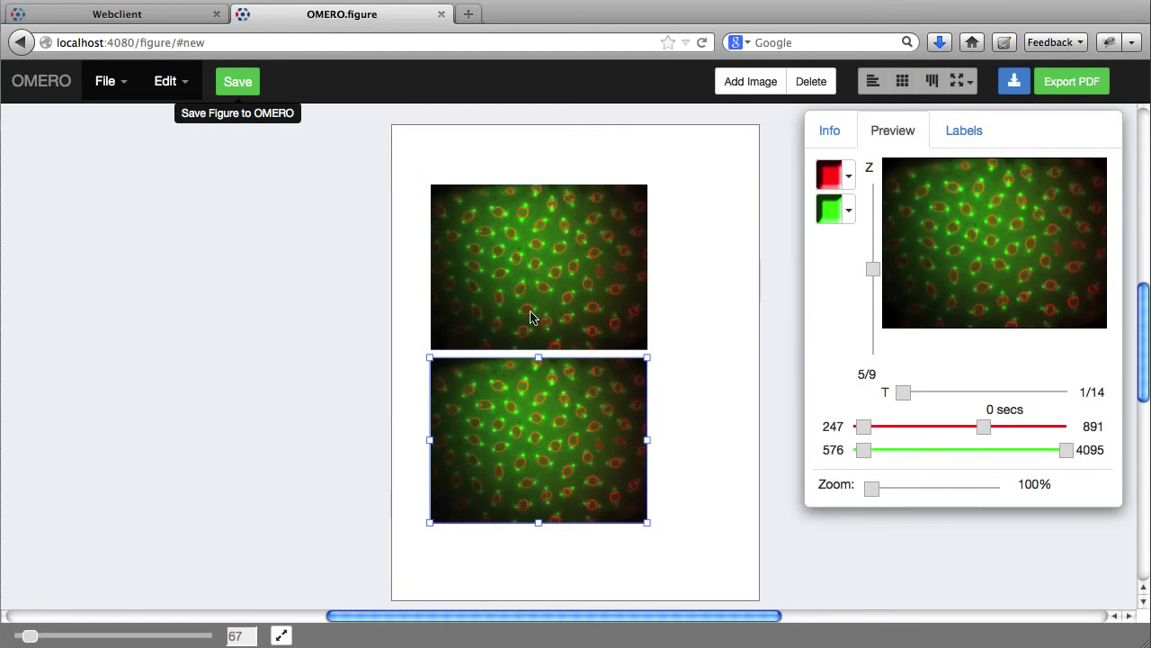
key(super+v)
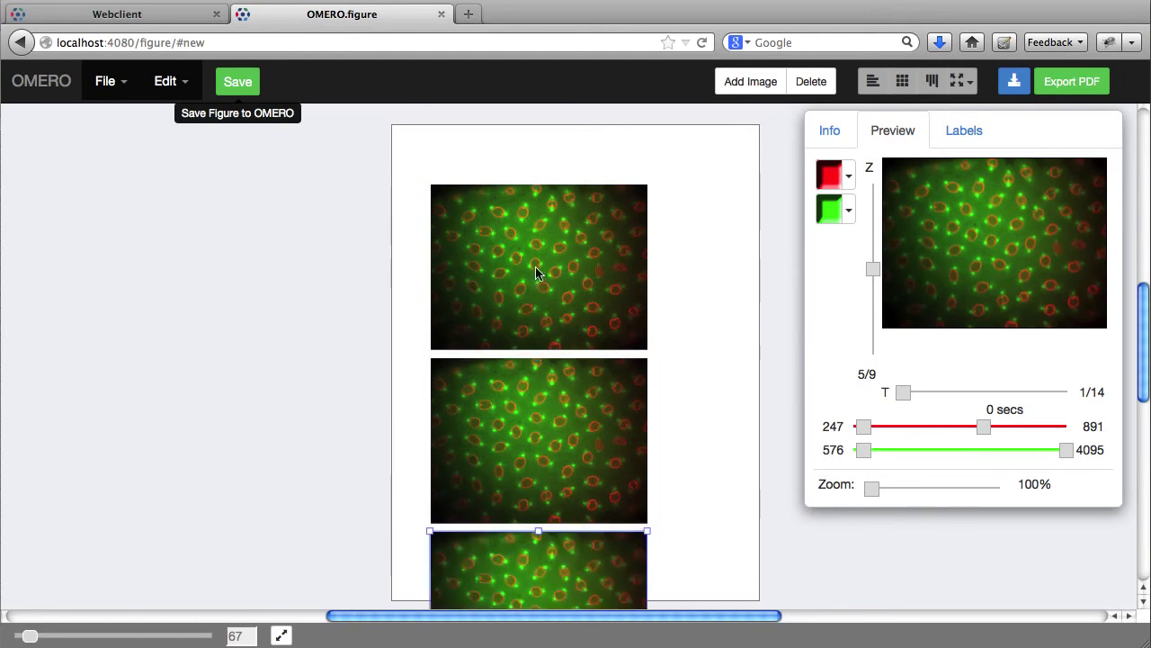
drag(537, 269, 482, 317)
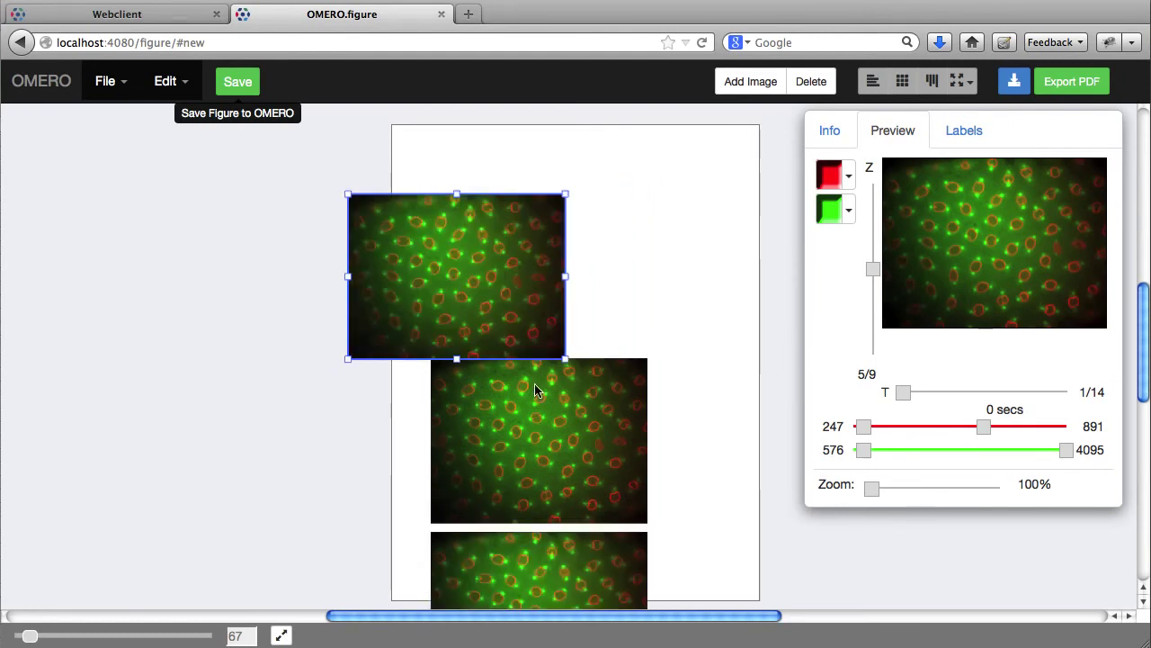
key(super+a)
drag(347, 194, 512, 404)
drag(564, 499, 470, 243)
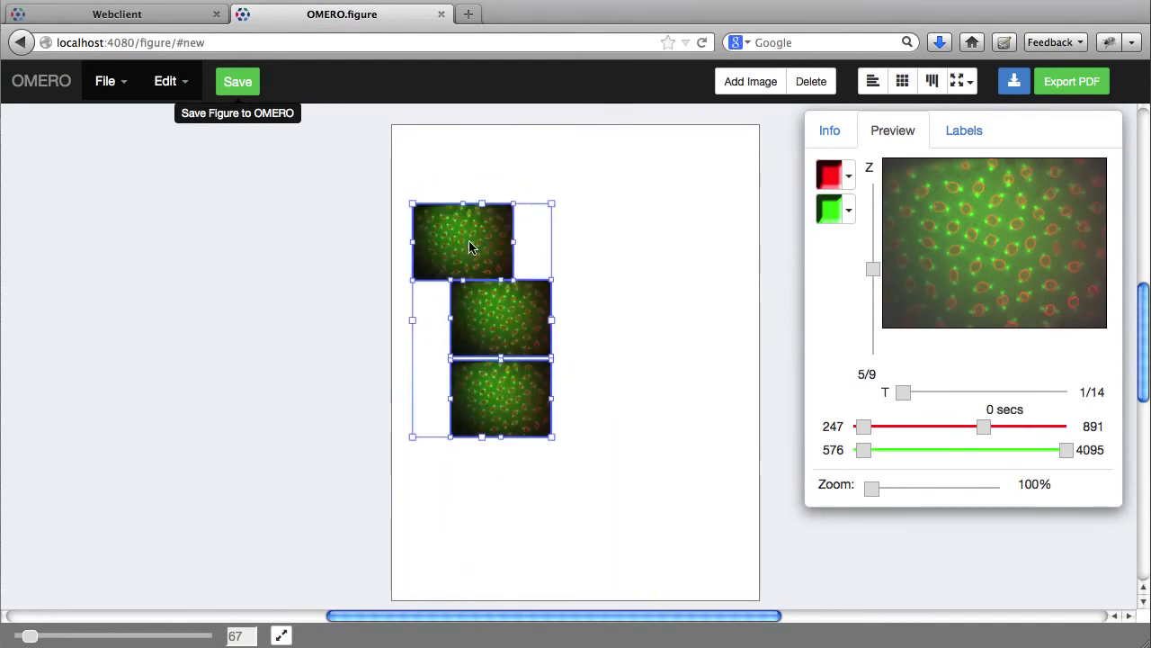
- Arrange the three panels side by side and align them into an even row
click(643, 332)
drag(529, 319, 598, 248)
drag(514, 421, 696, 279)
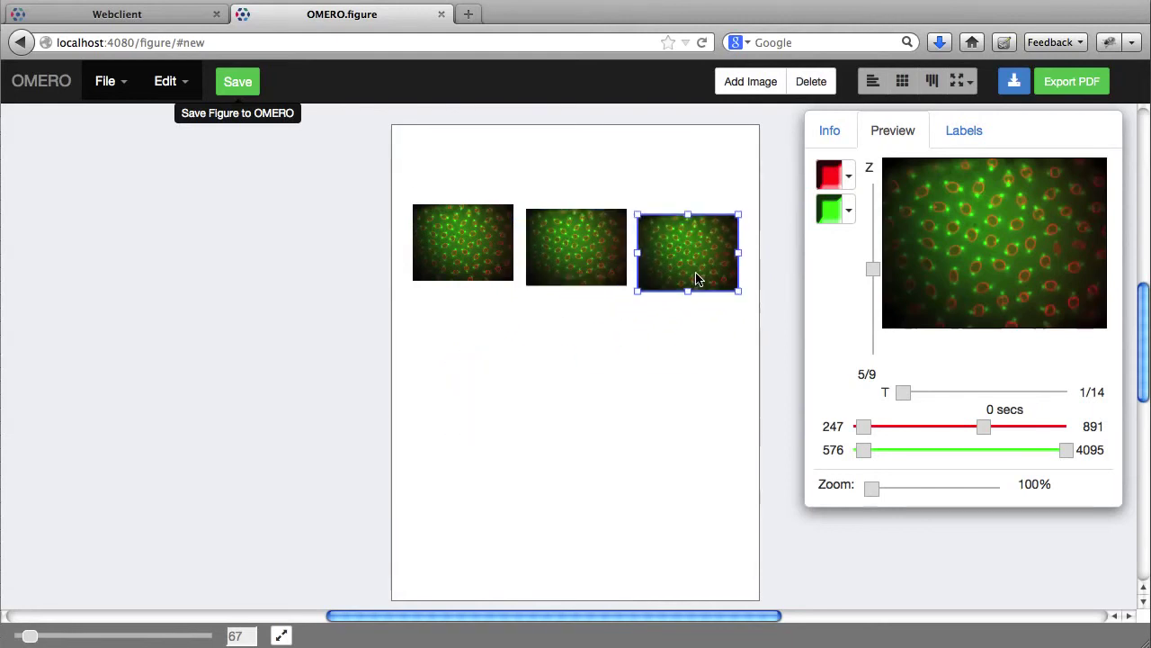
key(ctrl+a)
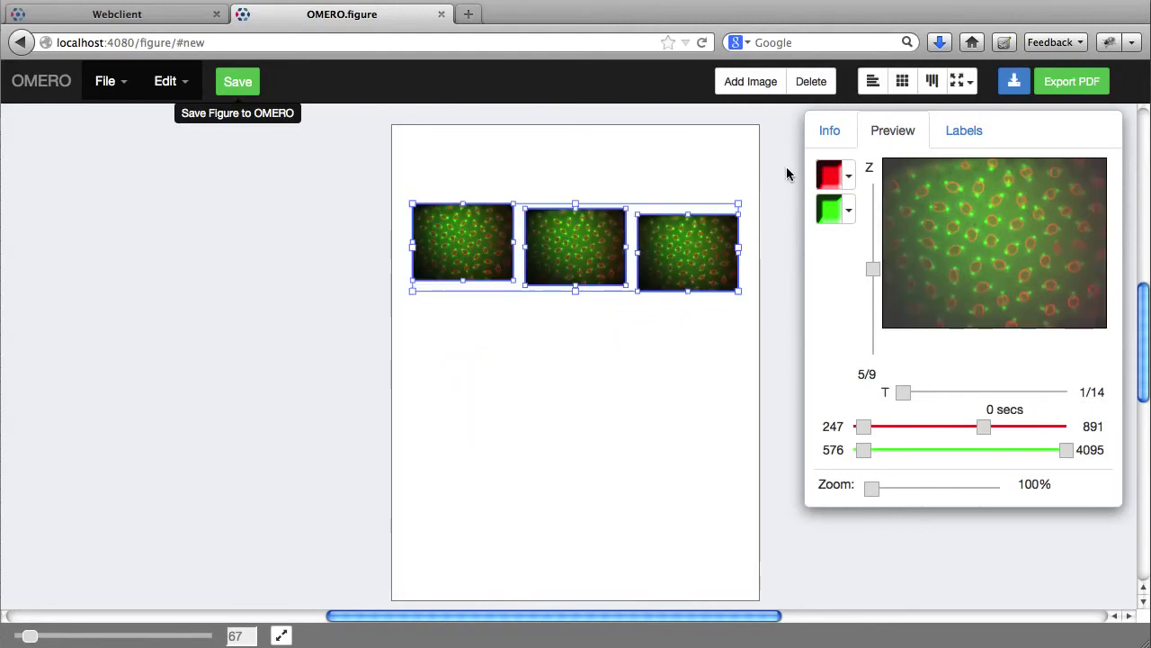
click(903, 82)
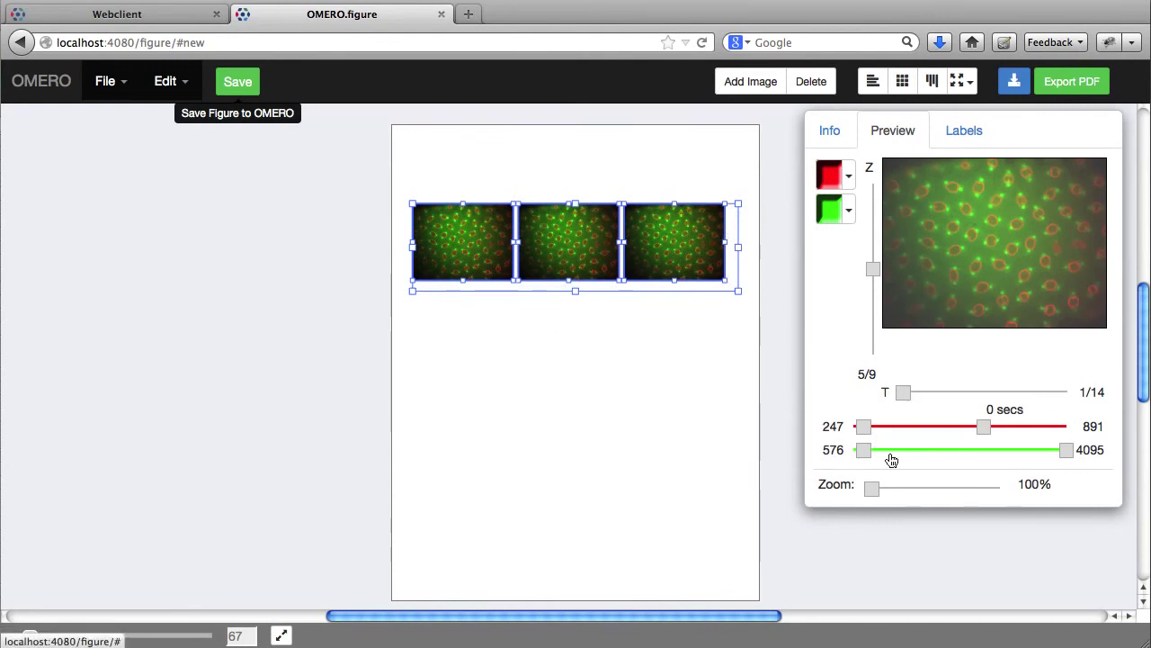
- Zoom all panels to 469% on a few cells, and set middle to timepoint 6, right to 13
drag(872, 487, 940, 486)
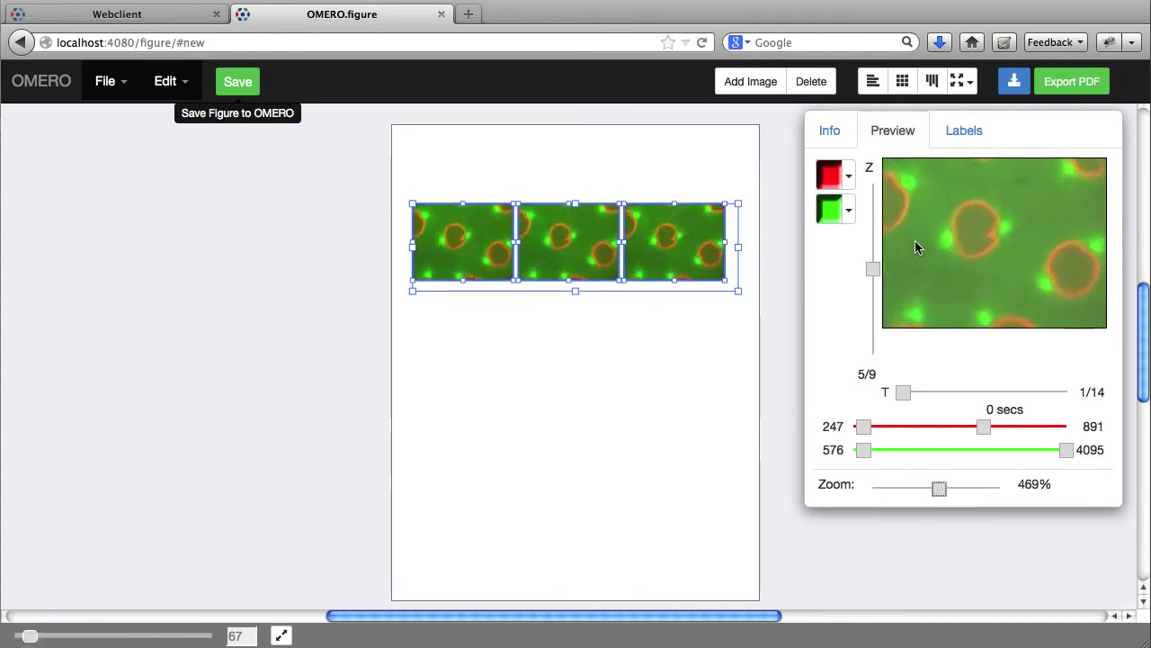
drag(919, 240, 944, 254)
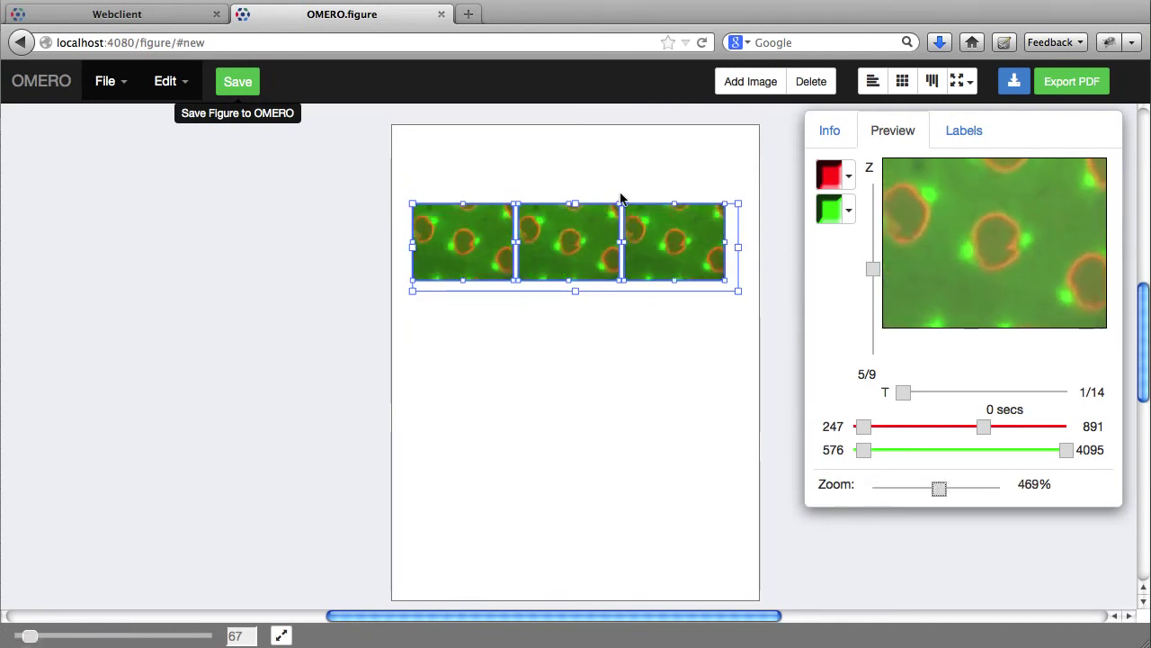
click(568, 184)
click(571, 240)
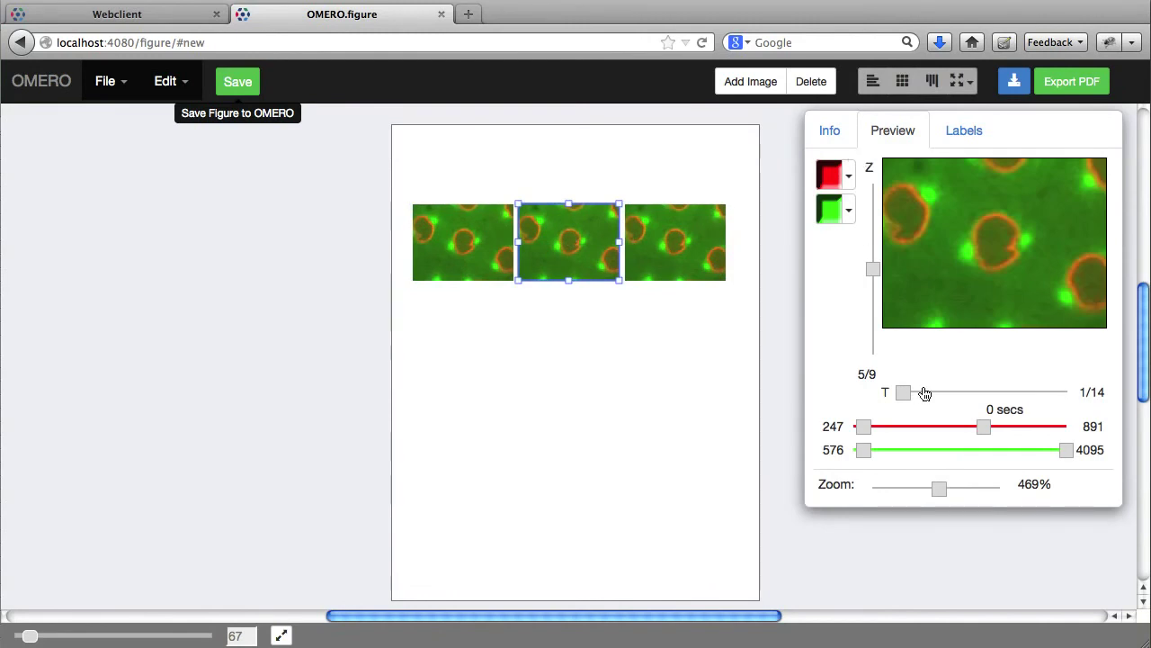
drag(906, 392, 976, 385)
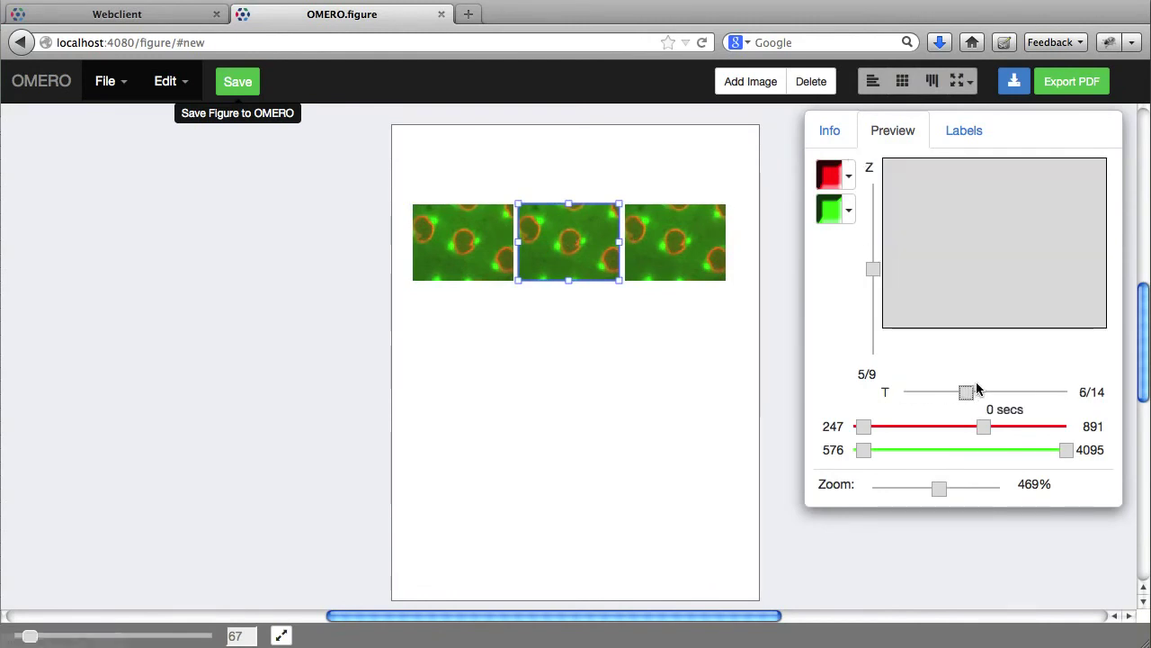
click(698, 243)
drag(906, 392, 1054, 392)
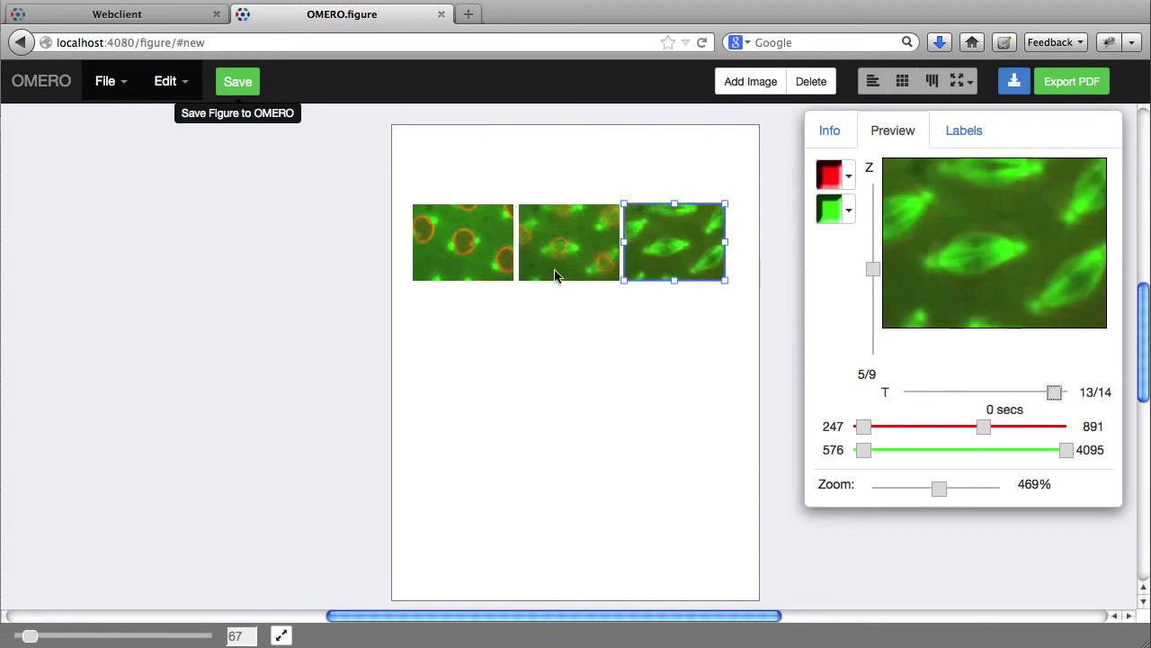
key(super+a)
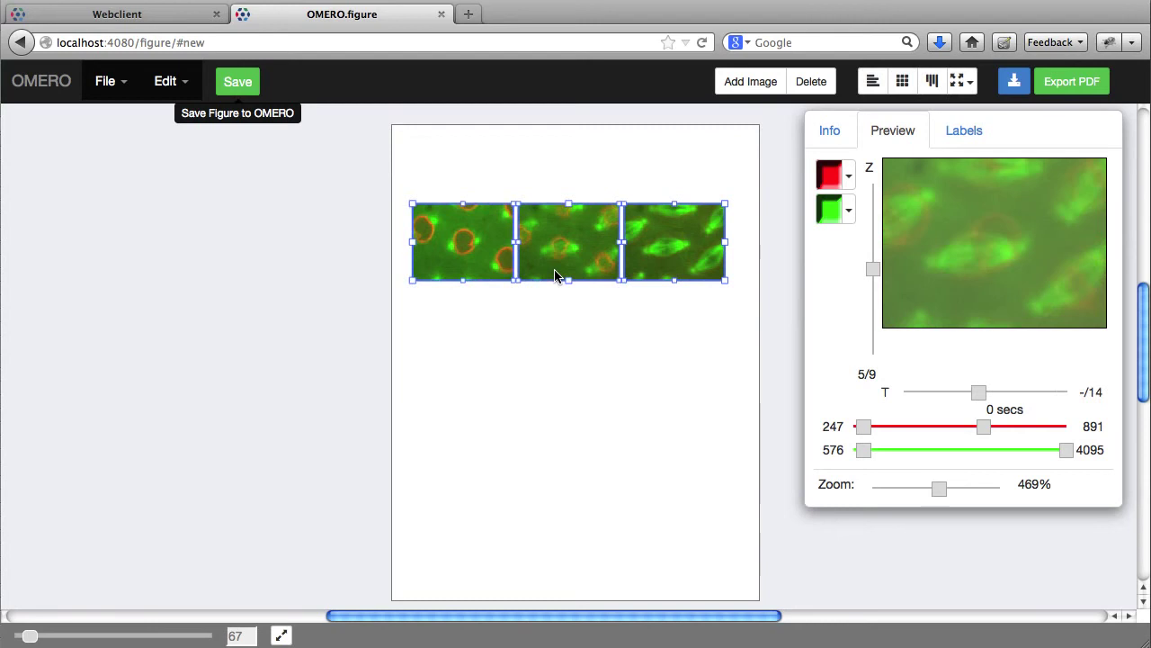
- Paste the row twice below, then hide green in the middle row and red in the bottom row
key(super+v)
key(super+v)
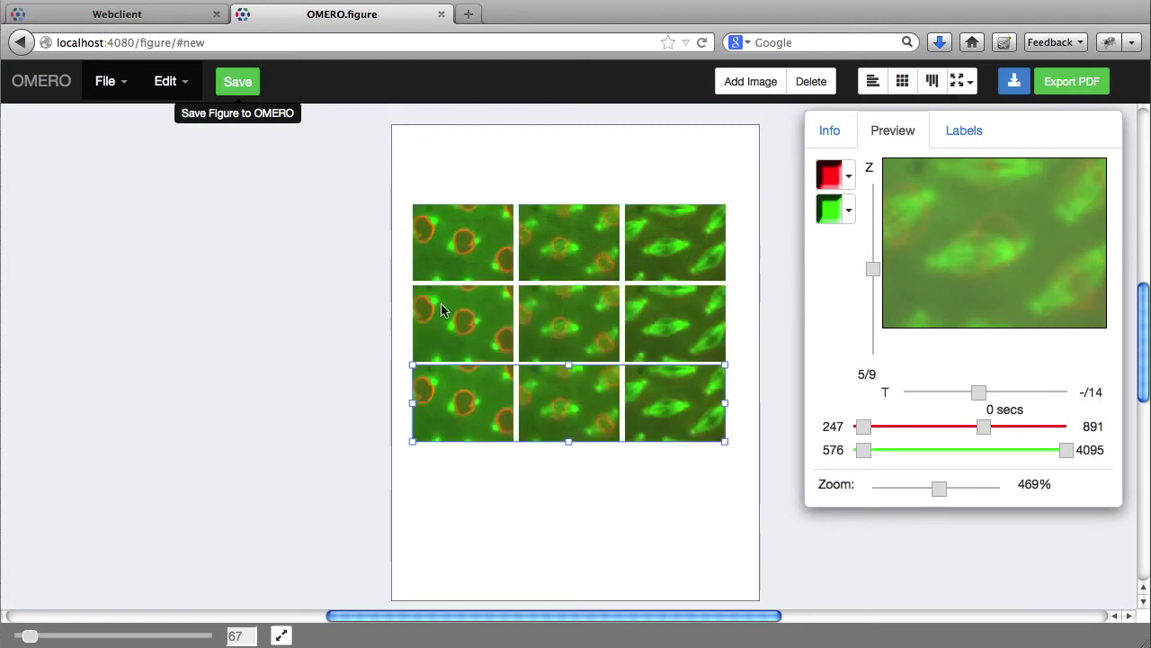
click(404, 329)
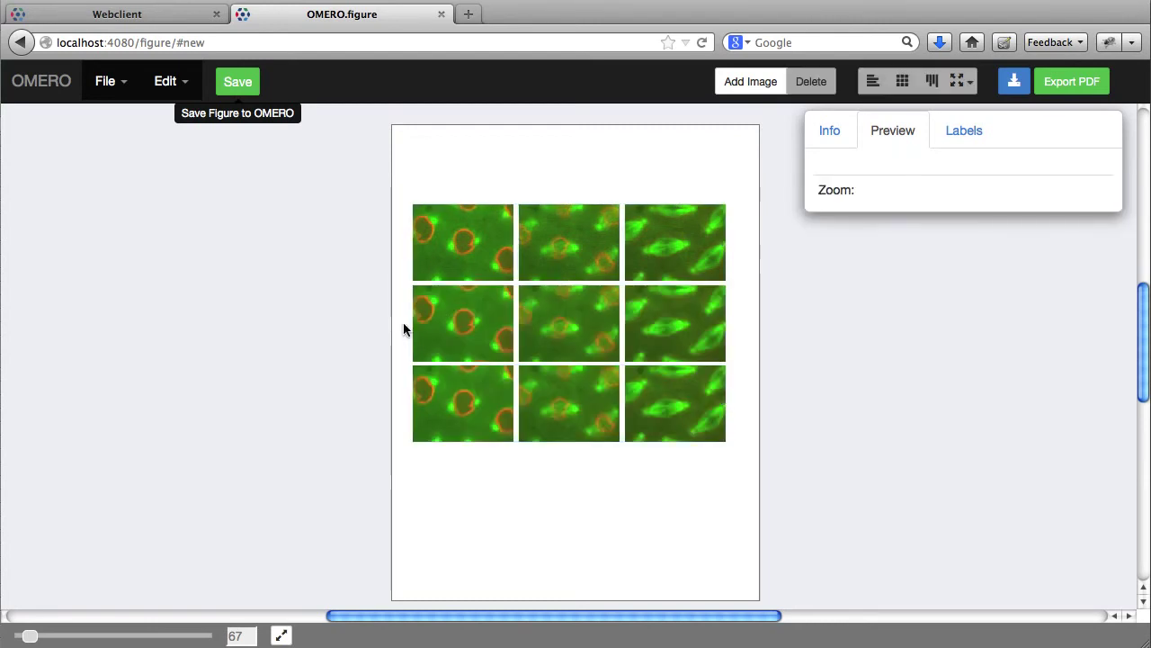
drag(404, 329, 679, 340)
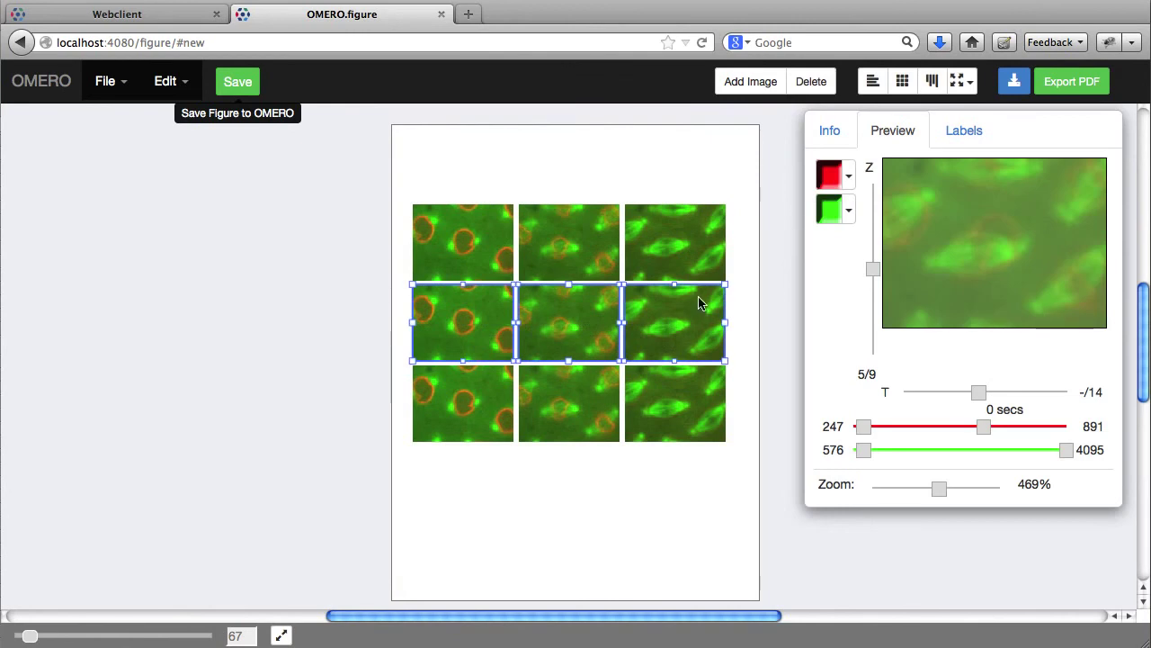
click(830, 211)
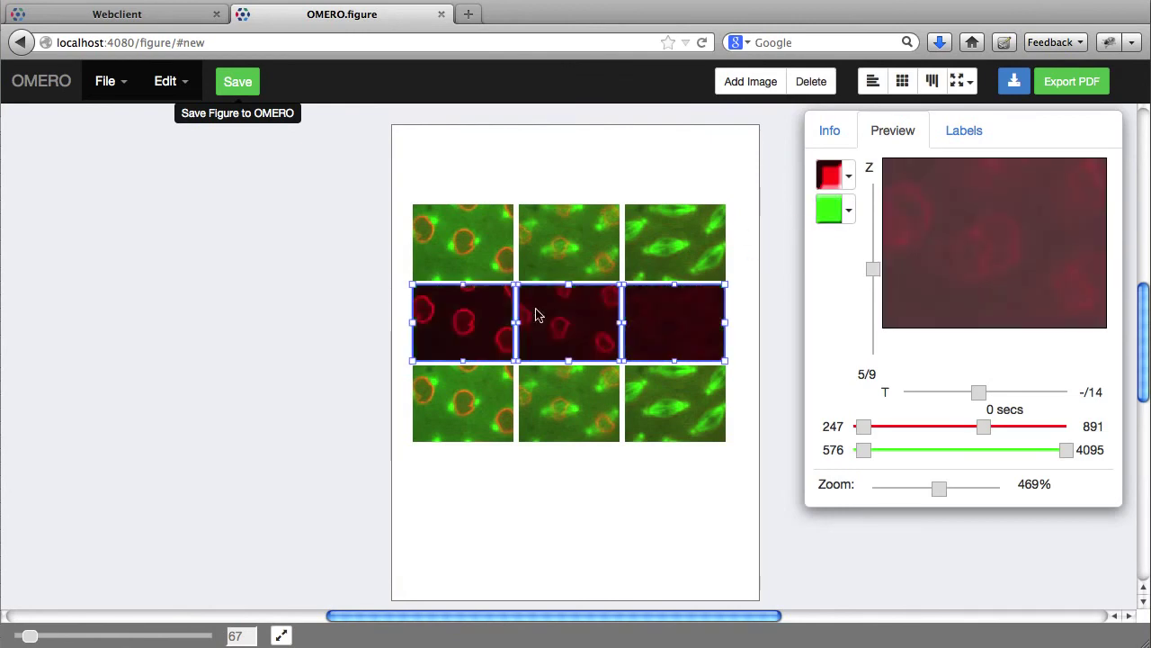
drag(404, 389, 666, 416)
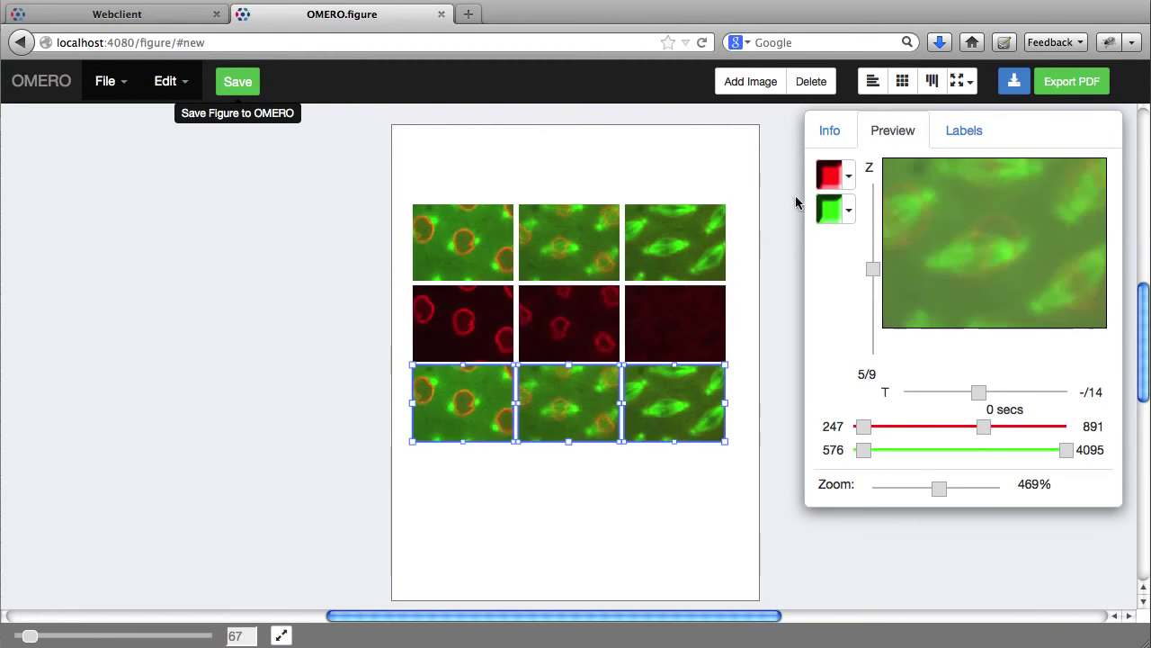
click(828, 182)
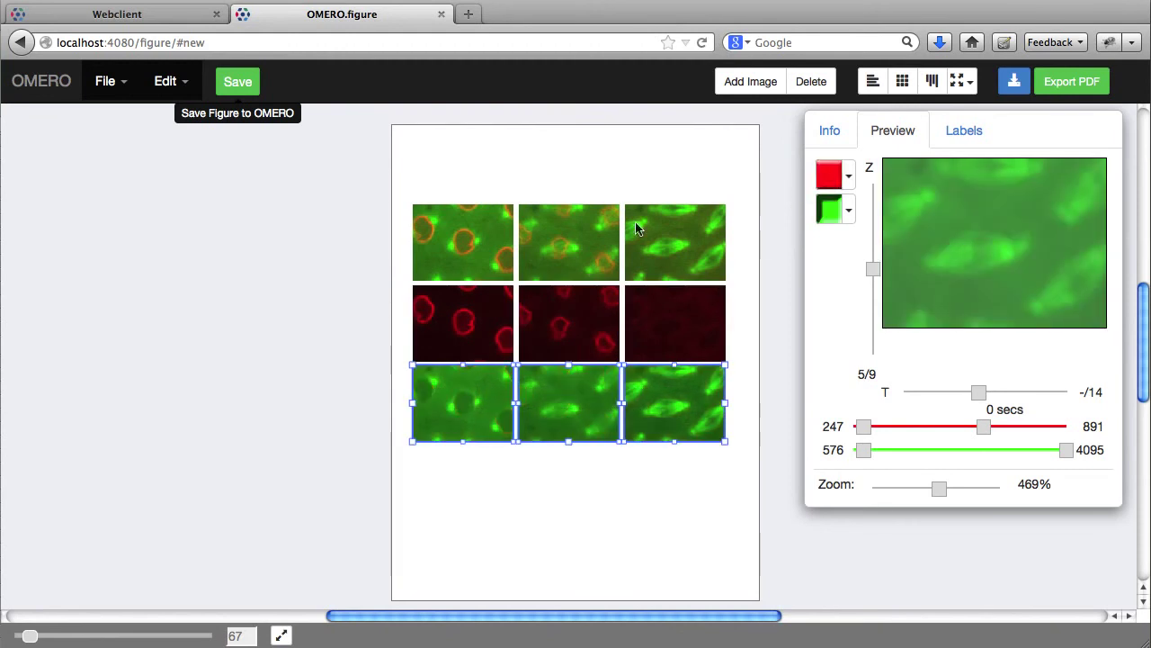
- Set all nine panels to red levels 342–728 and green levels 1222–3446
drag(406, 250, 685, 405)
click(865, 431)
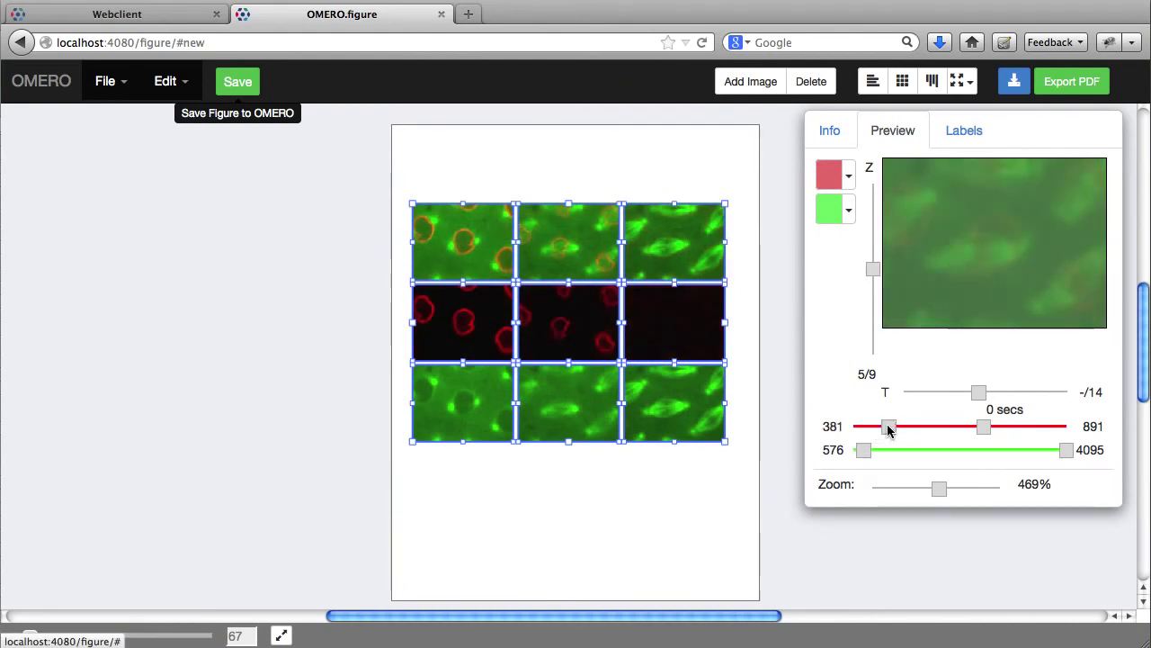
drag(982, 429, 953, 428)
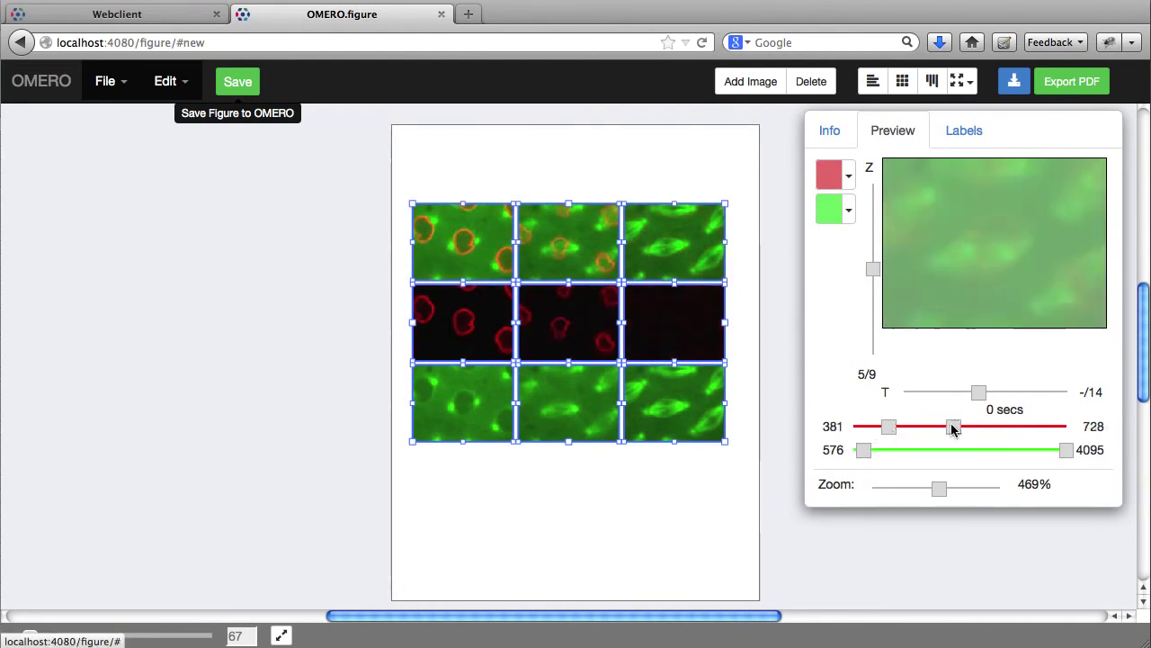
drag(885, 423, 878, 430)
drag(1066, 450, 1029, 450)
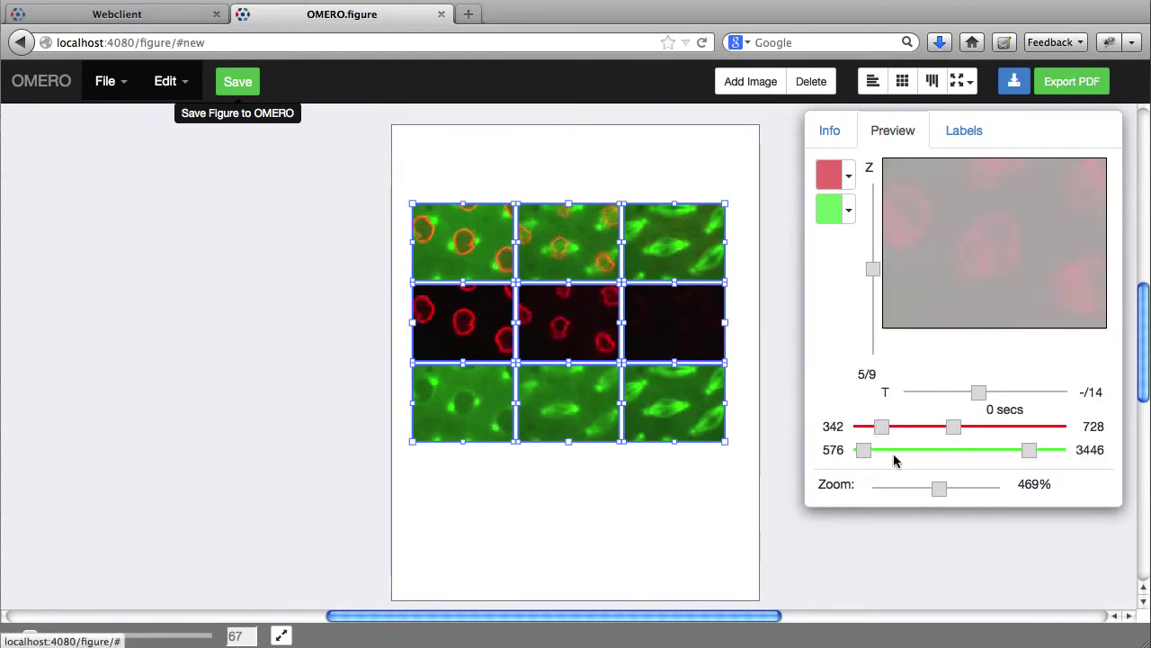
drag(866, 455, 903, 455)
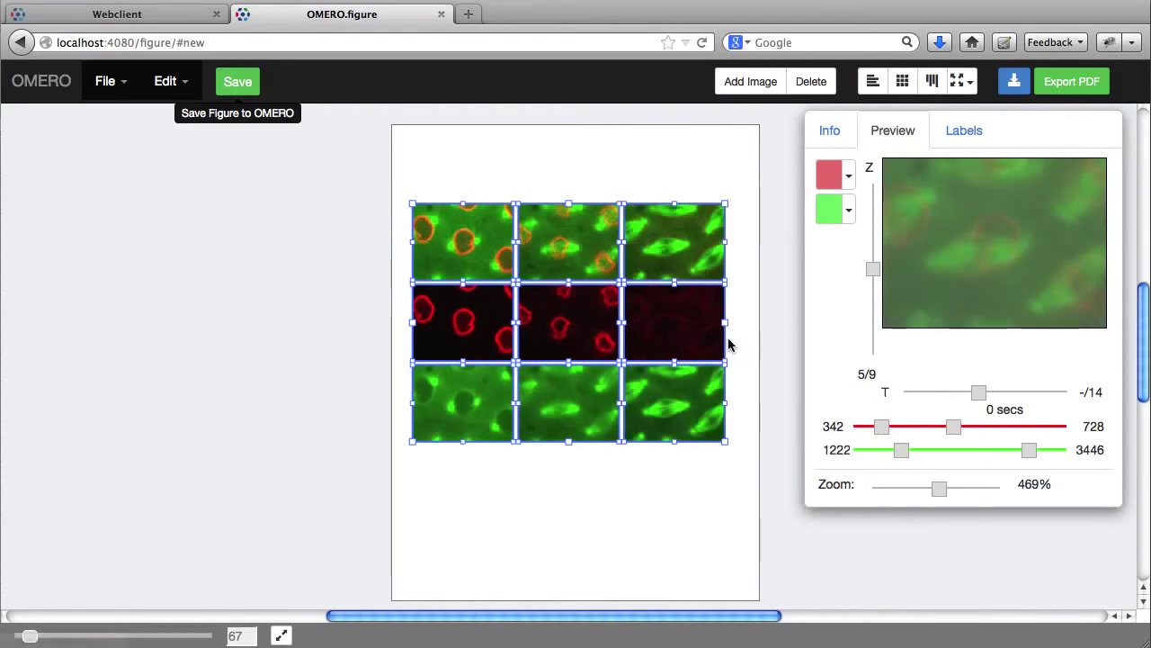
click(404, 313)
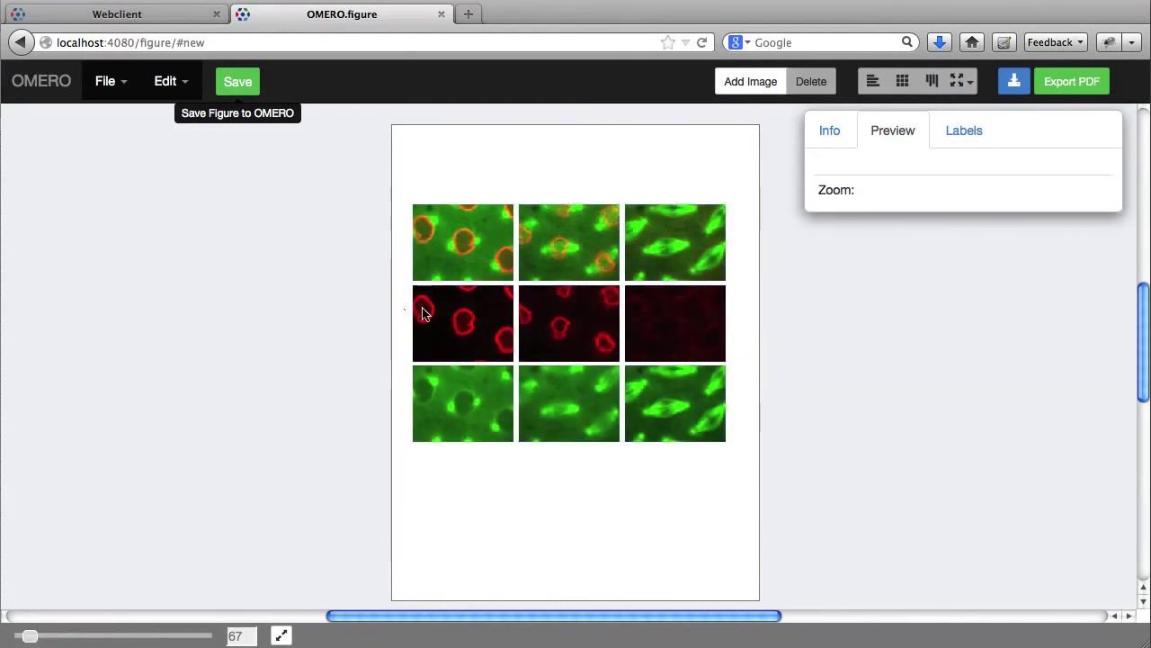
- Render the middle row's red channel in white
drag(425, 312, 663, 342)
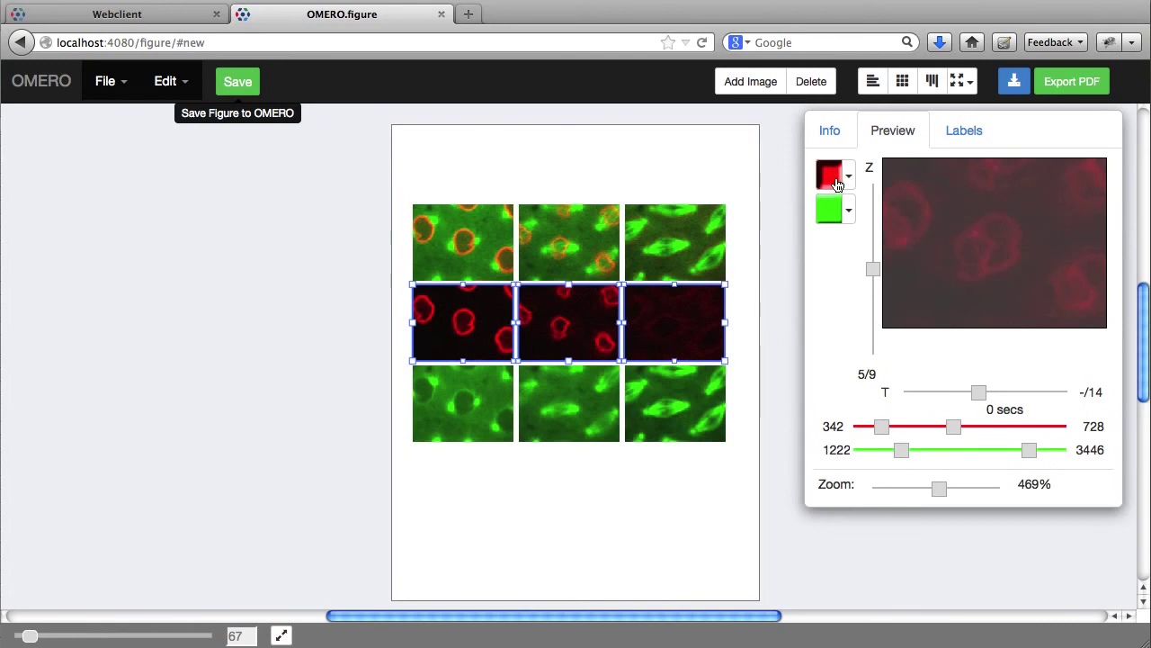
click(837, 183)
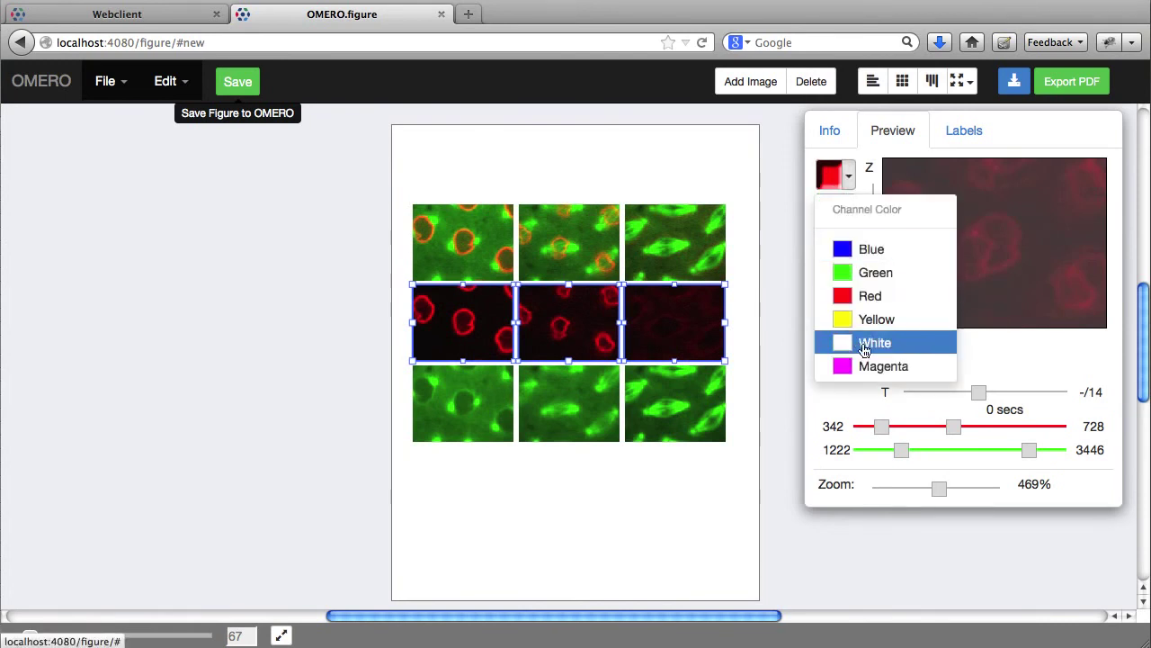
click(870, 346)
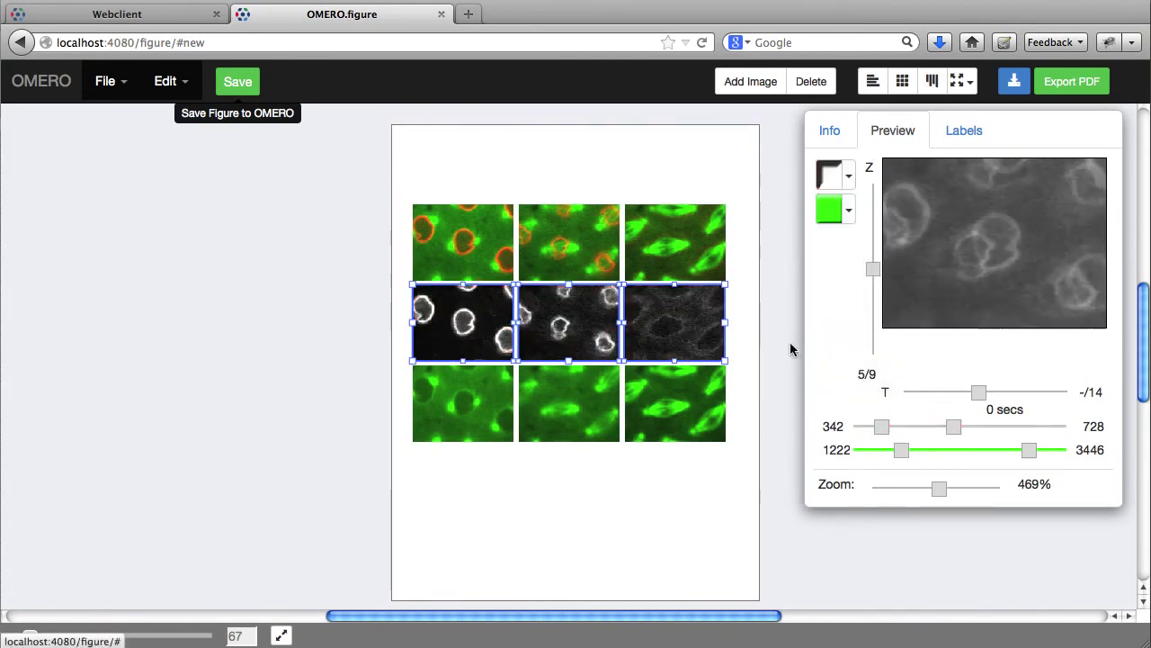
- Render the bottom row's green channel in white, then select the top-left panel
drag(406, 399, 731, 404)
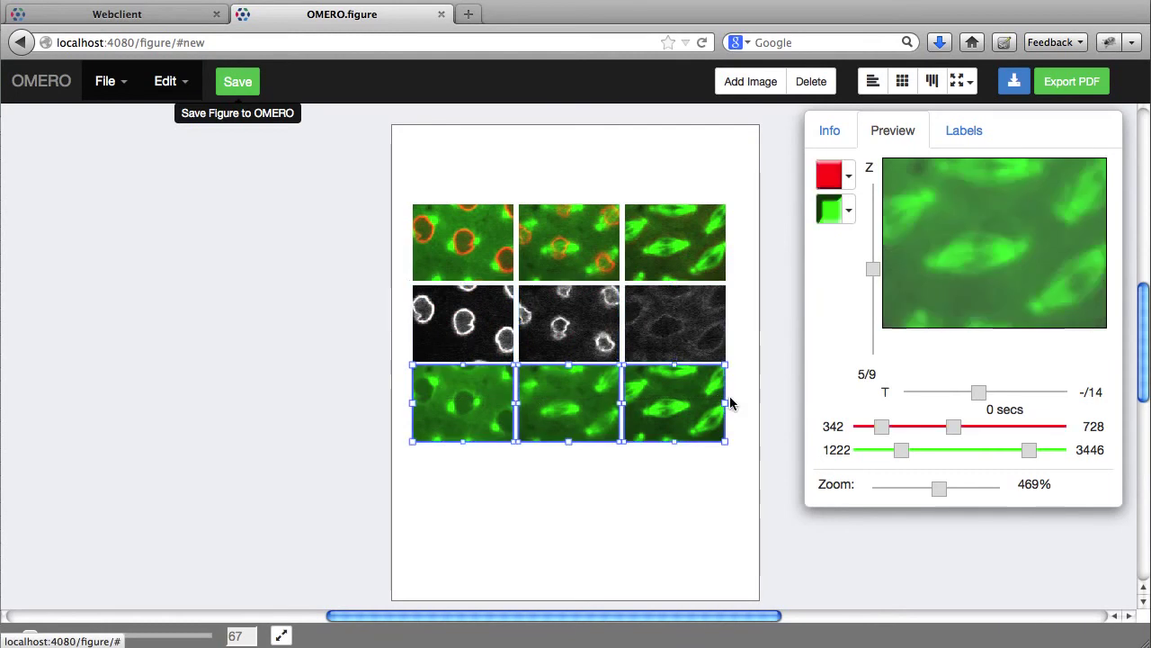
click(845, 211)
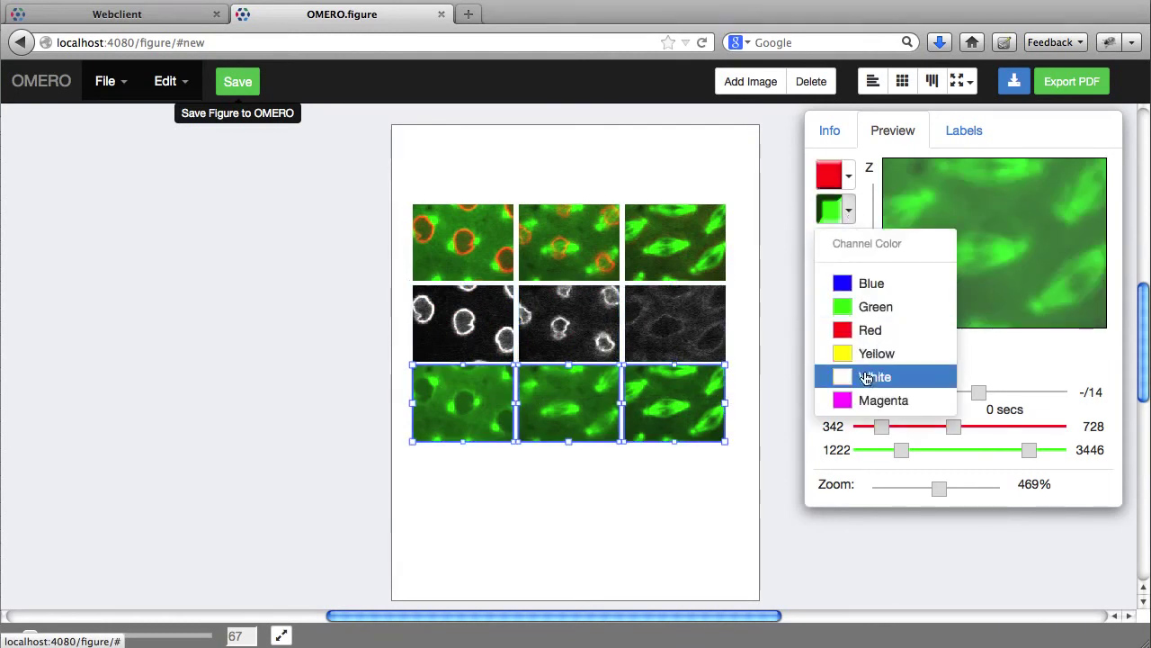
click(866, 377)
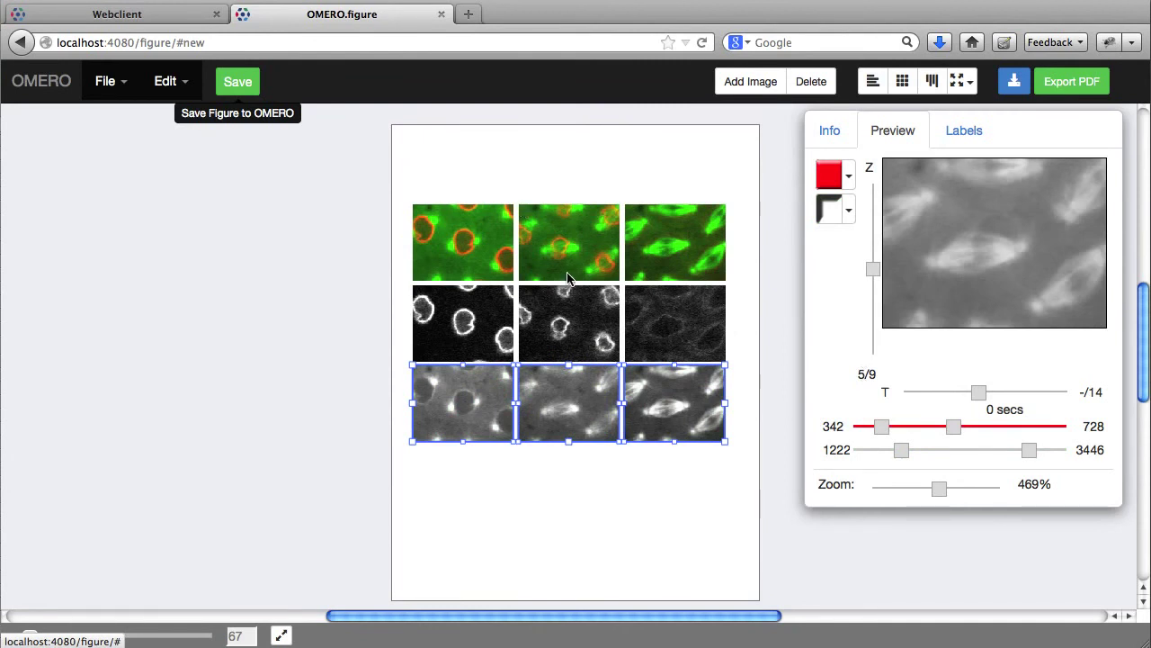
click(438, 185)
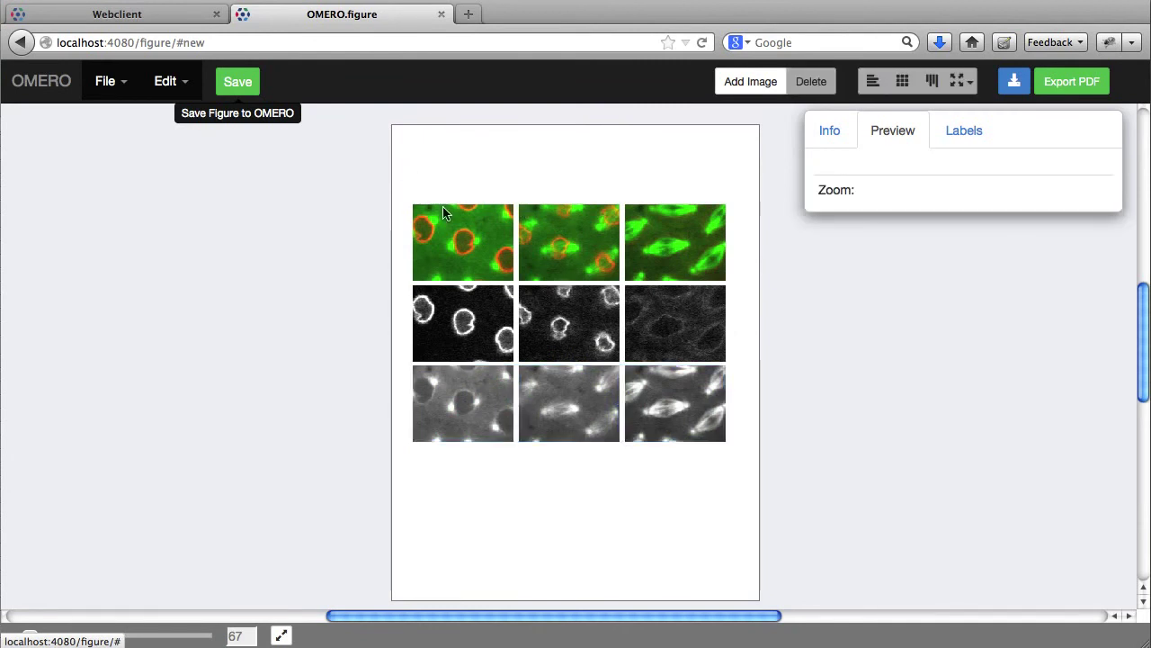
click(453, 236)
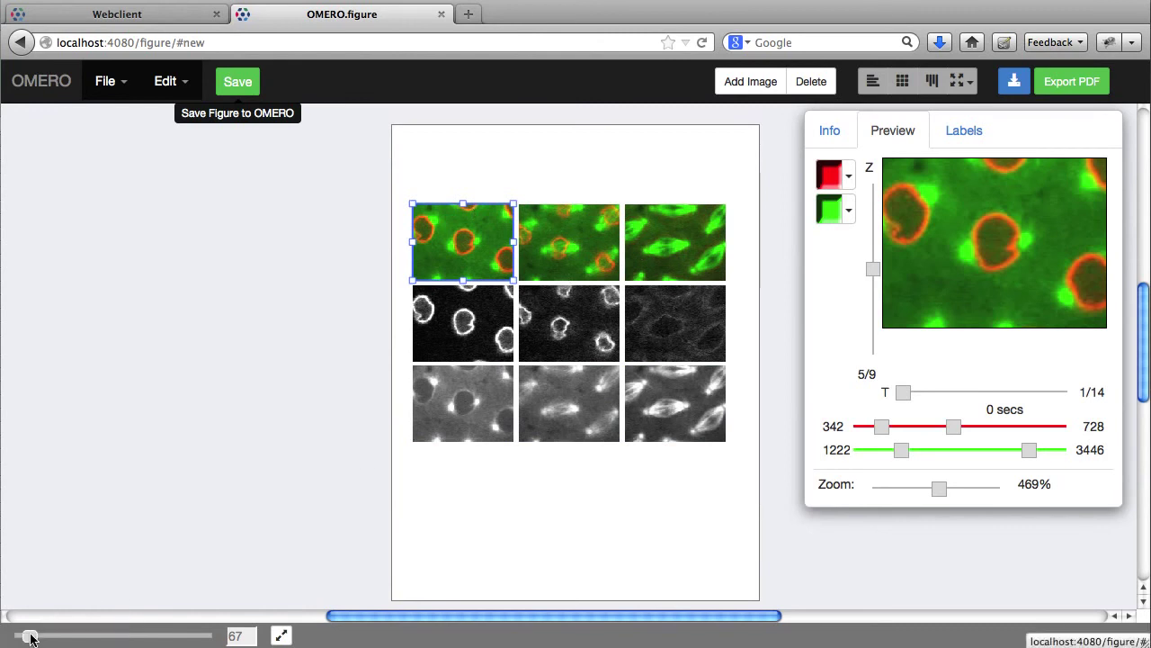
drag(30, 637, 63, 636)
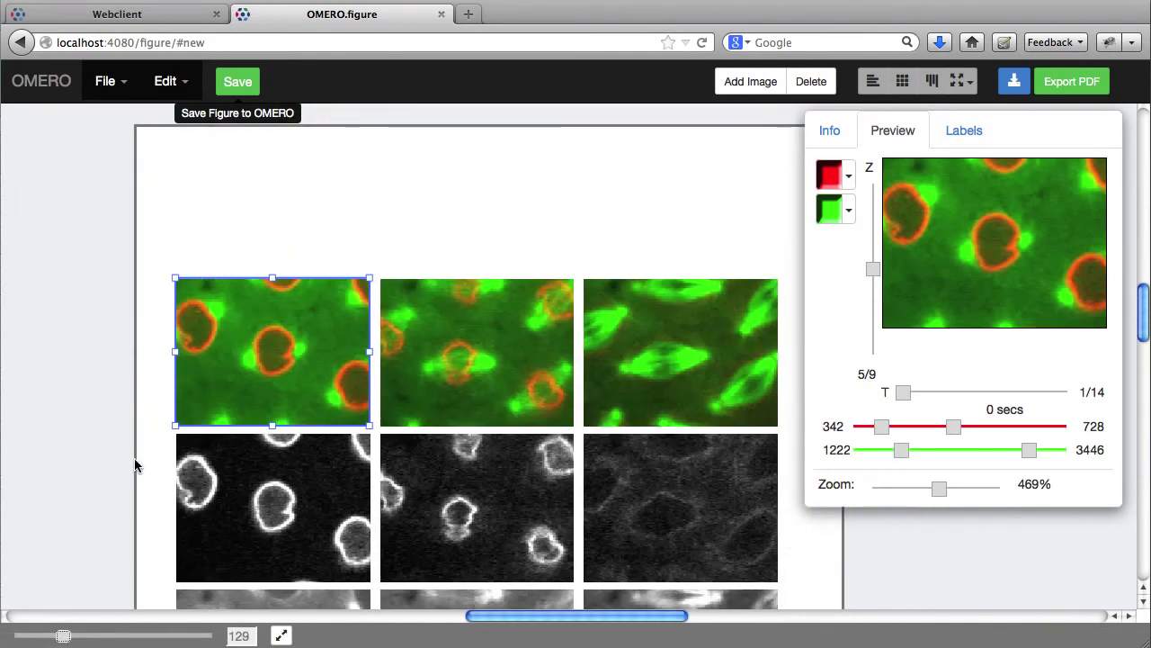
- Label the top-left panel 'Prophase' in 18-point font, positioned Top above the panel
click(966, 133)
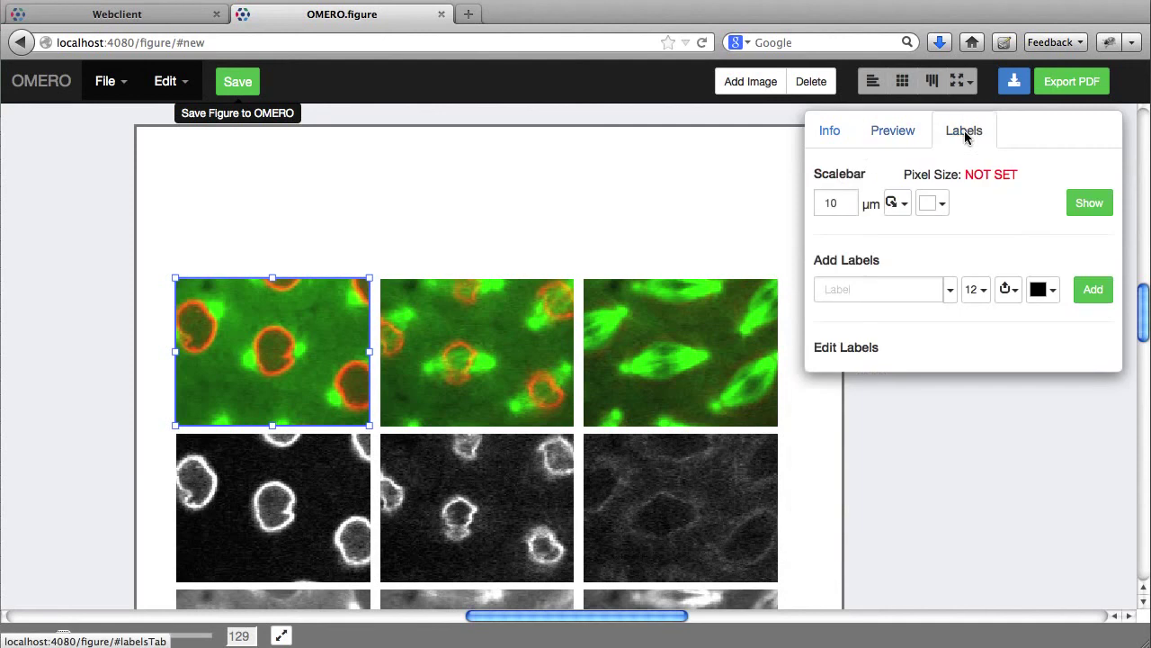
click(919, 289)
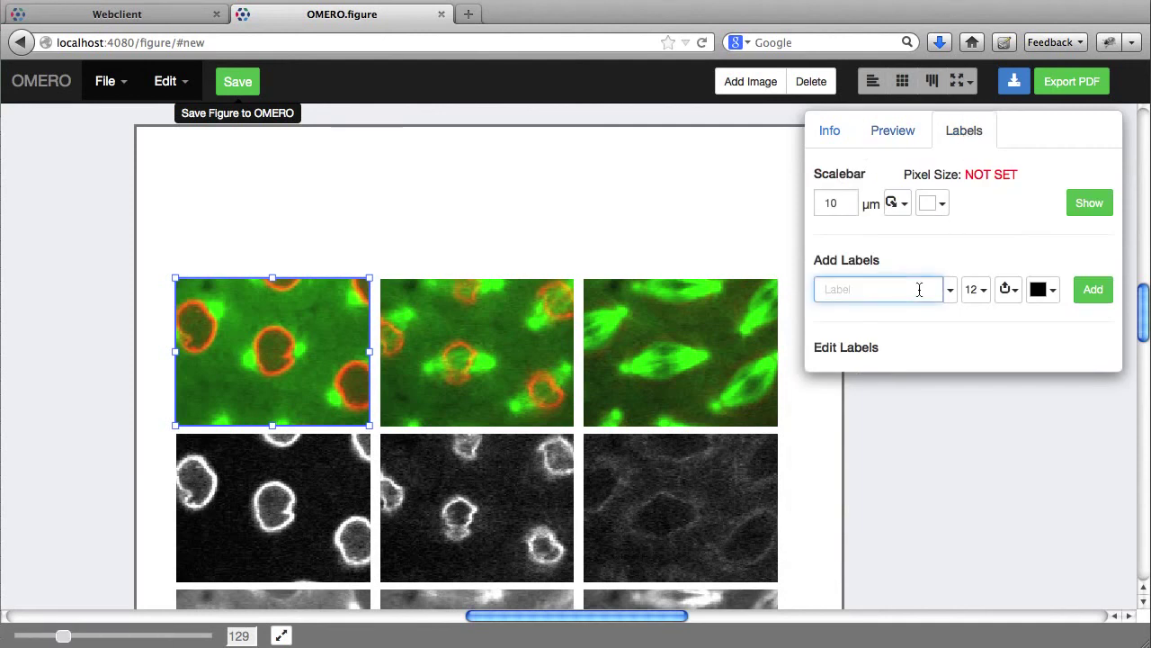
text(Prophae)
click(976, 289)
click(979, 509)
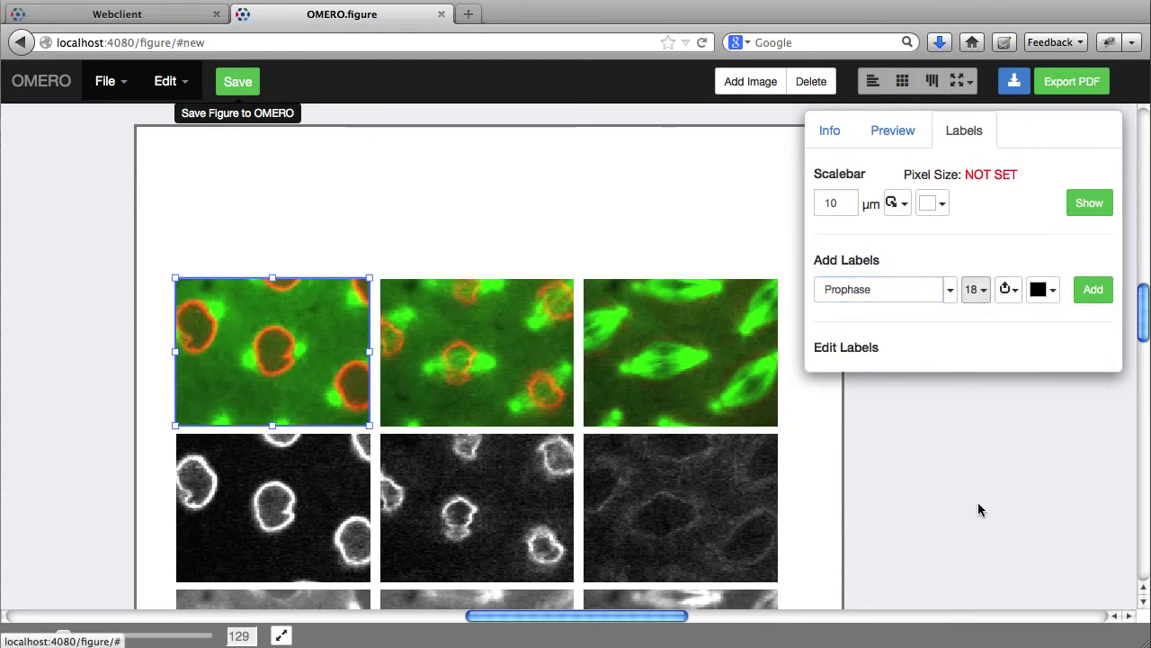
click(1010, 288)
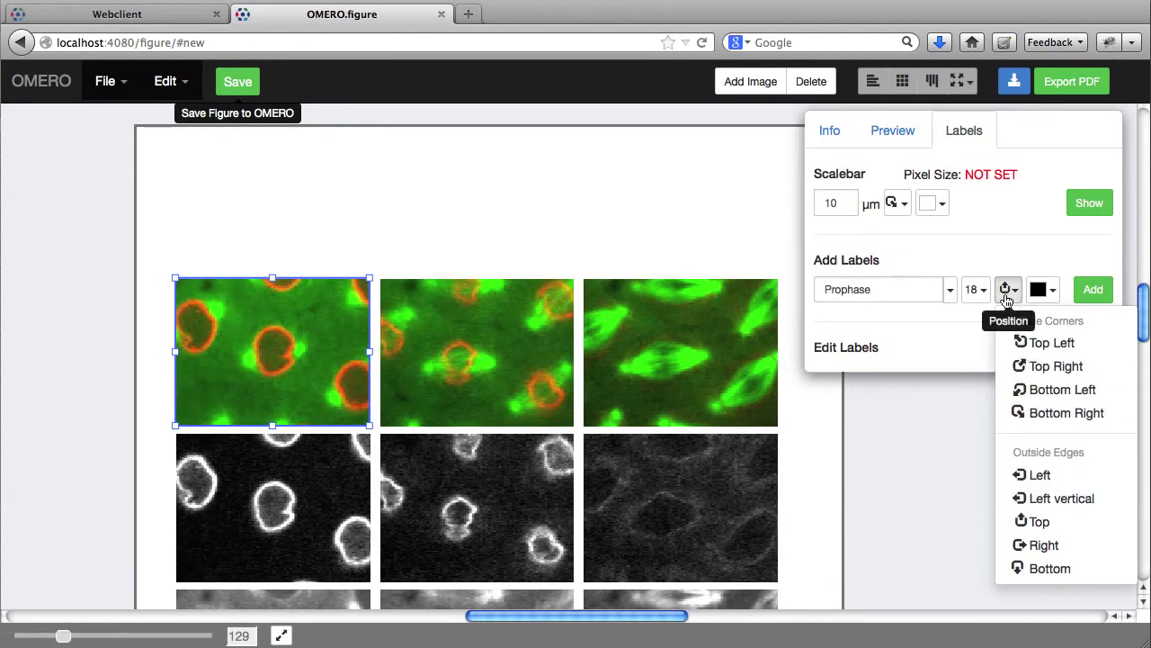
click(1036, 522)
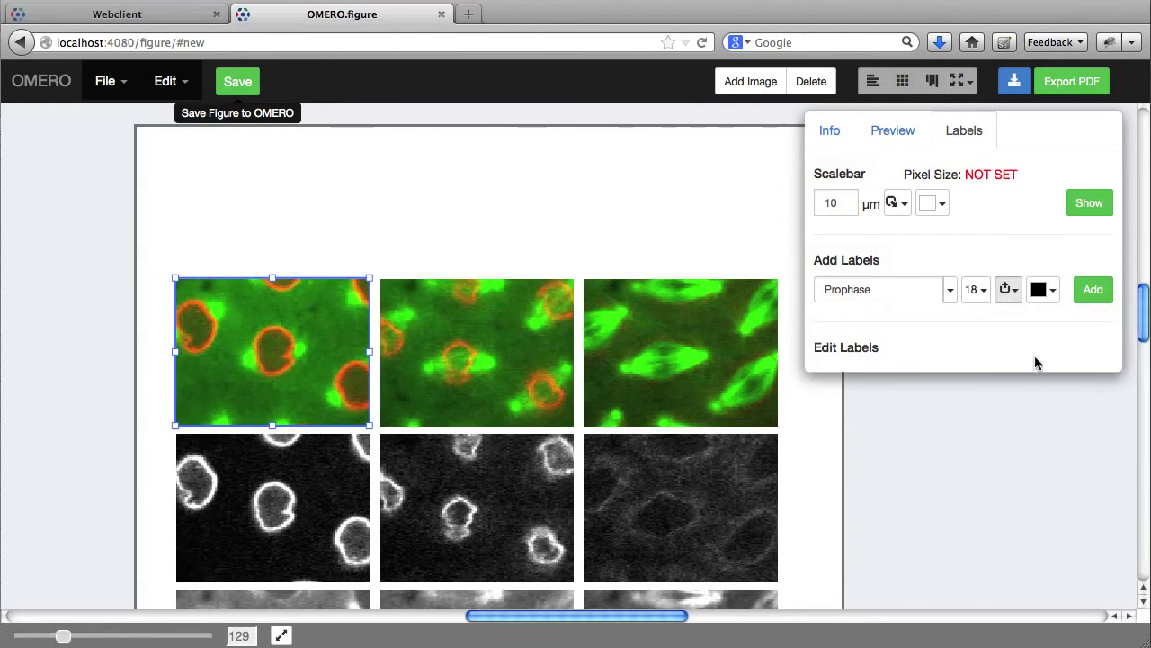
click(1094, 289)
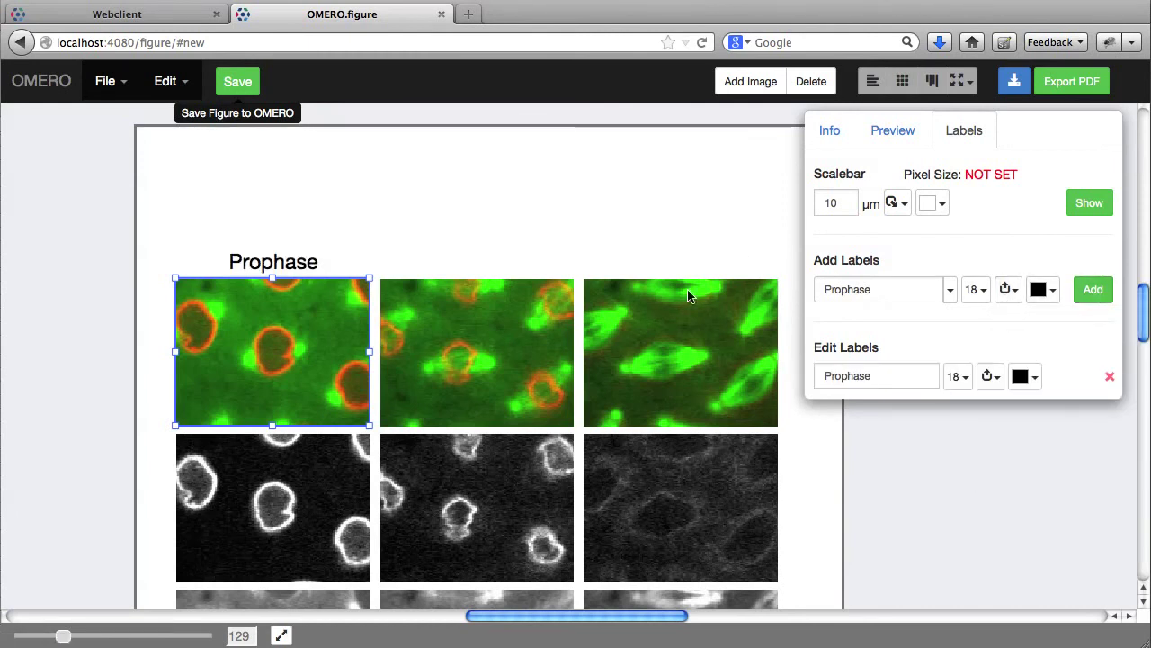
- Add a 'Metaphase' header above the second top-row panel
click(533, 329)
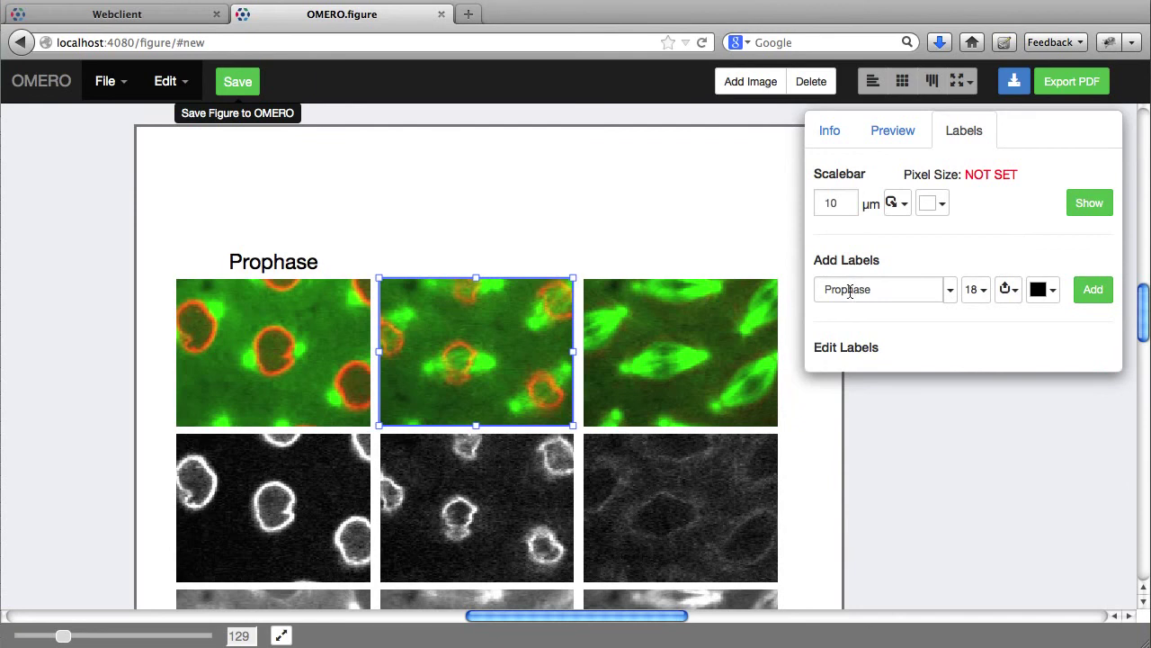
drag(841, 295, 823, 295)
text(Meta)
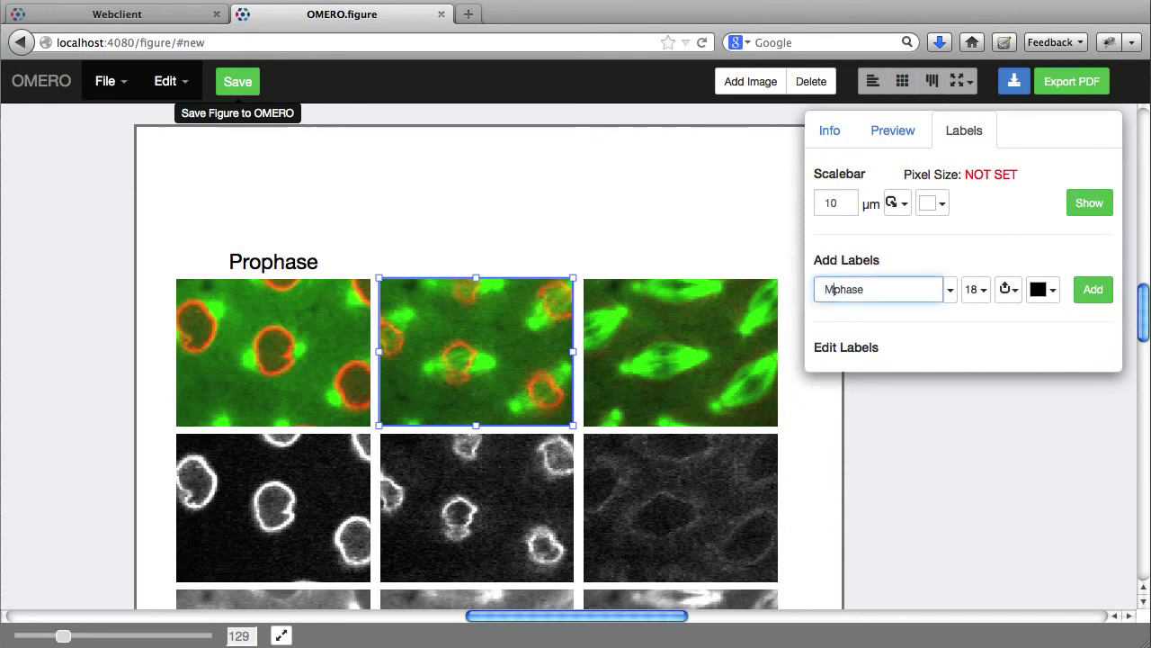
key(Return)
- Add an 'Anaphase' header above the third top-row panel
click(675, 312)
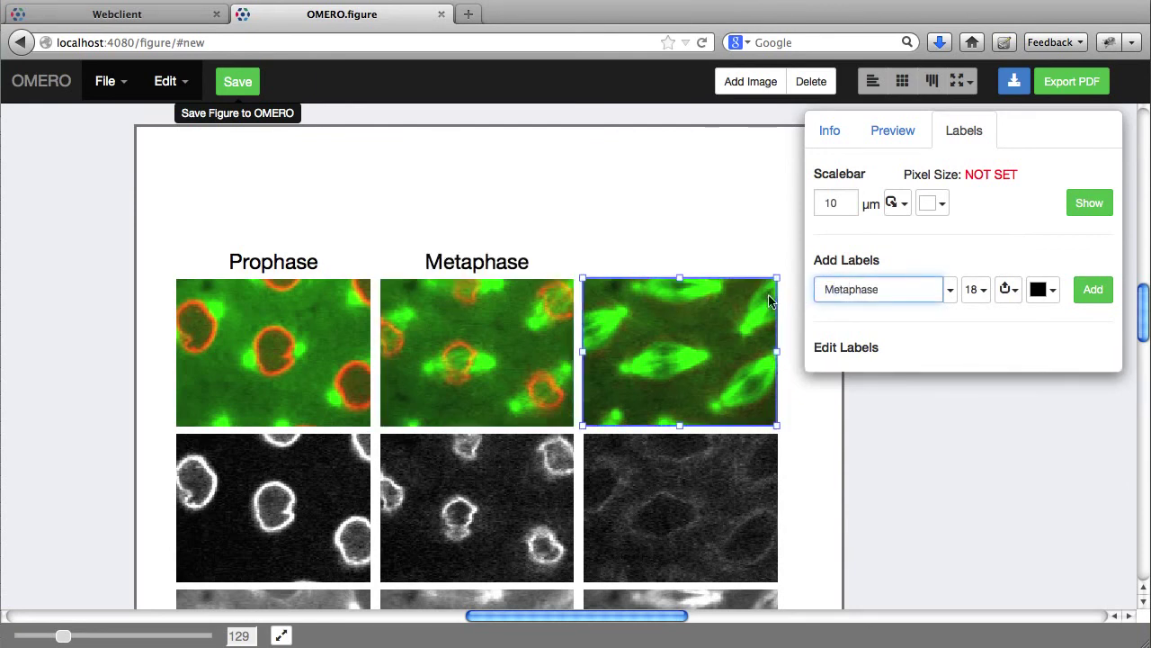
drag(849, 295, 800, 297)
text(Ana)
key(Return)
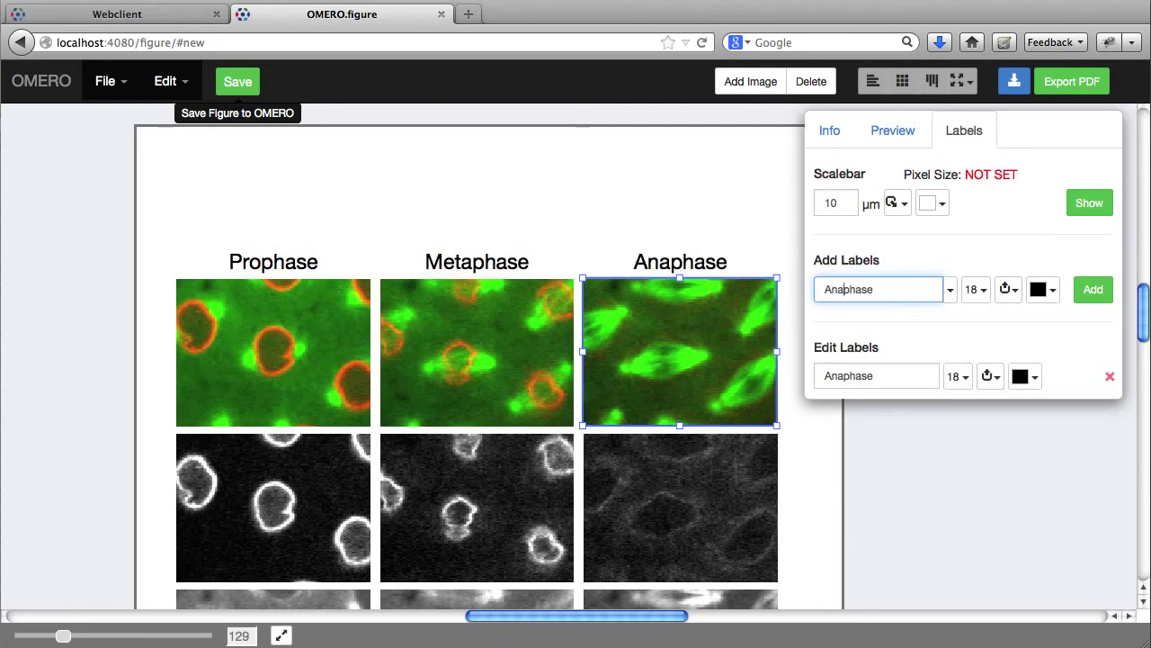
- Select all nine image panels
scroll(607, 284, down, 5)
scroll(607, 283, left, 2)
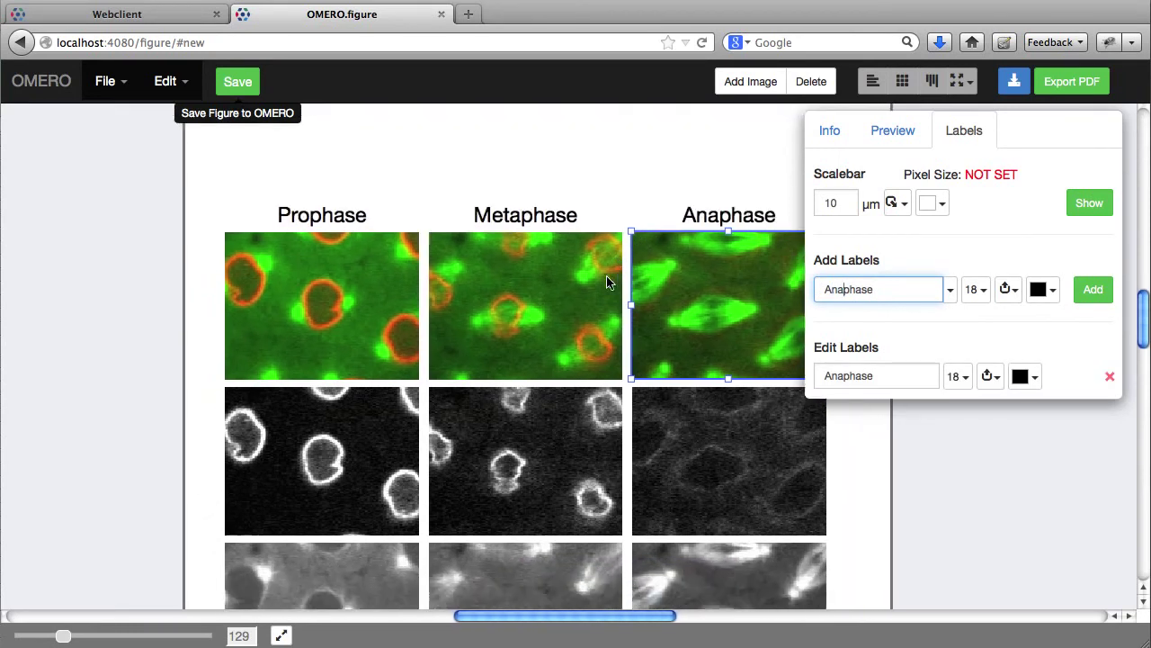
key(super+a)
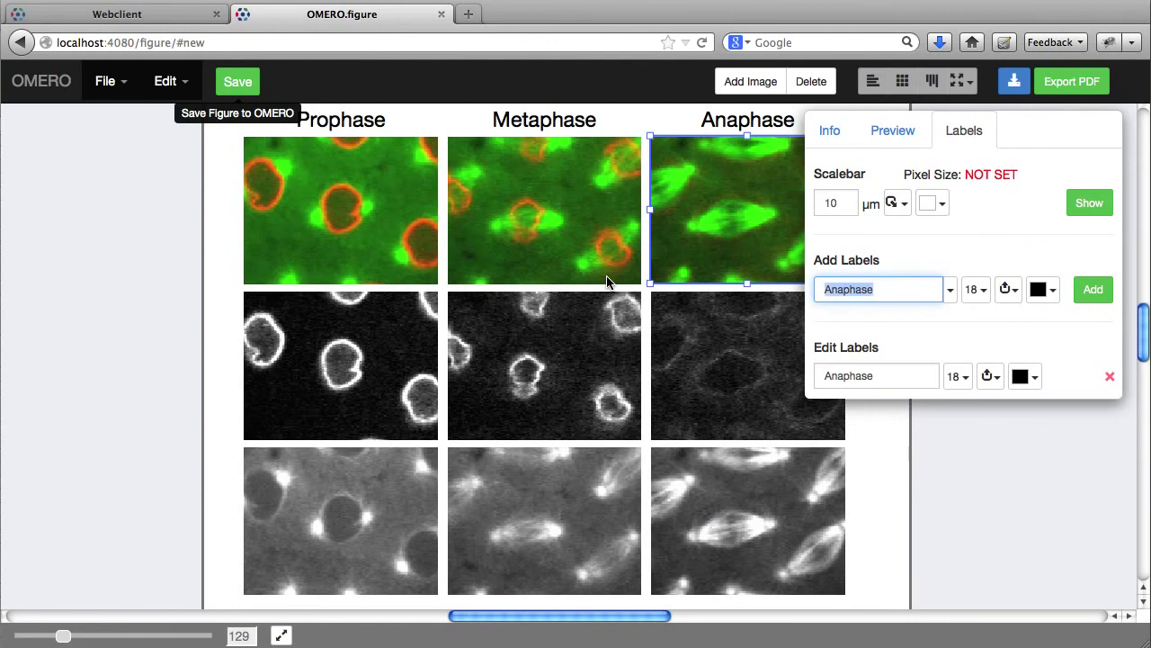
click(204, 362)
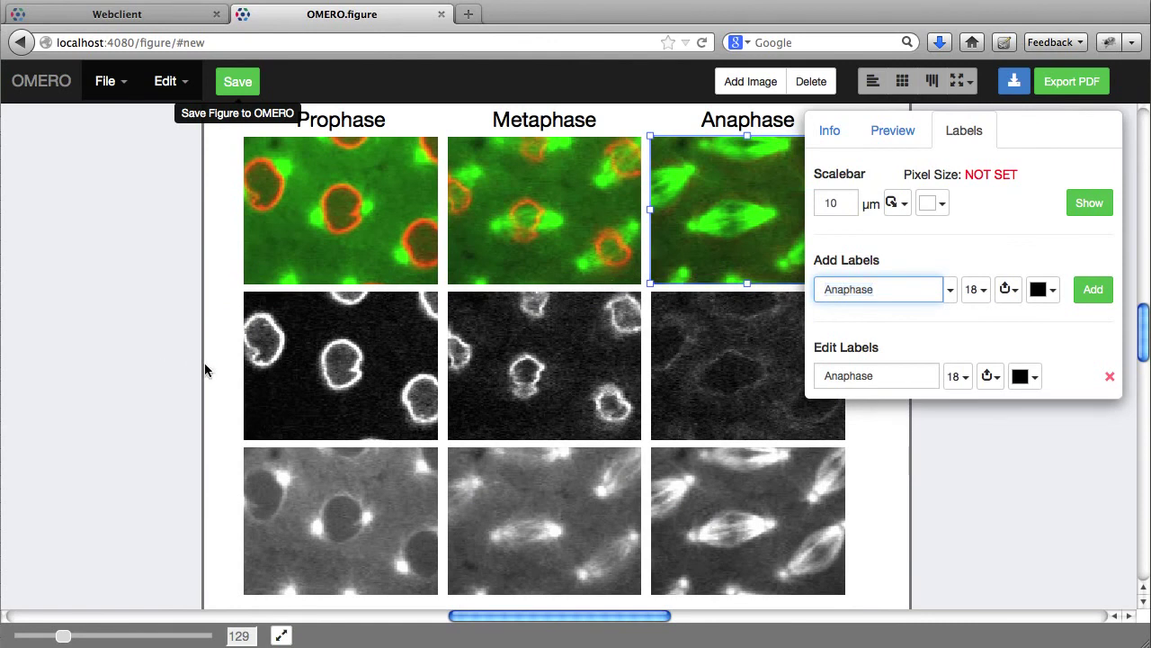
key(super+a)
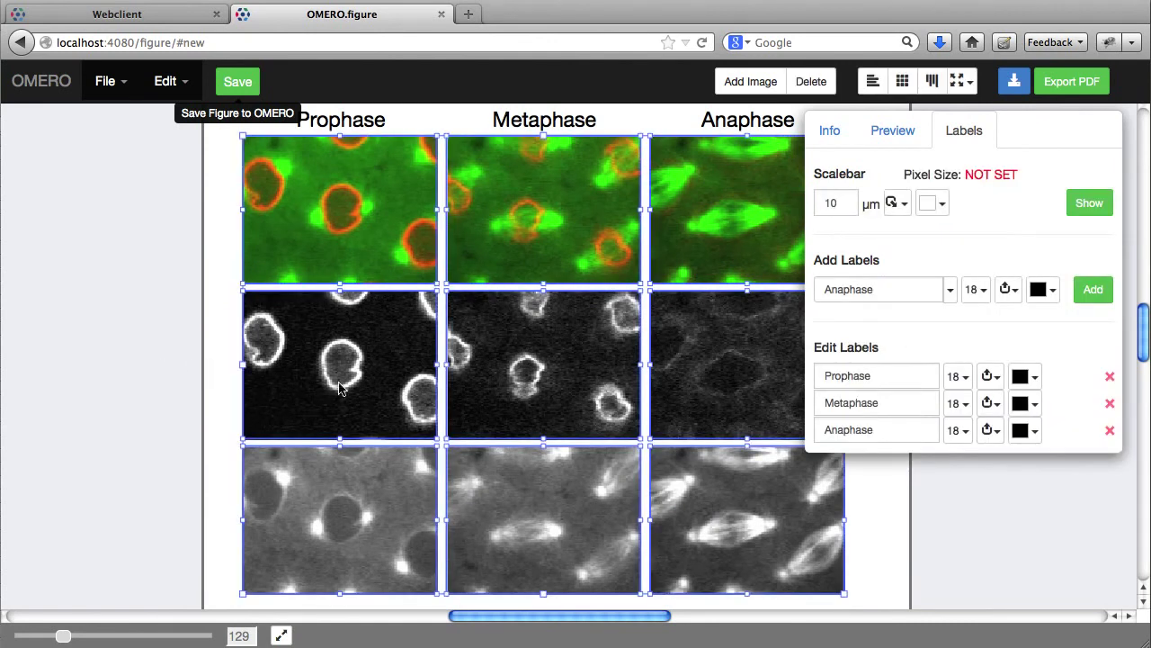
- Shrink all nine panels together and move the grid up and to the left
drag(63, 636, 56, 636)
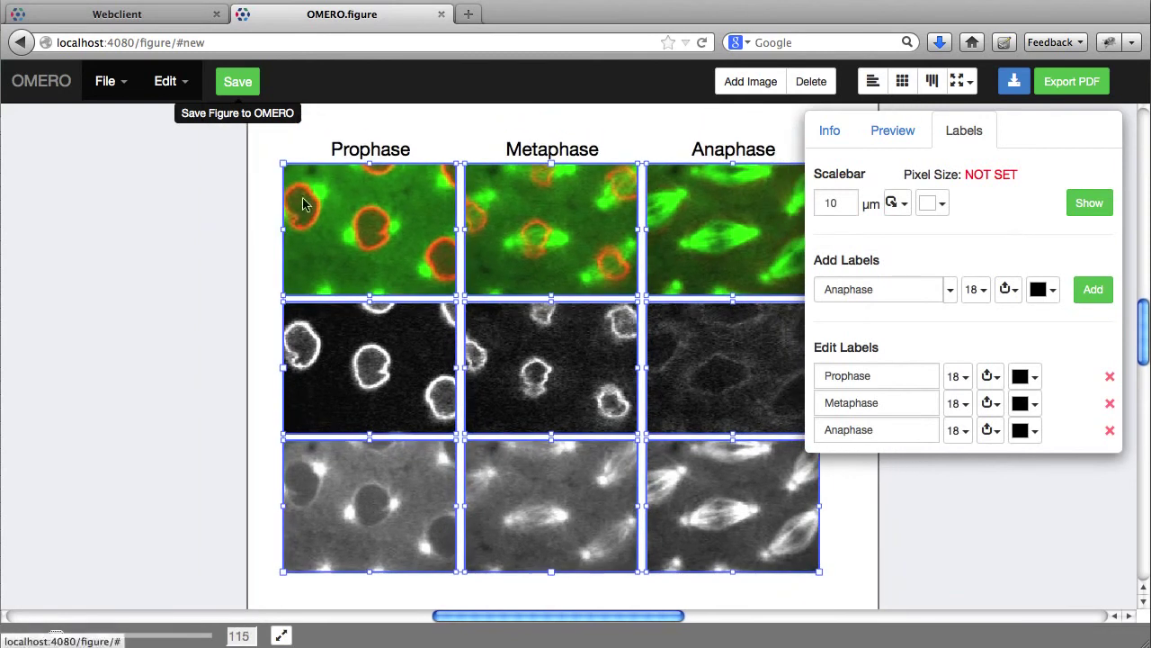
drag(280, 162, 419, 267)
drag(479, 290, 441, 219)
click(346, 242)
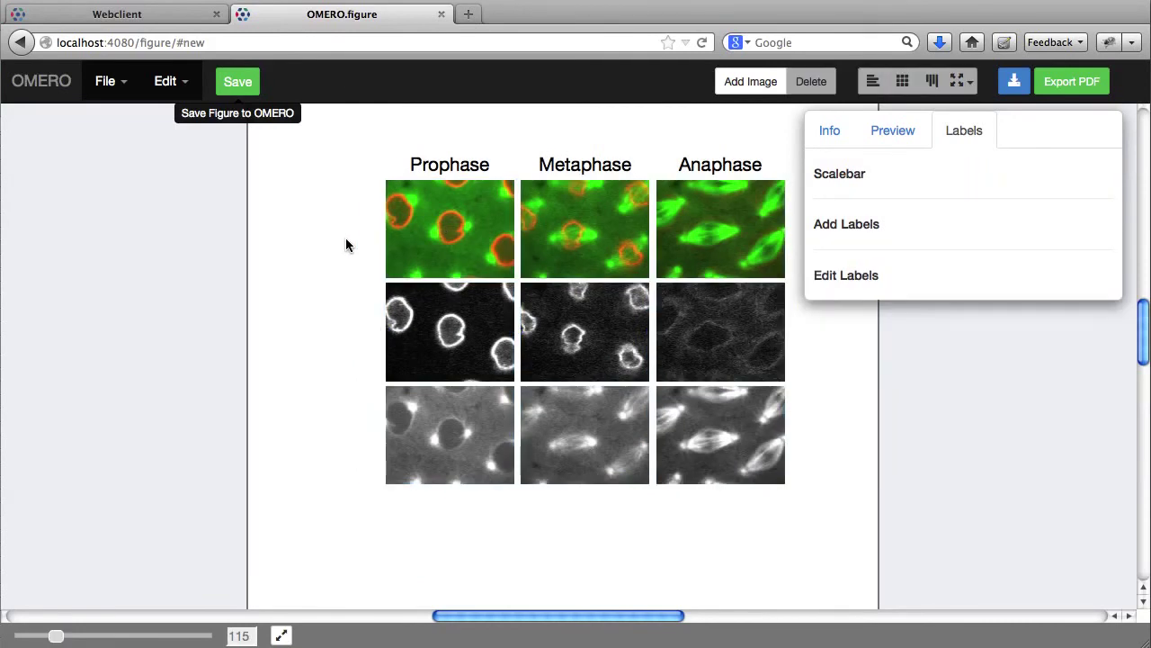
- Make every panel shorter, then select the three Prophase-column panels
drag(368, 242, 792, 490)
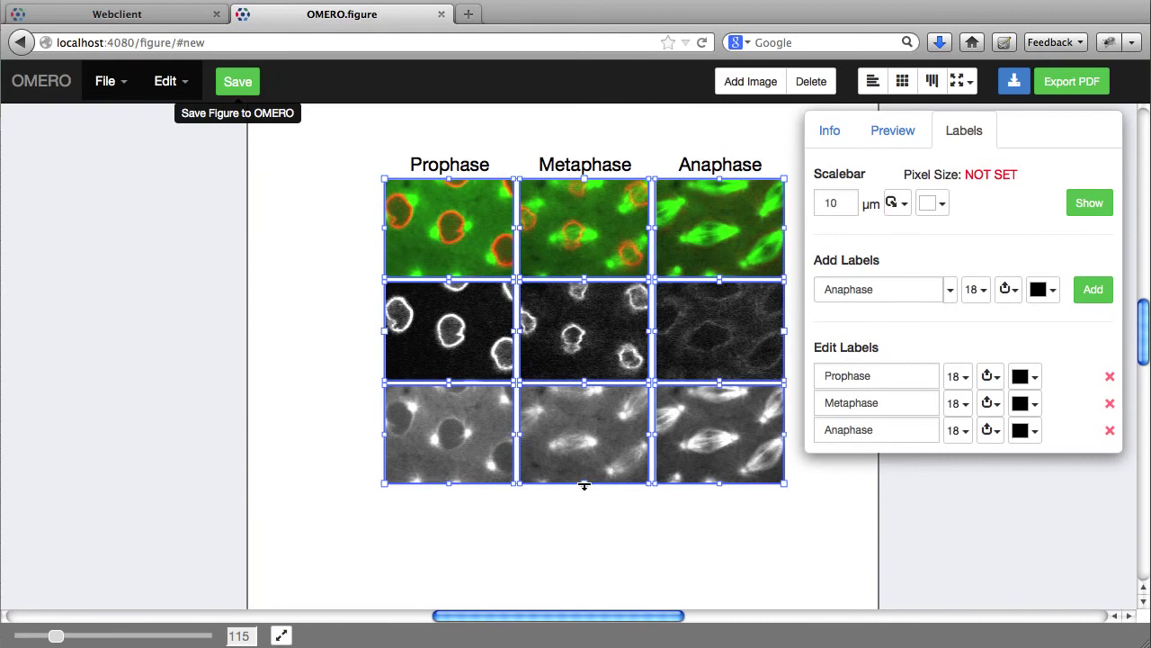
drag(584, 486, 583, 413)
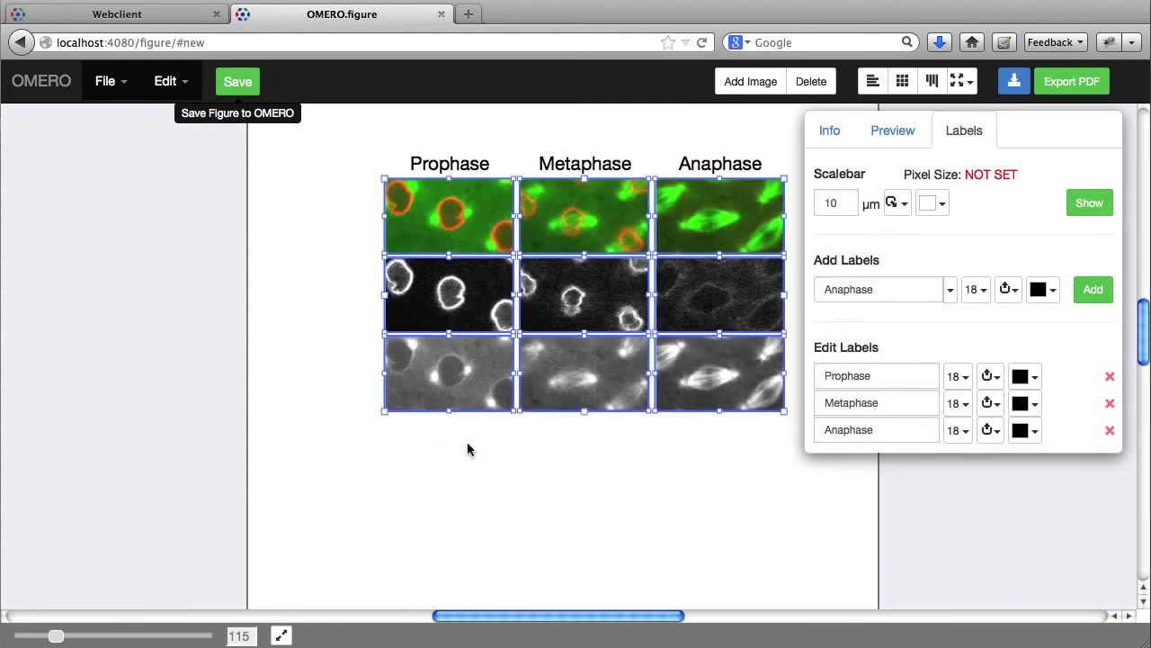
scroll(468, 450, right, 3)
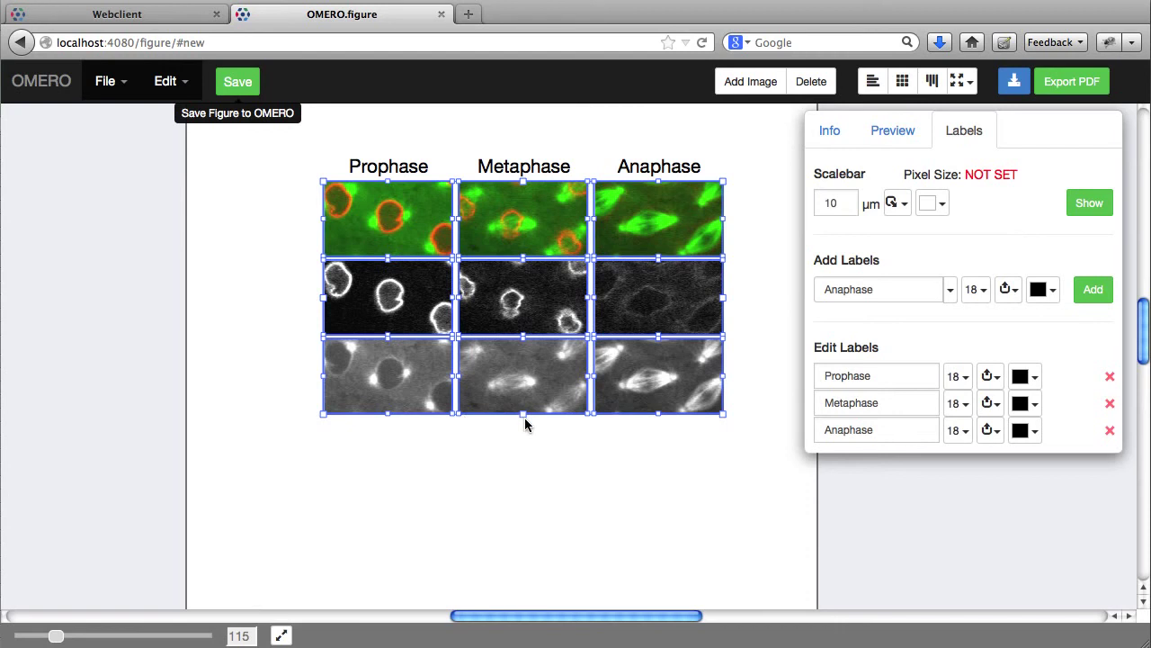
click(275, 225)
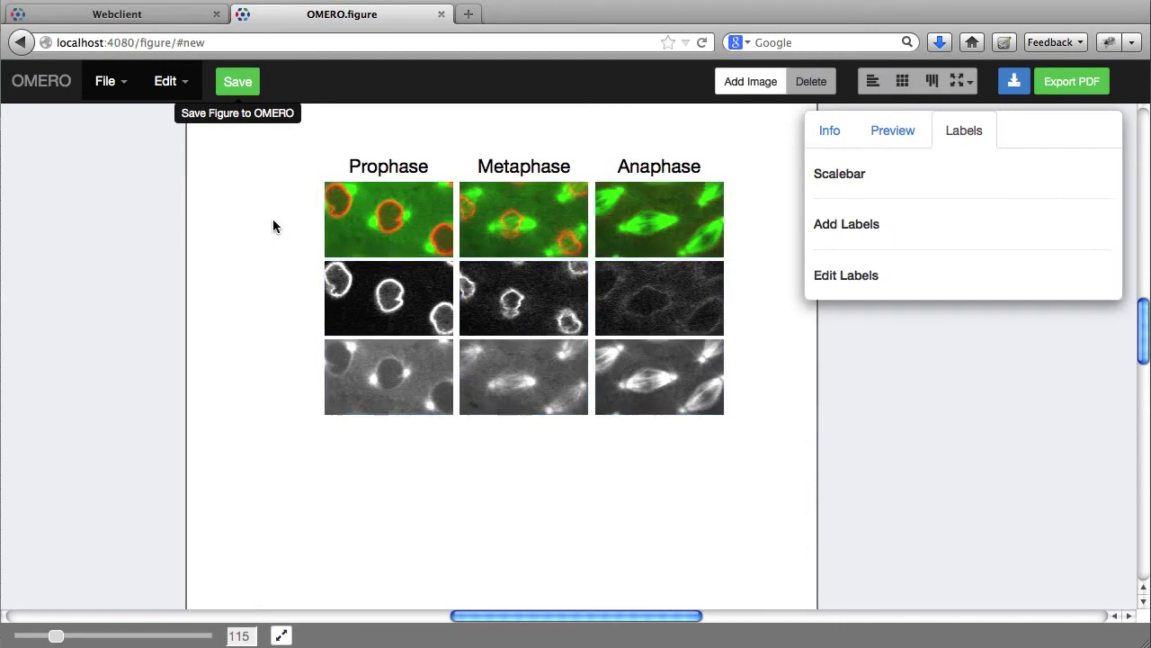
drag(274, 225, 380, 368)
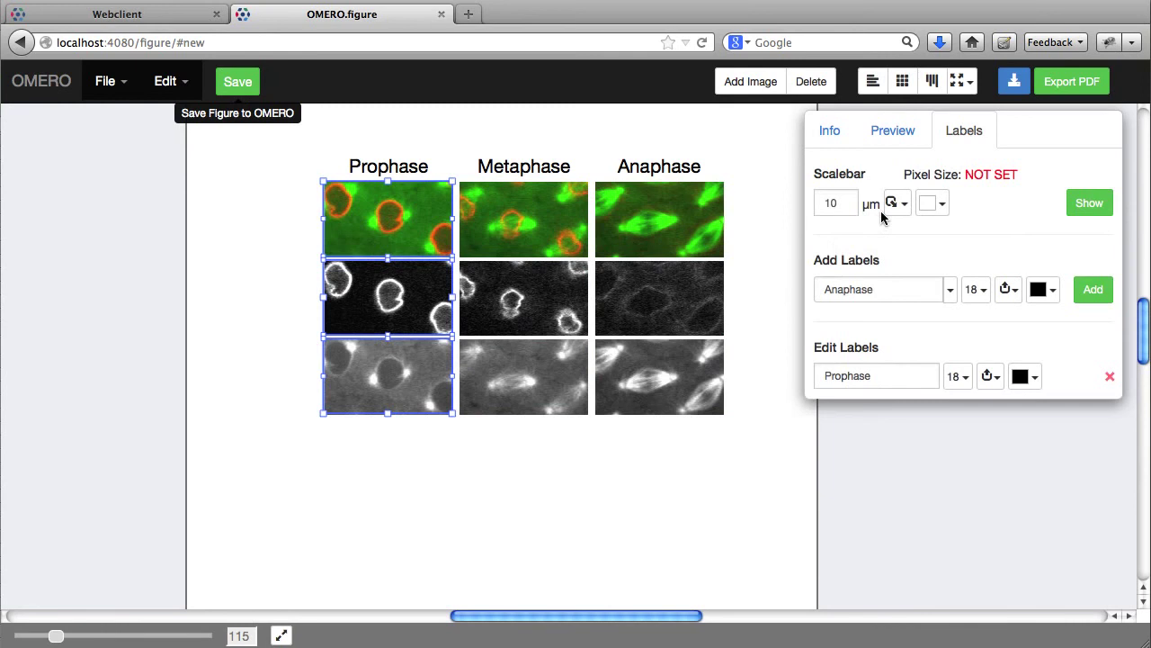
- Add Left-positioned channel-name labels (Lamin B, Tubulin) to the selected panels, then deselect
click(951, 290)
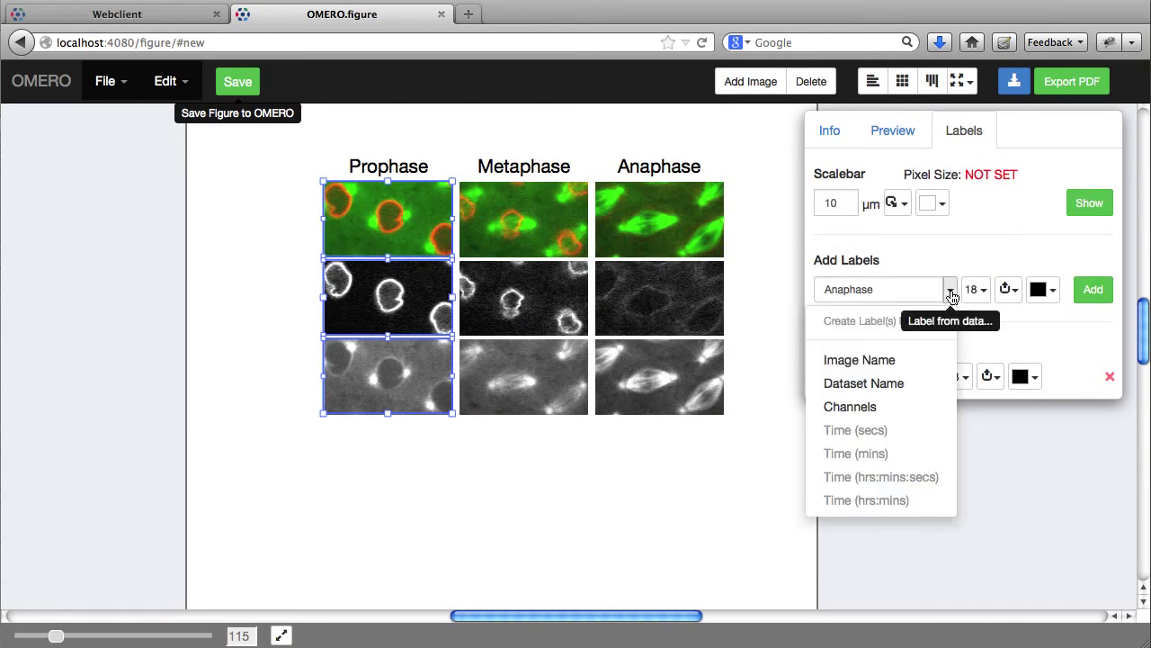
click(872, 407)
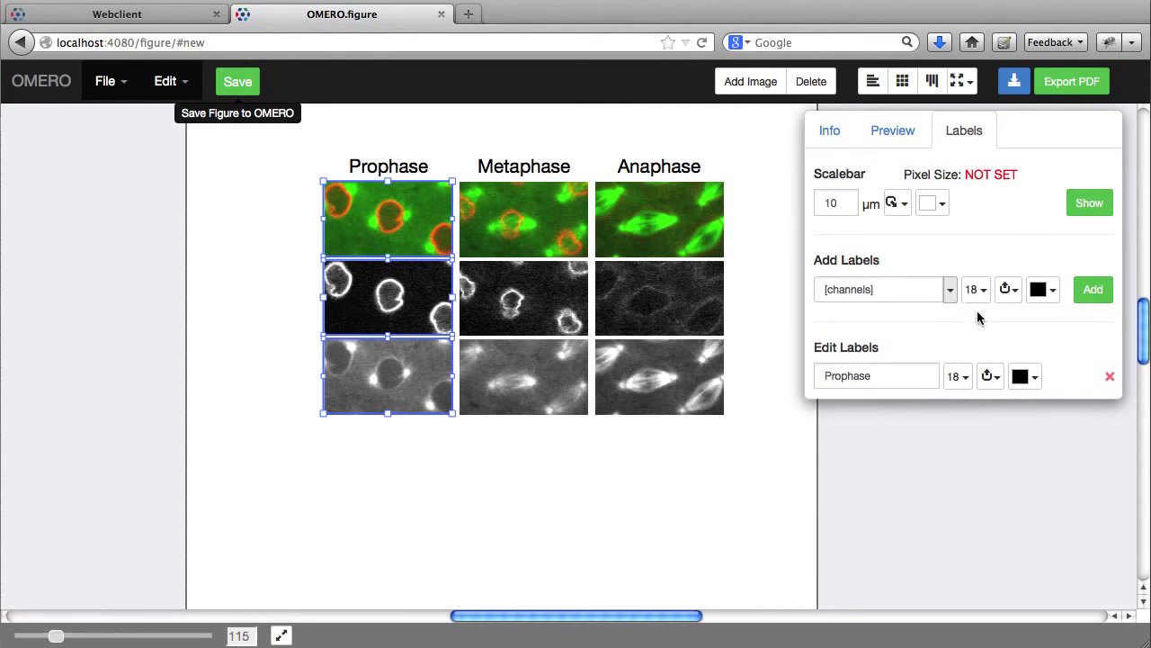
click(1007, 289)
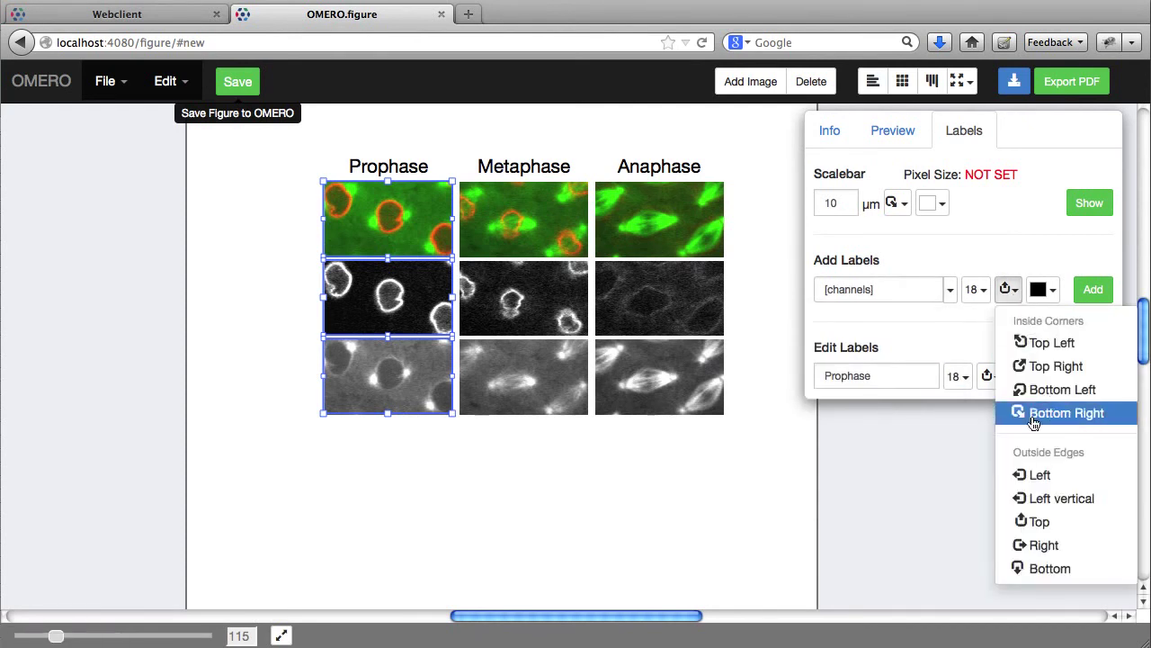
click(1036, 474)
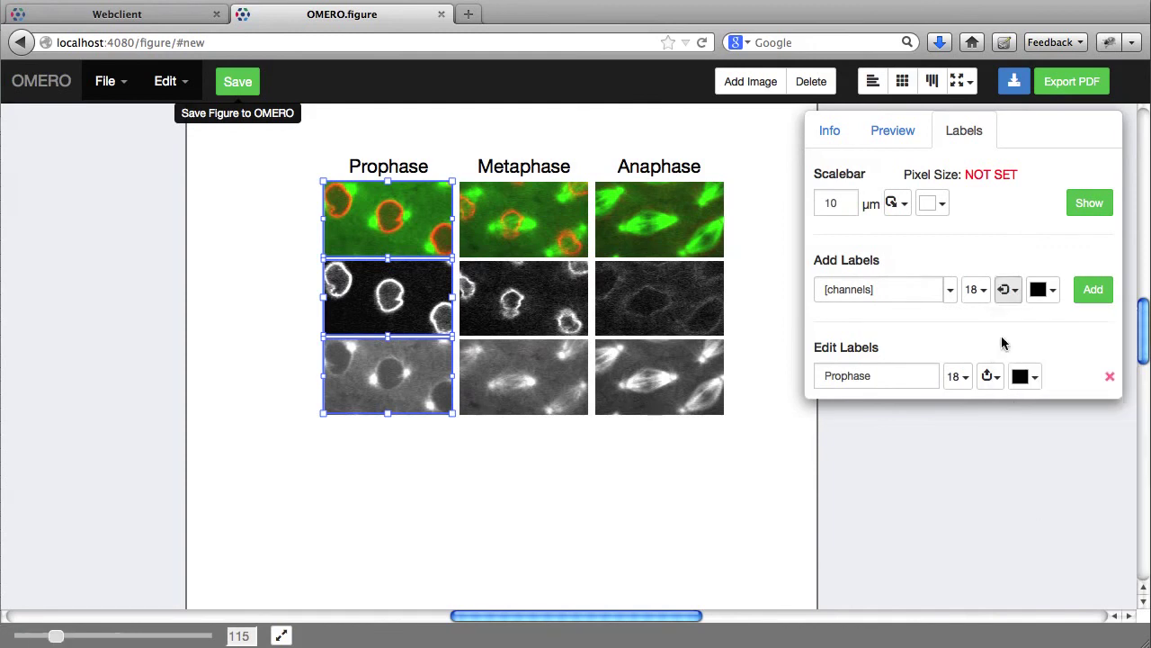
click(1089, 292)
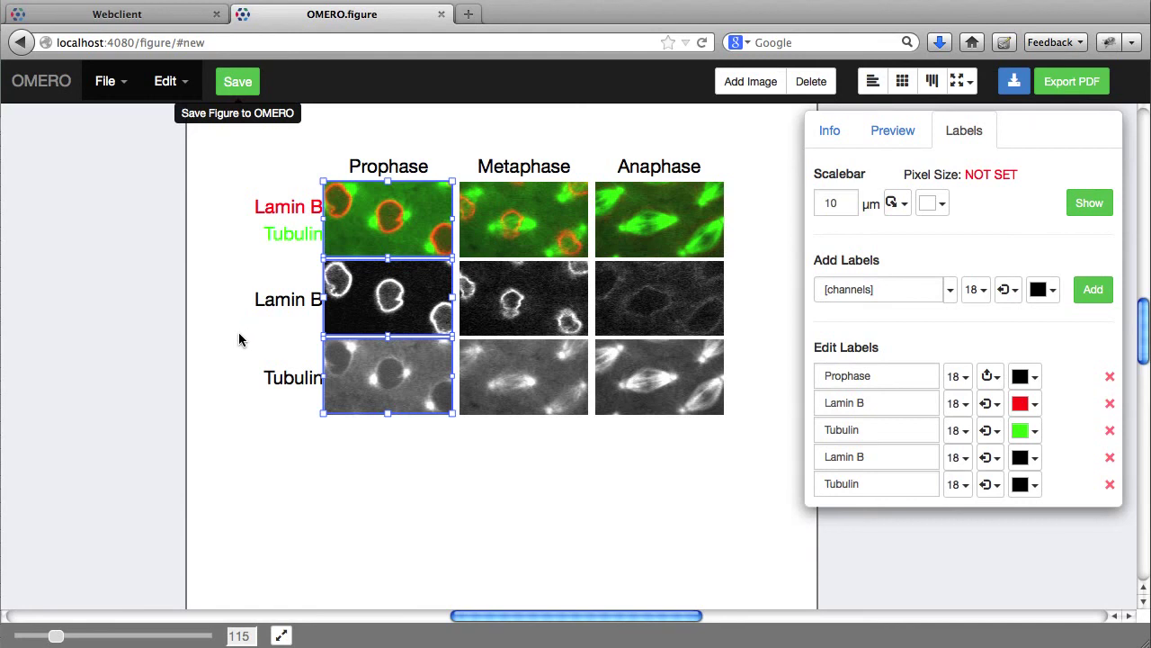
scroll(238, 339, right, 3)
scroll(238, 339, up, 2)
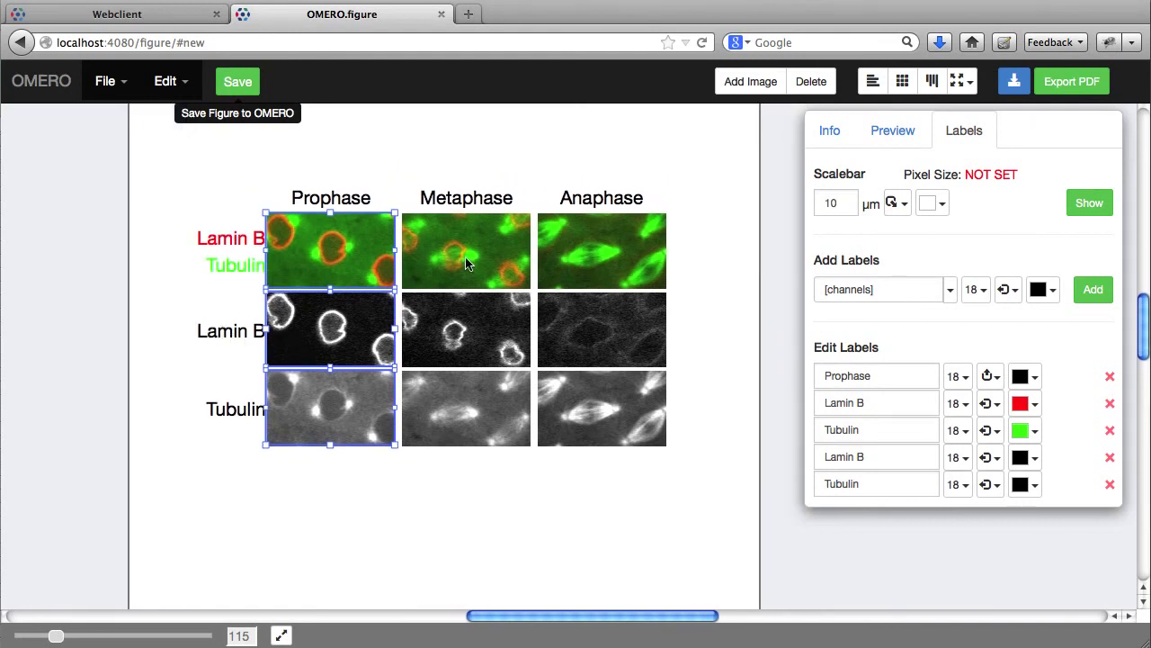
click(493, 170)
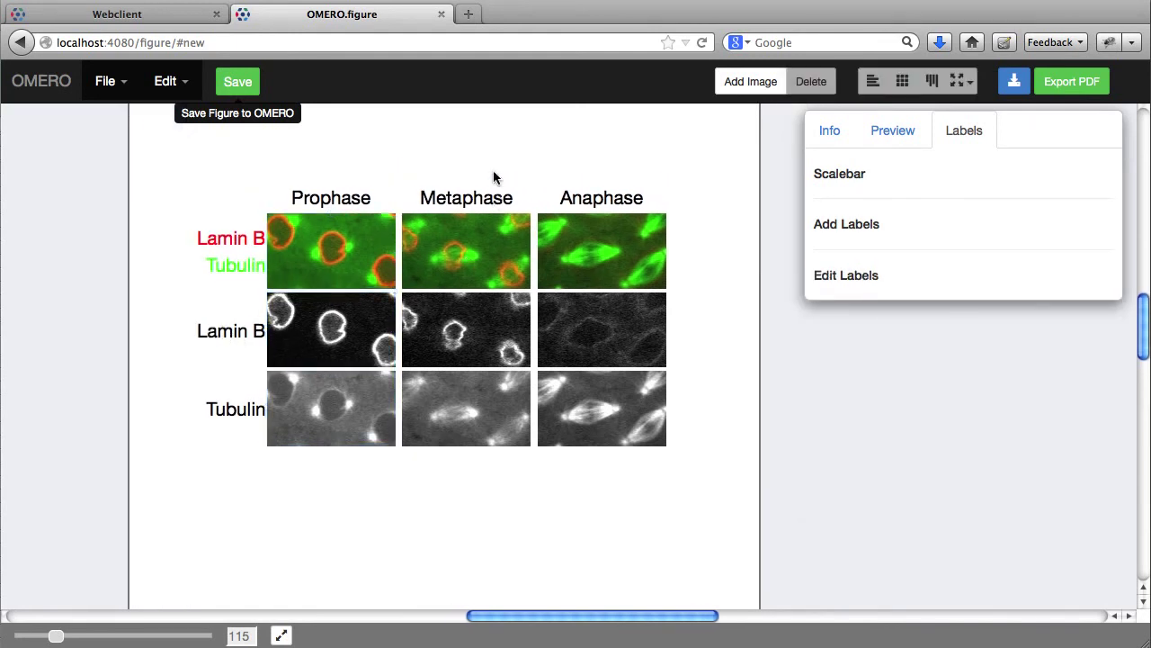
- Add a white bottom-left '0 min' label to the Prophase panel
click(354, 264)
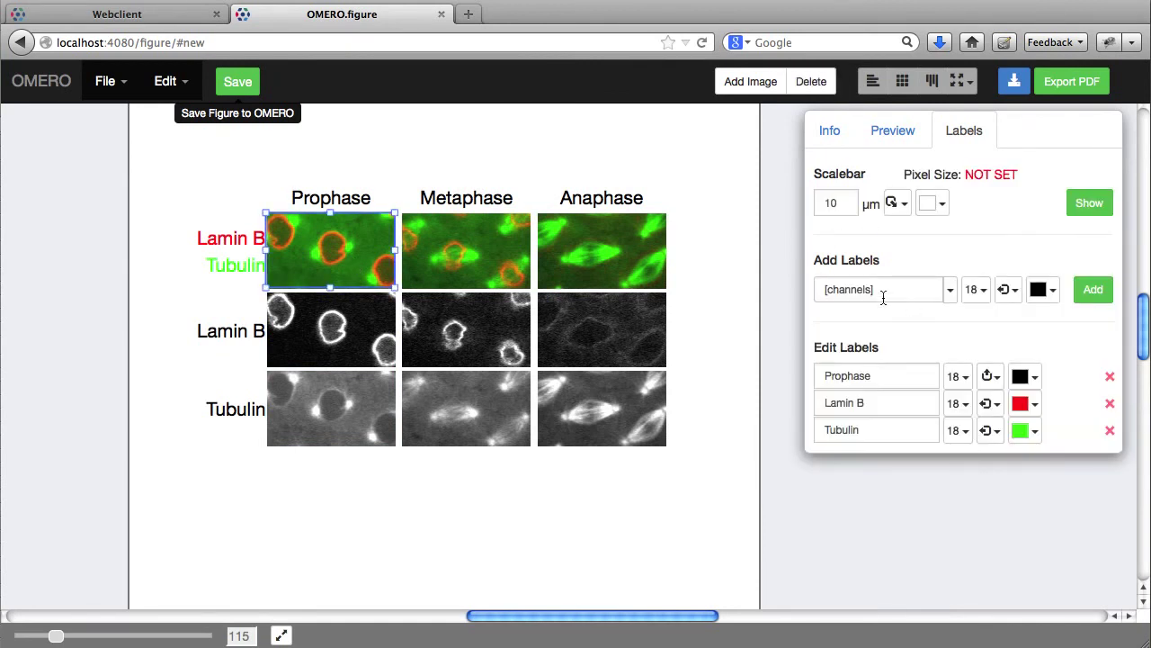
drag(883, 298, 783, 283)
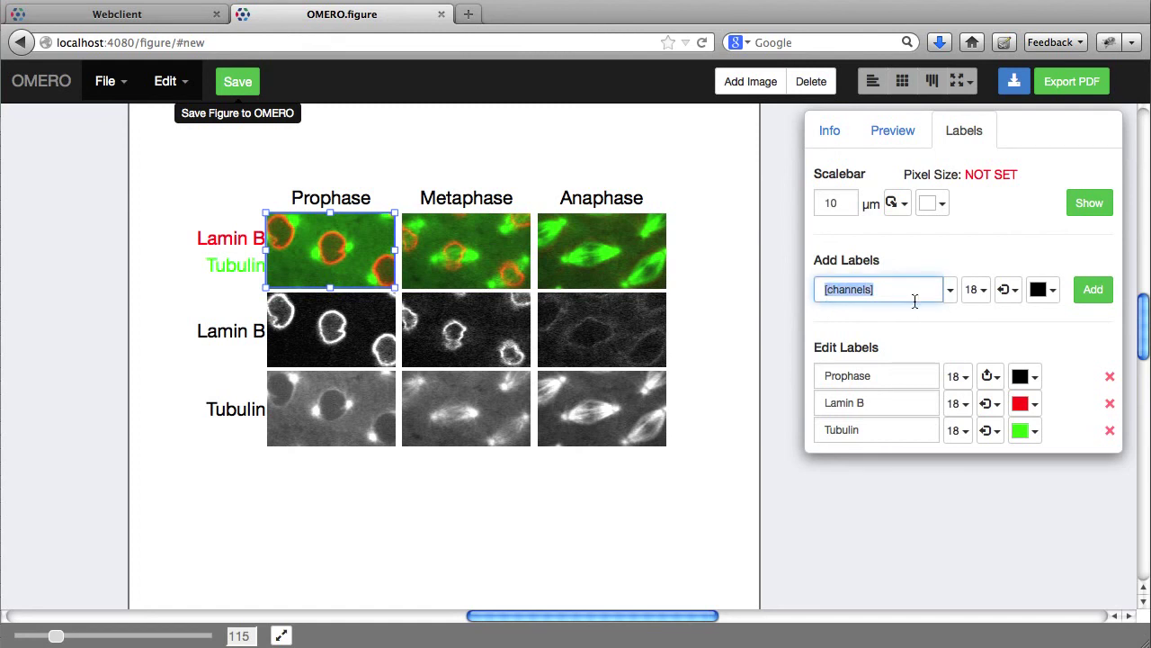
click(951, 299)
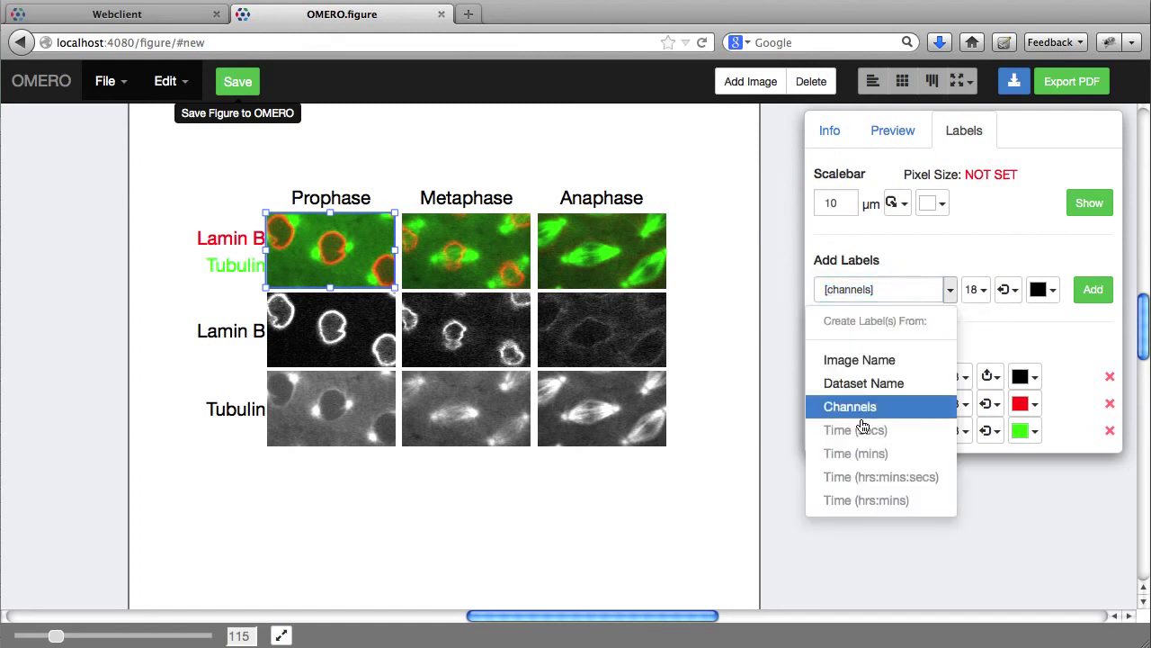
click(880, 290)
drag(880, 291, 830, 291)
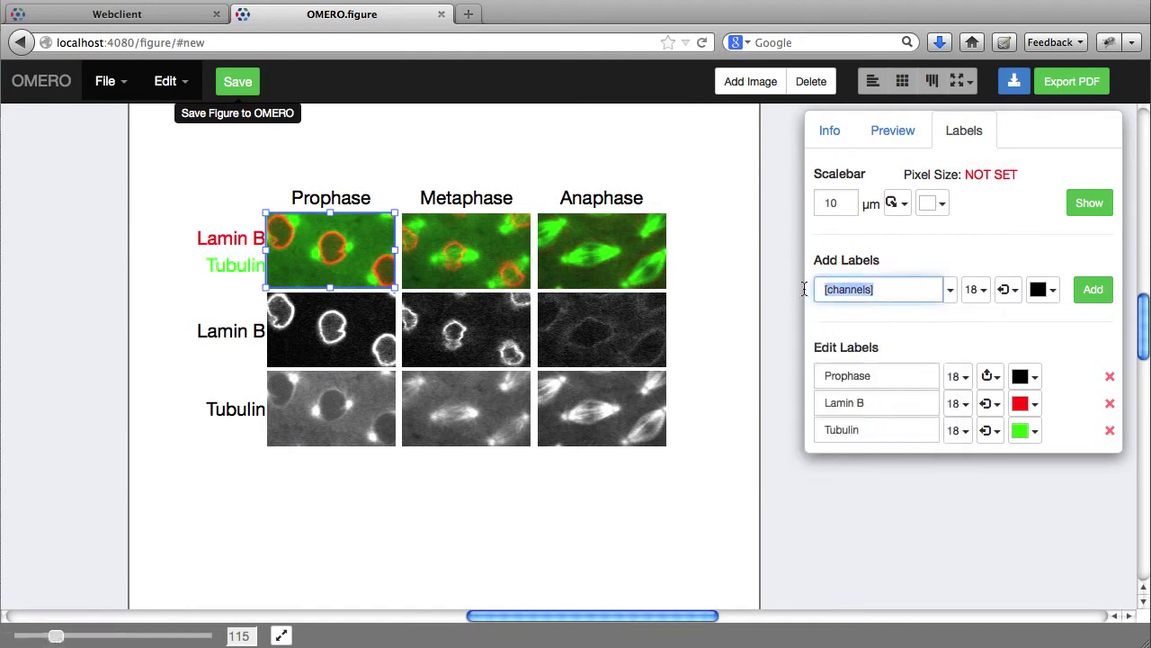
text(0 min)
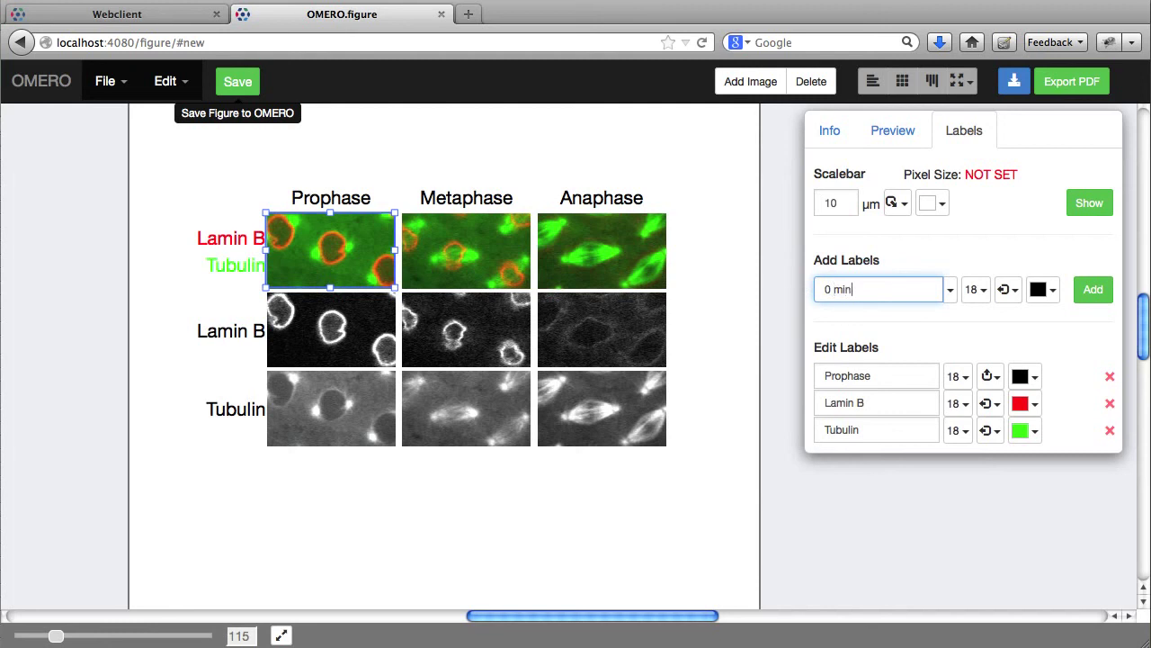
click(1005, 291)
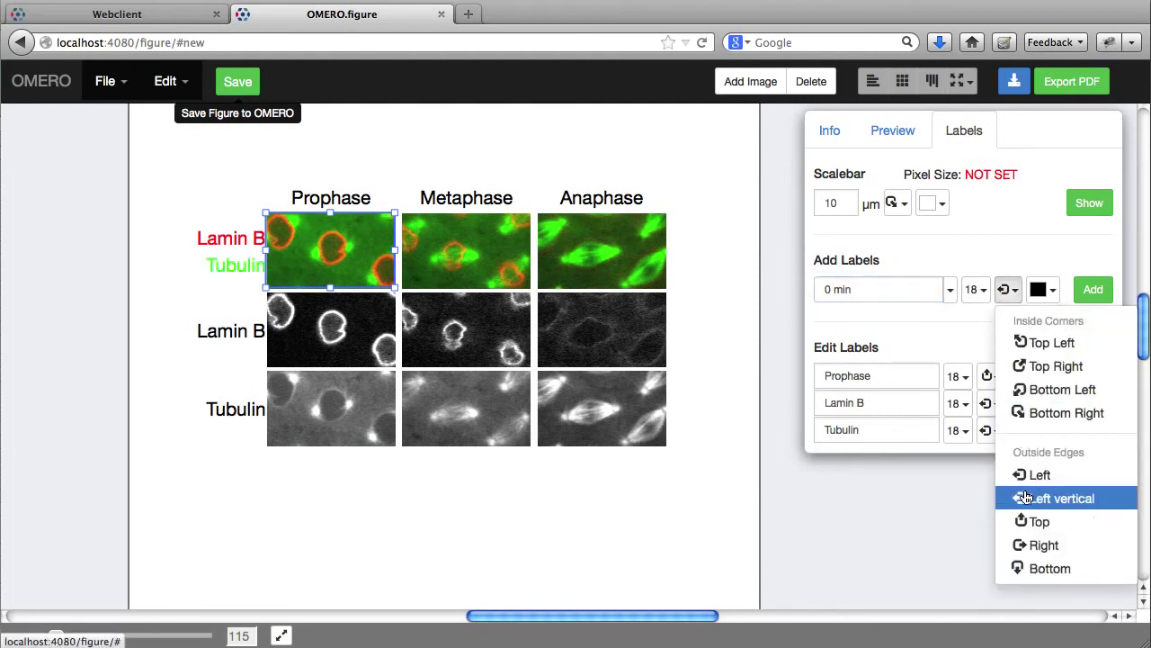
click(1043, 390)
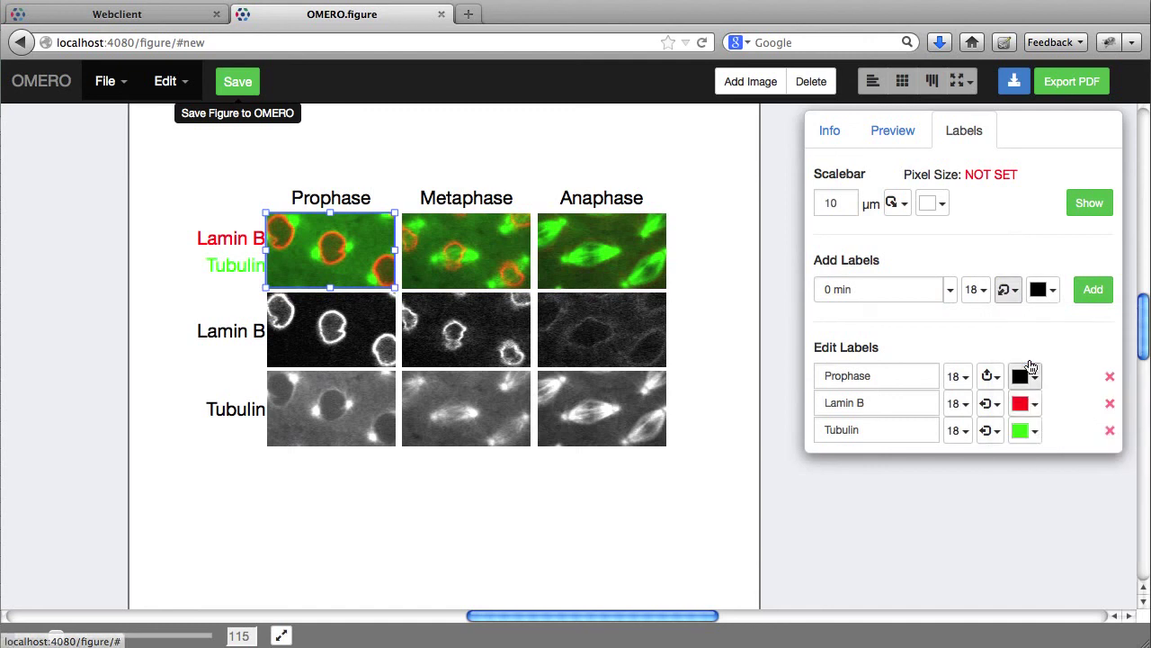
click(1039, 290)
click(1071, 435)
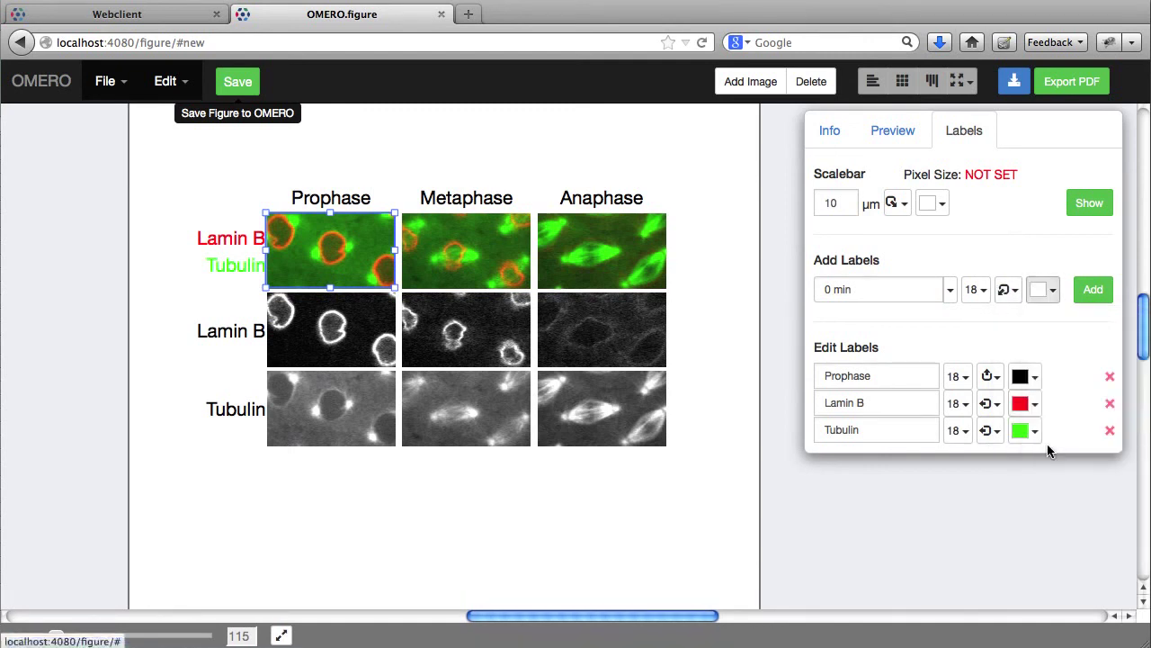
click(1092, 289)
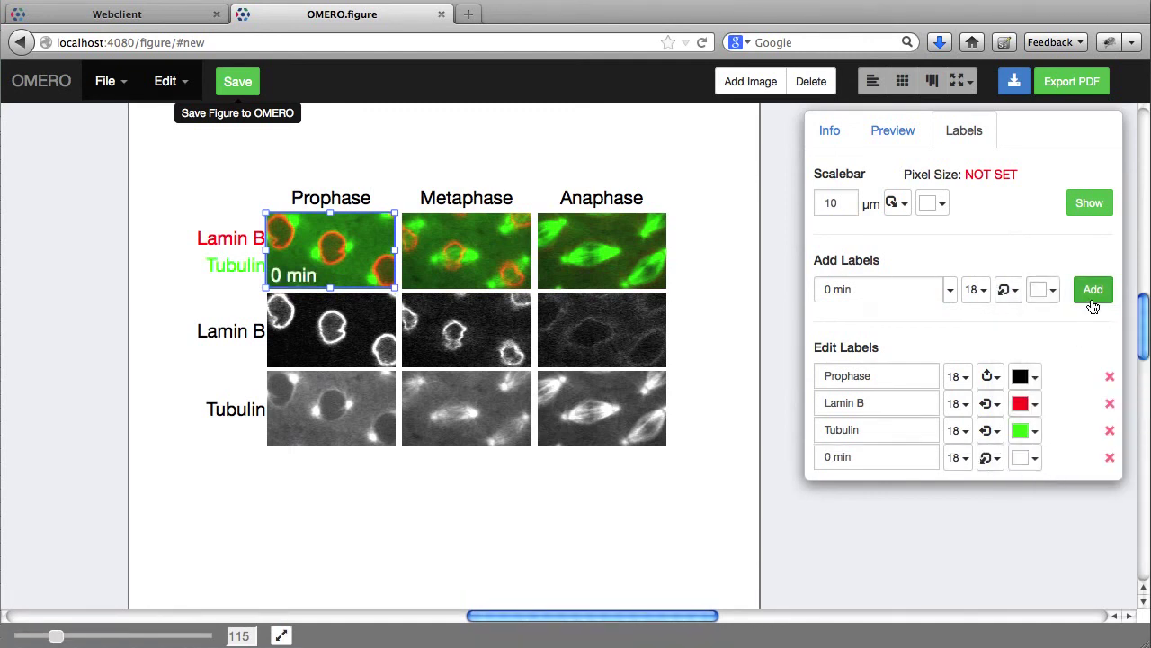
- Add matching '3 min' and '6 min' labels to the Metaphase and Anaphase panels
click(471, 270)
click(825, 294)
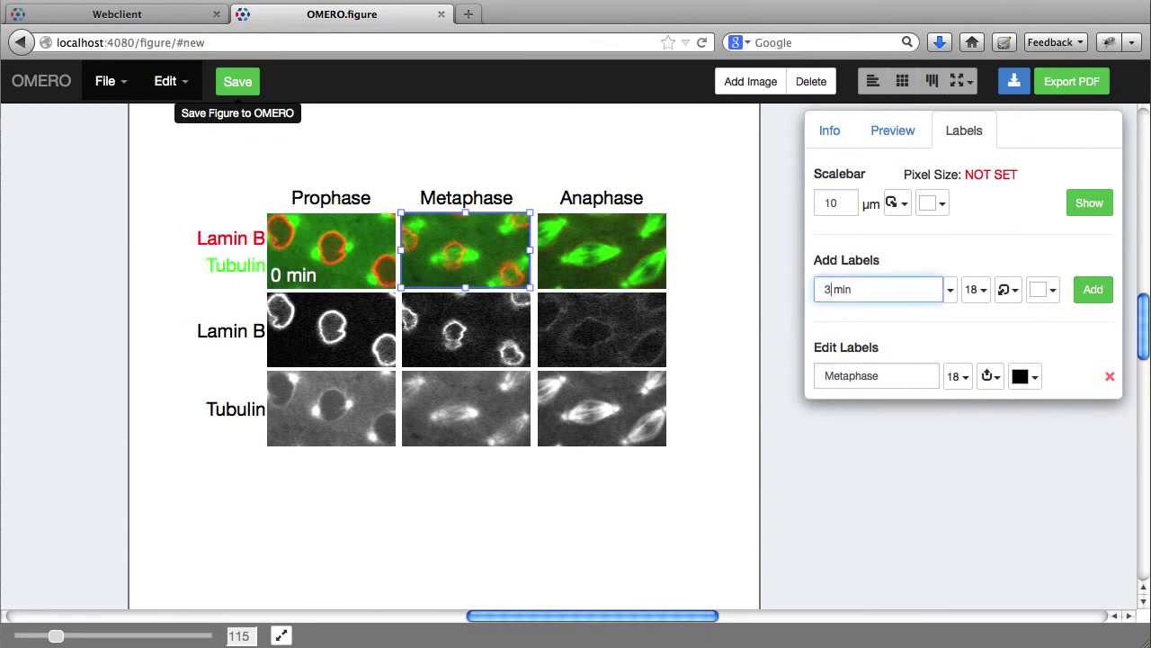
text(3)
key(Return)
click(608, 258)
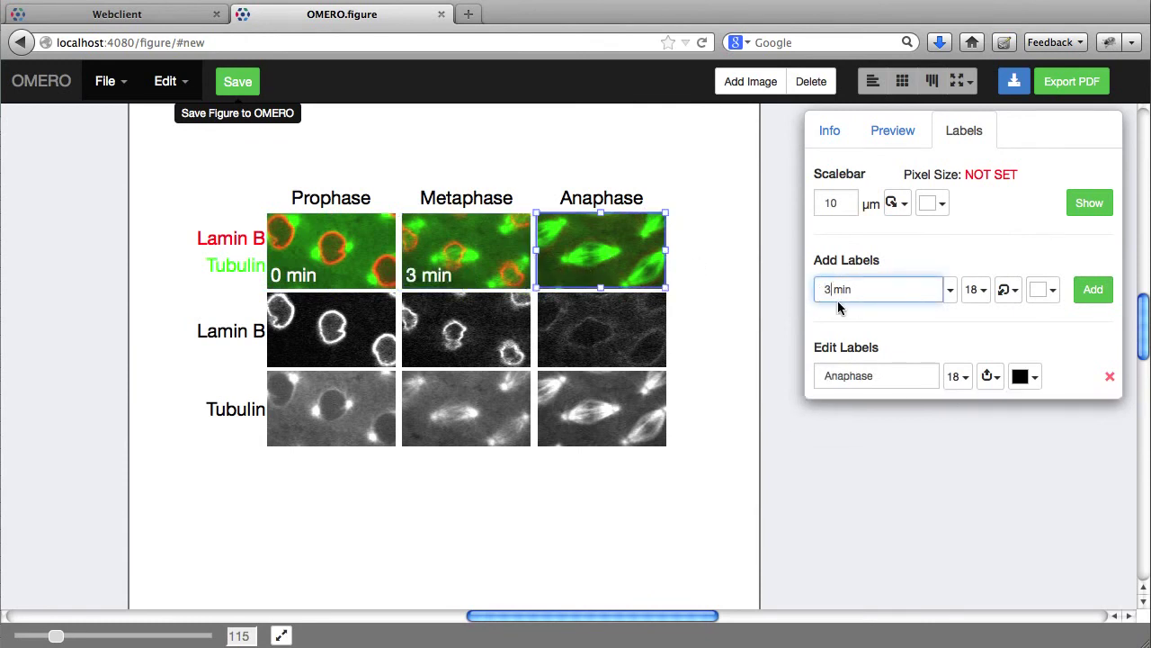
text(6)
key(Return)
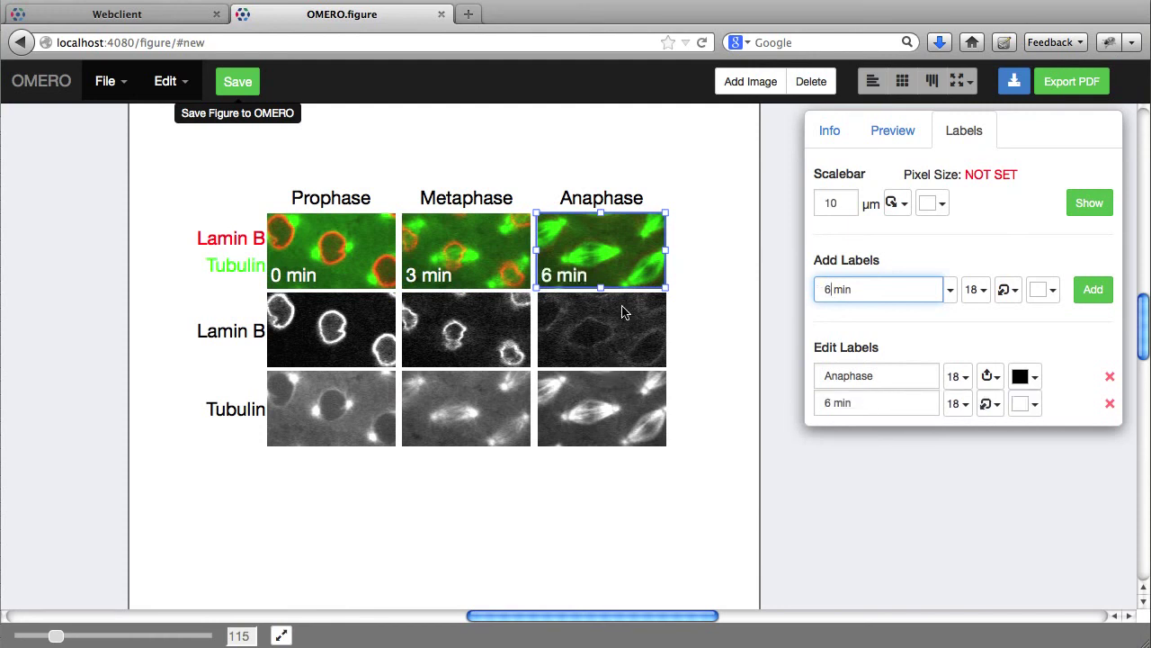
- Set the Prophase panel's pixel size to 0.2 µm for a 10 µm scalebar, then start saving
click(344, 262)
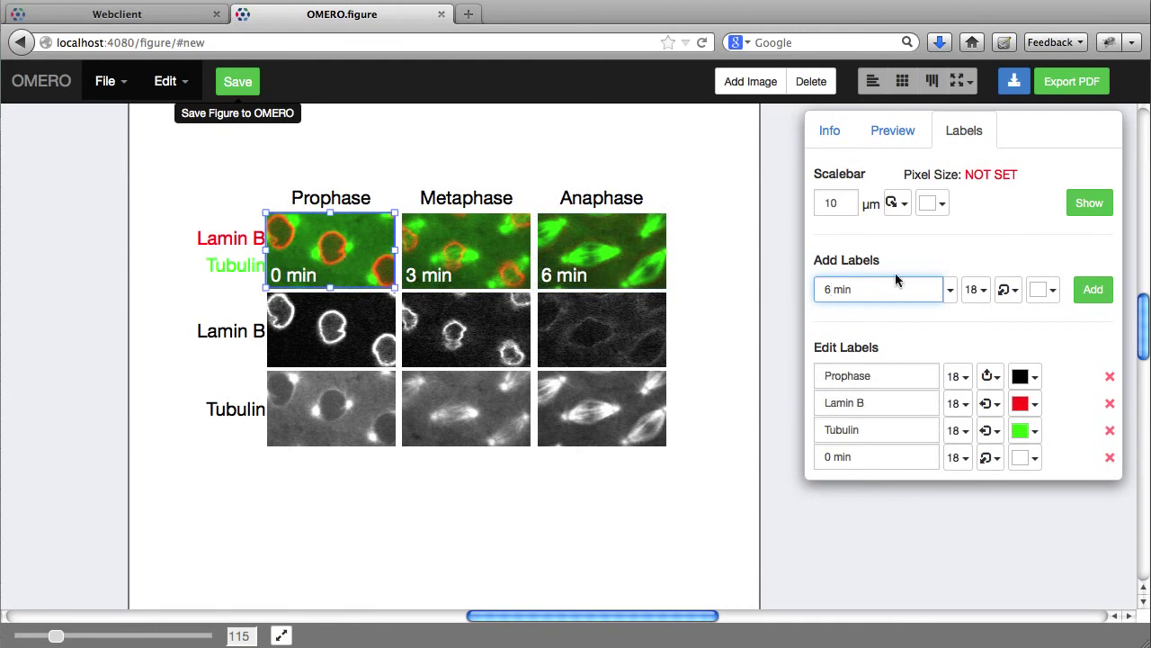
click(992, 180)
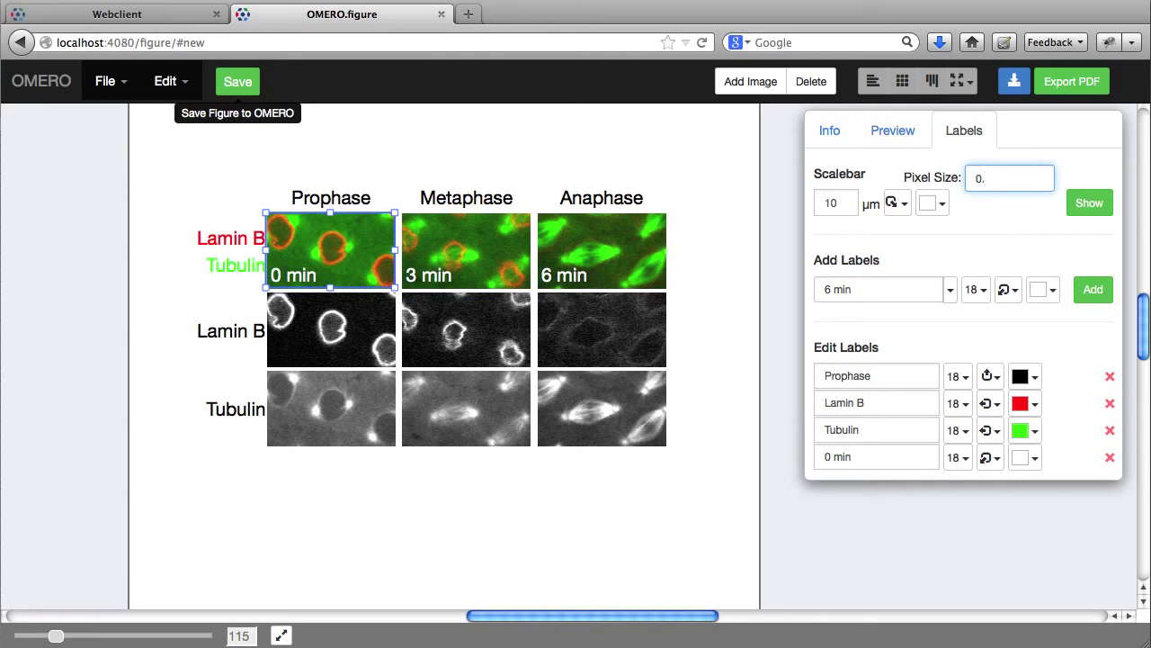
text(.2)
key(Return)
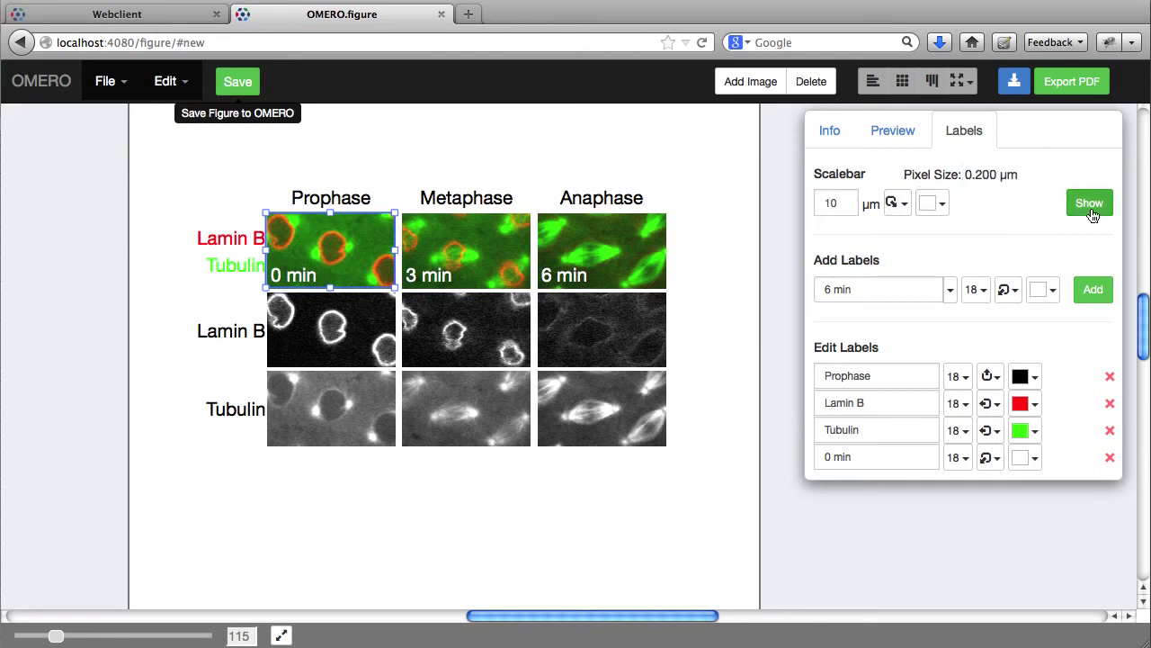
scroll(390, 501, up, 2)
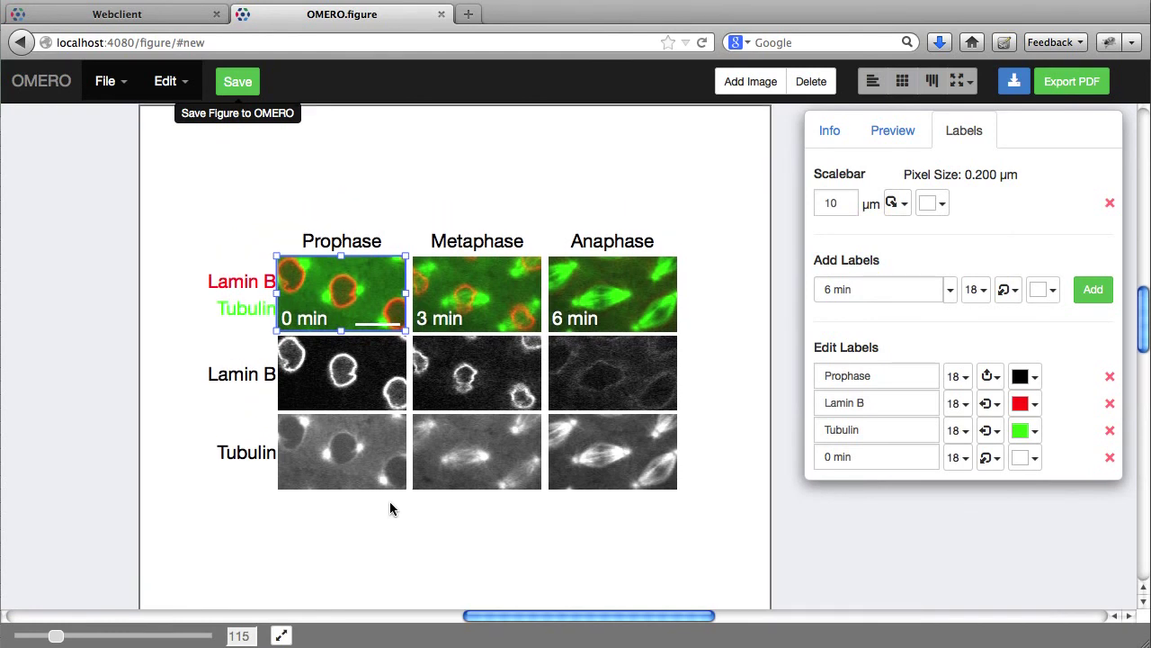
click(238, 83)
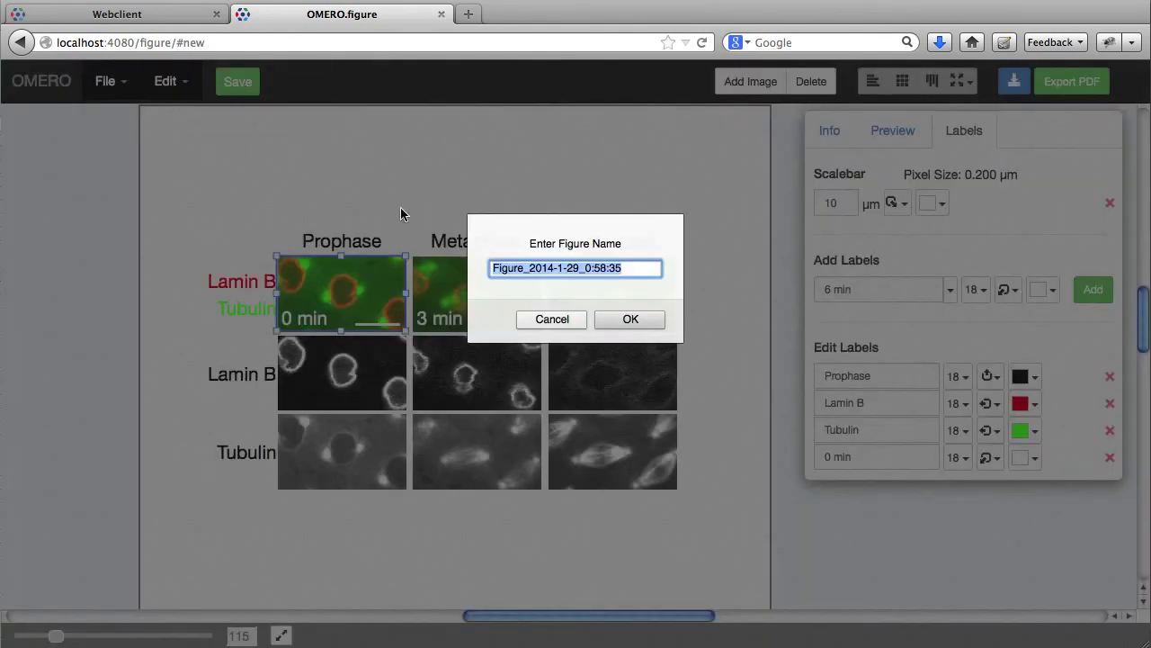
- Save the figure as 'Demo' and generate a PDF export of it
text(Demo)
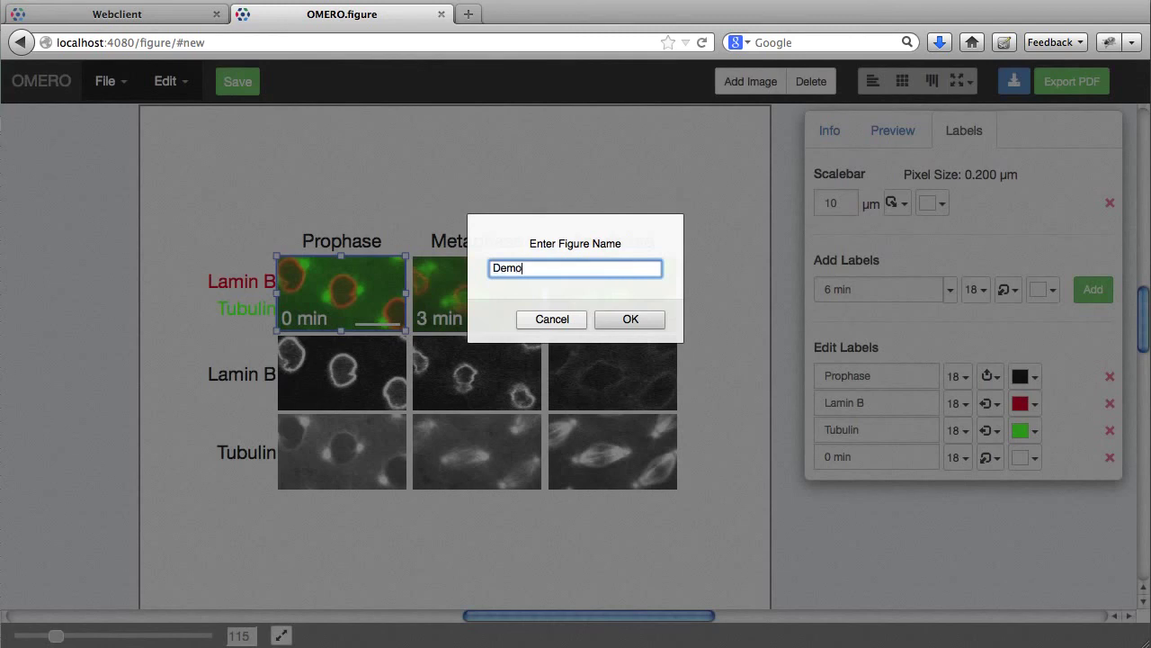
key(Return)
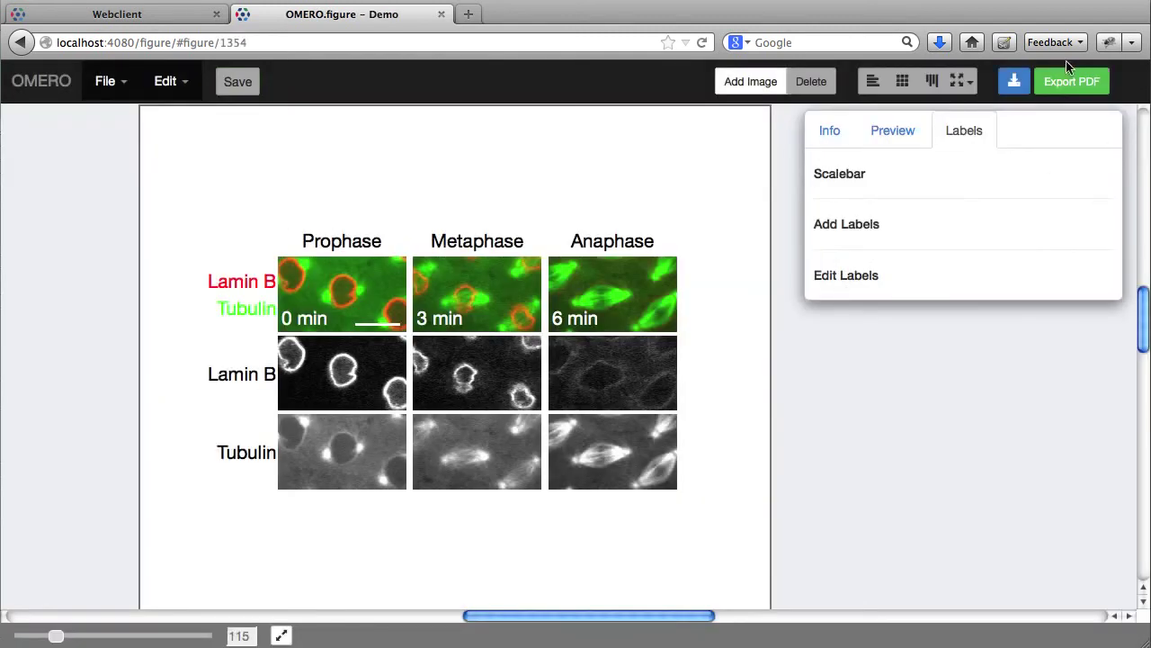
click(1070, 83)
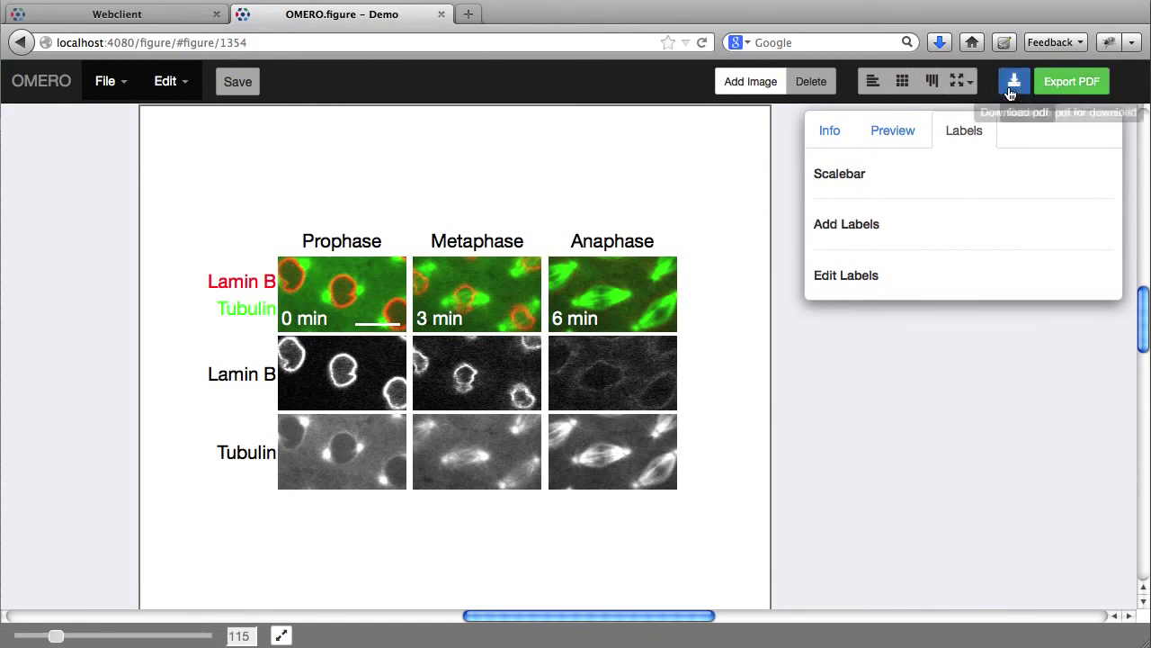
click(105, 81)
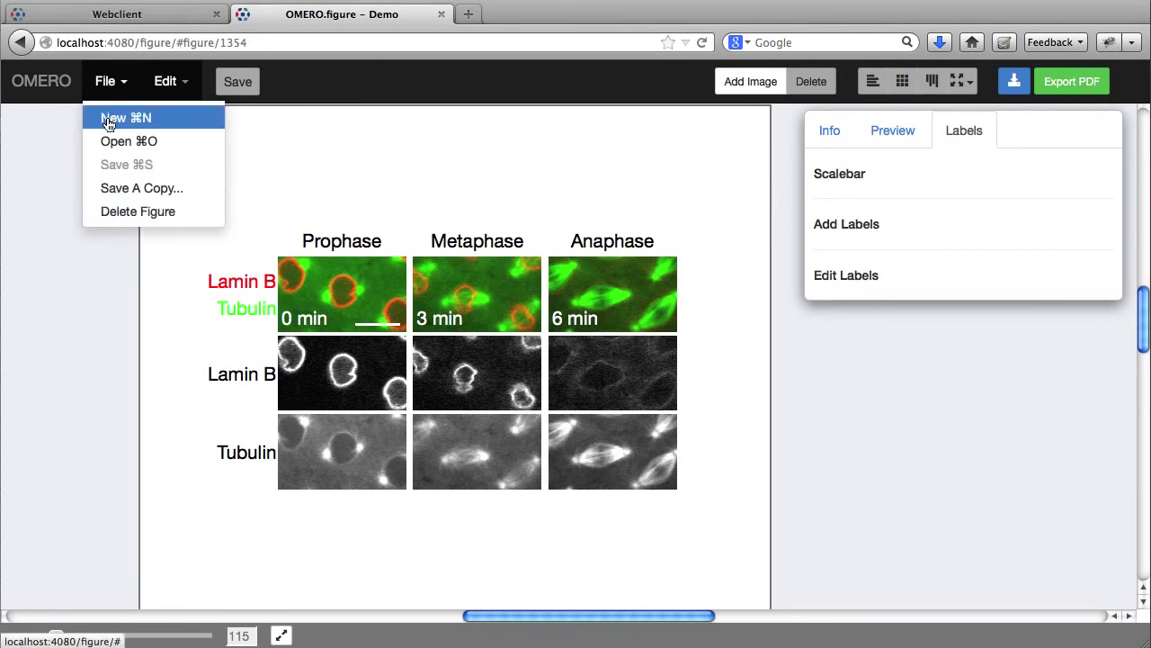
- Open the saved Demo_split_figure and zoom out to view the whole page
click(115, 144)
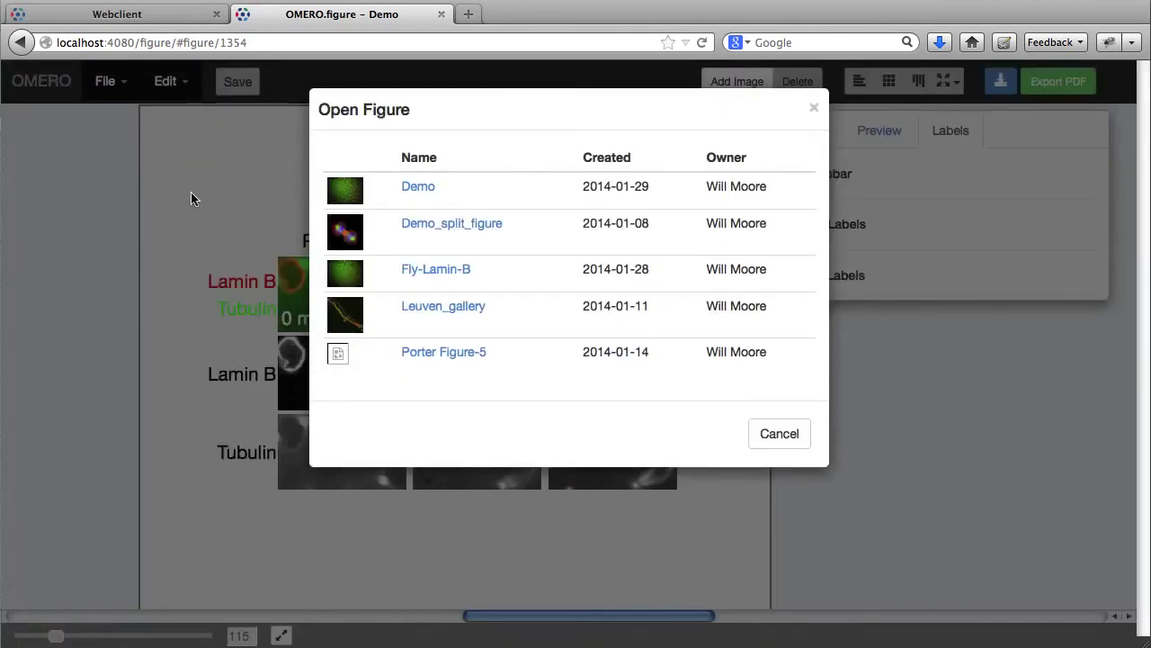
click(420, 223)
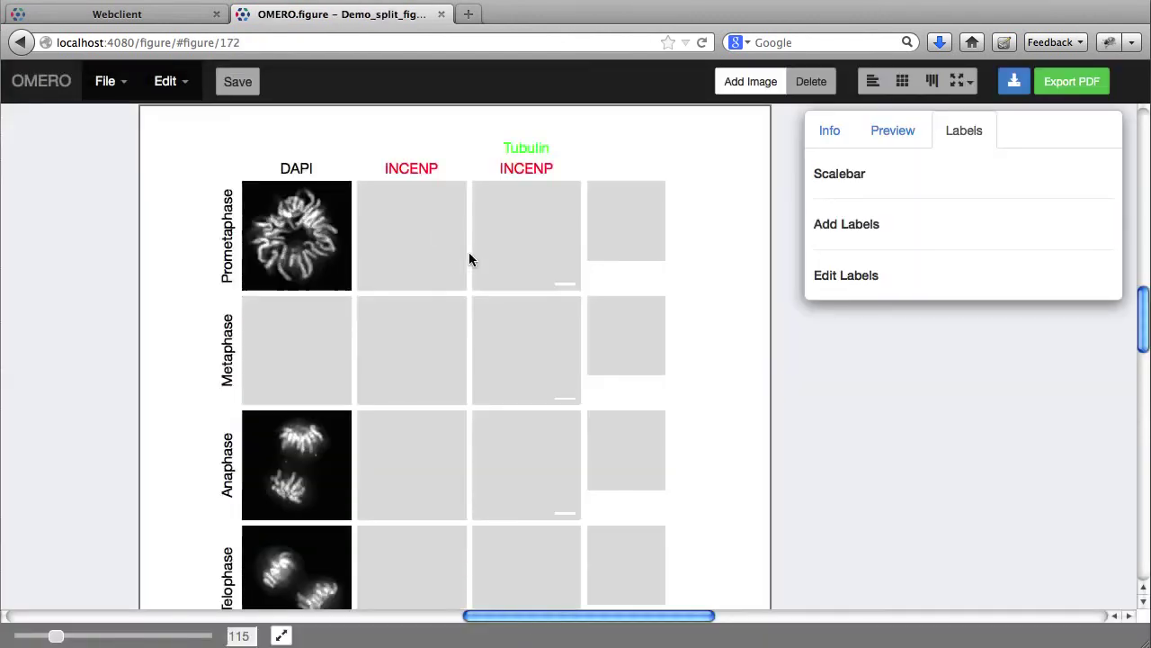
drag(56, 636, 34, 636)
scroll(105, 483, down, 3)
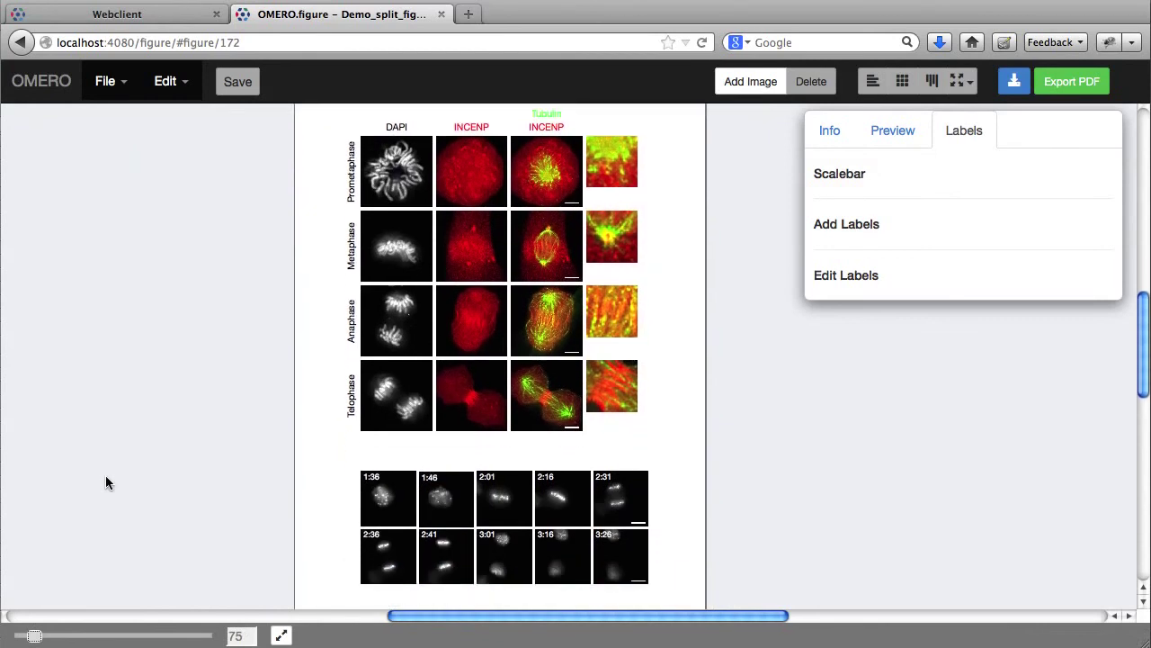
- Open the saved Porter Figure-5 figure
click(126, 90)
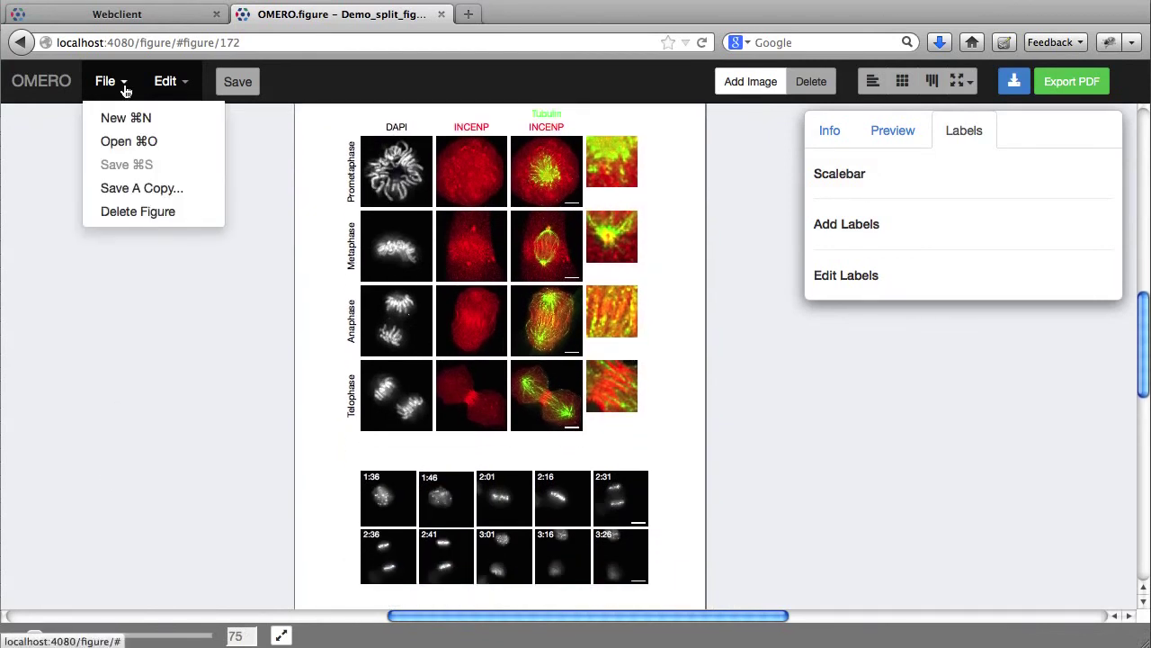
click(131, 142)
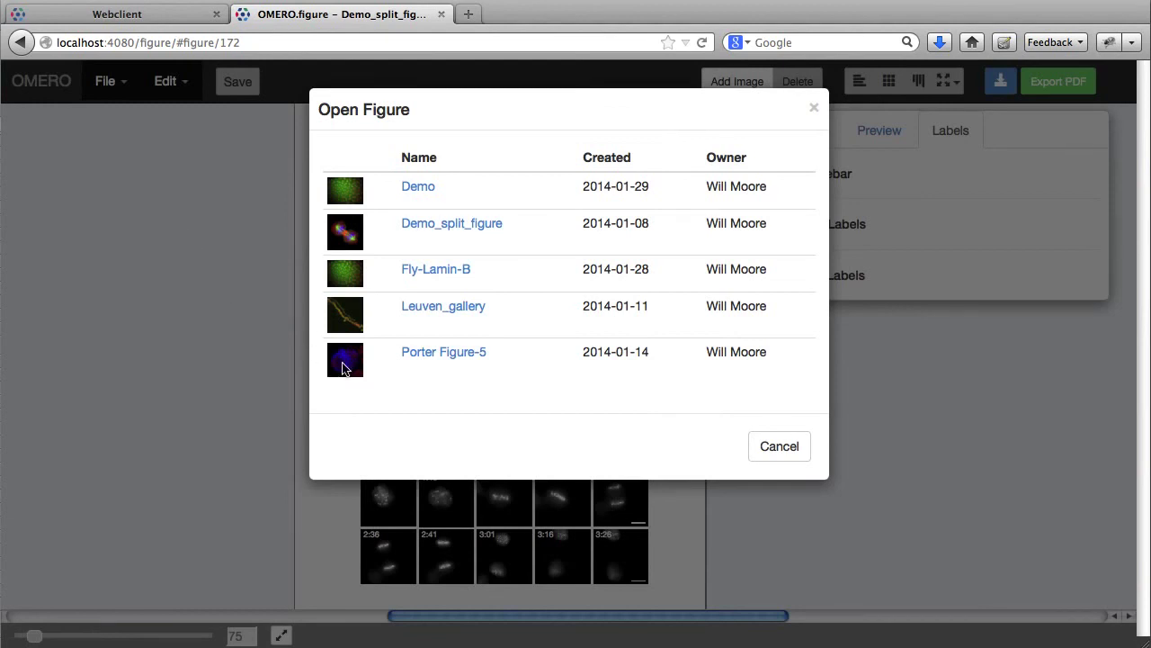
click(449, 353)
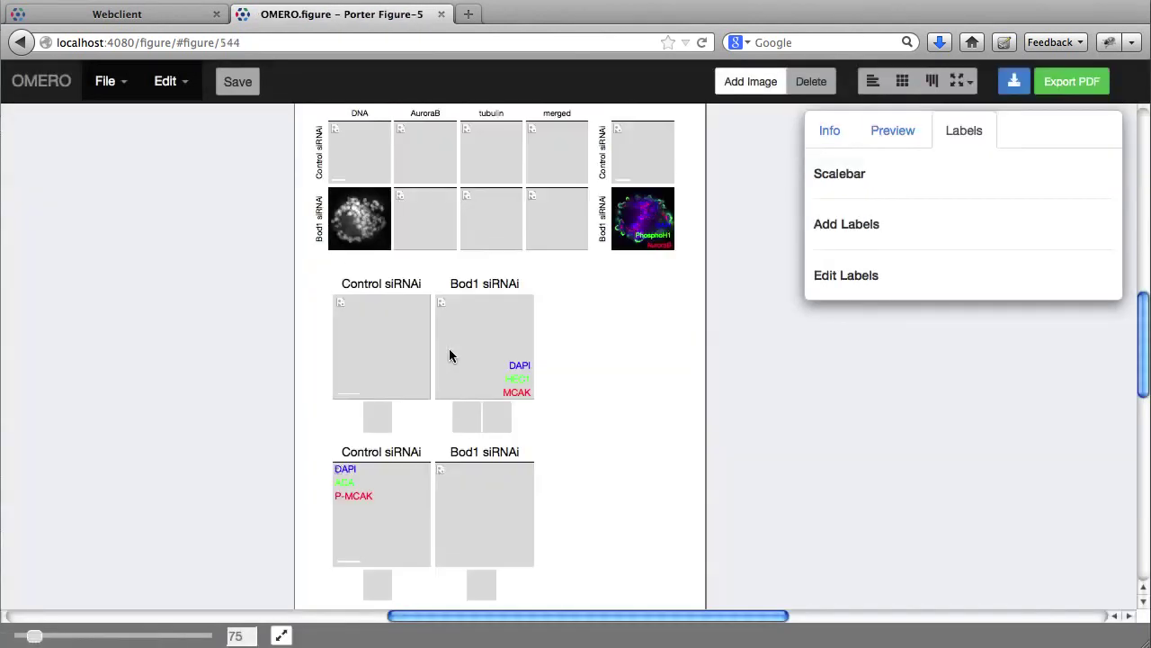